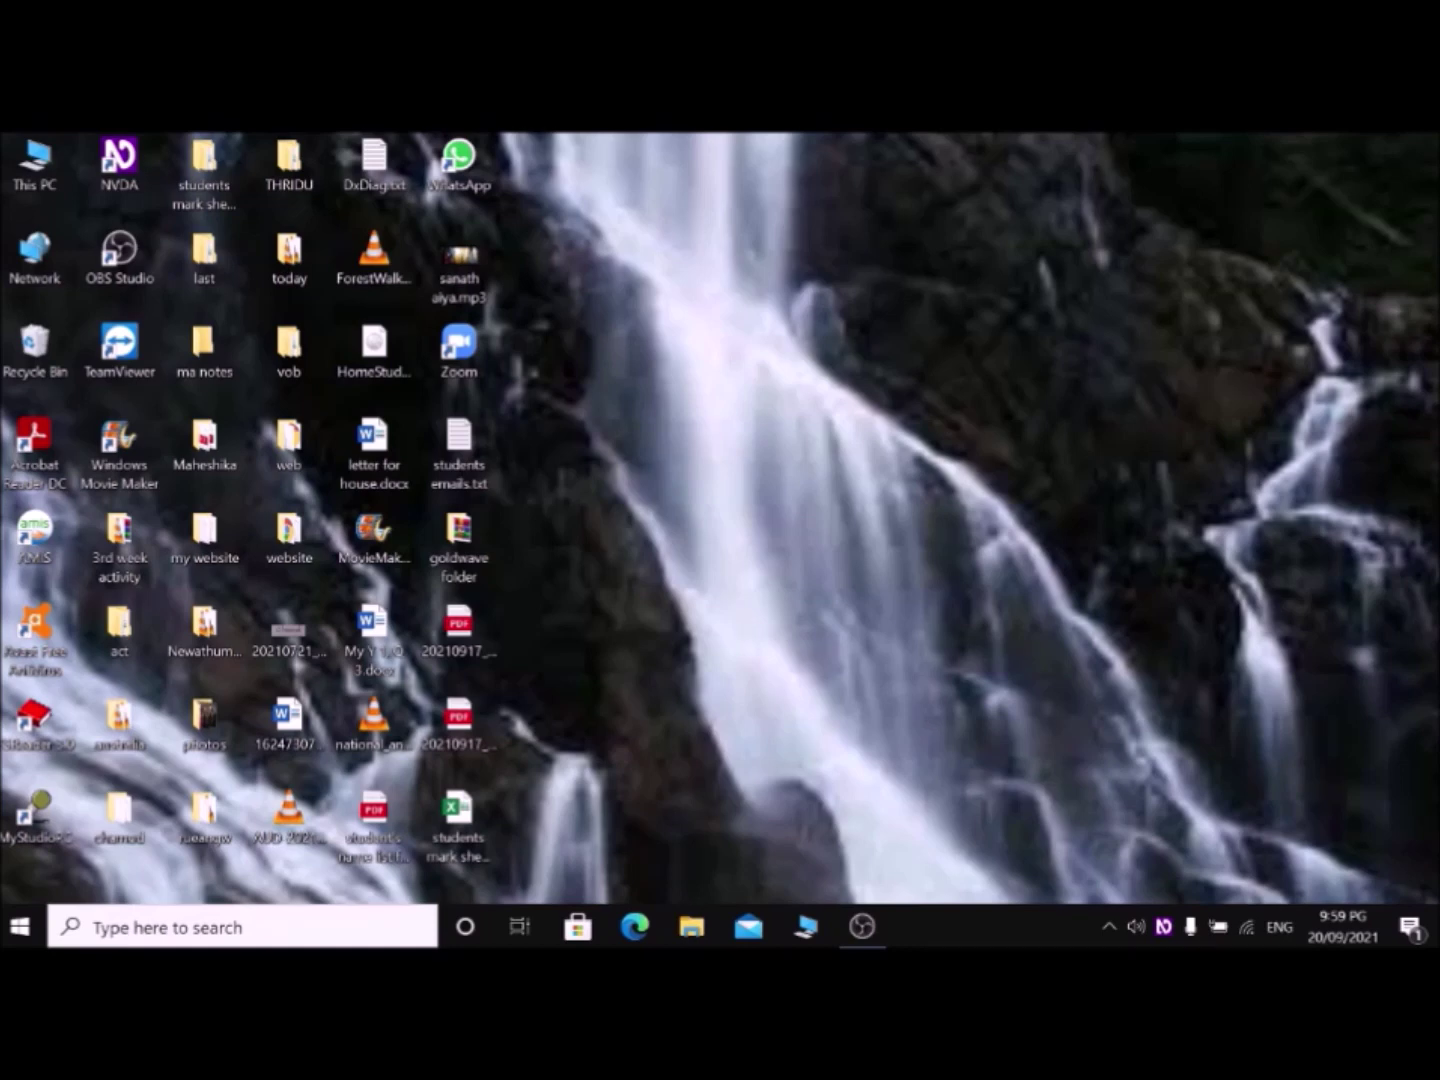
key("super+r")
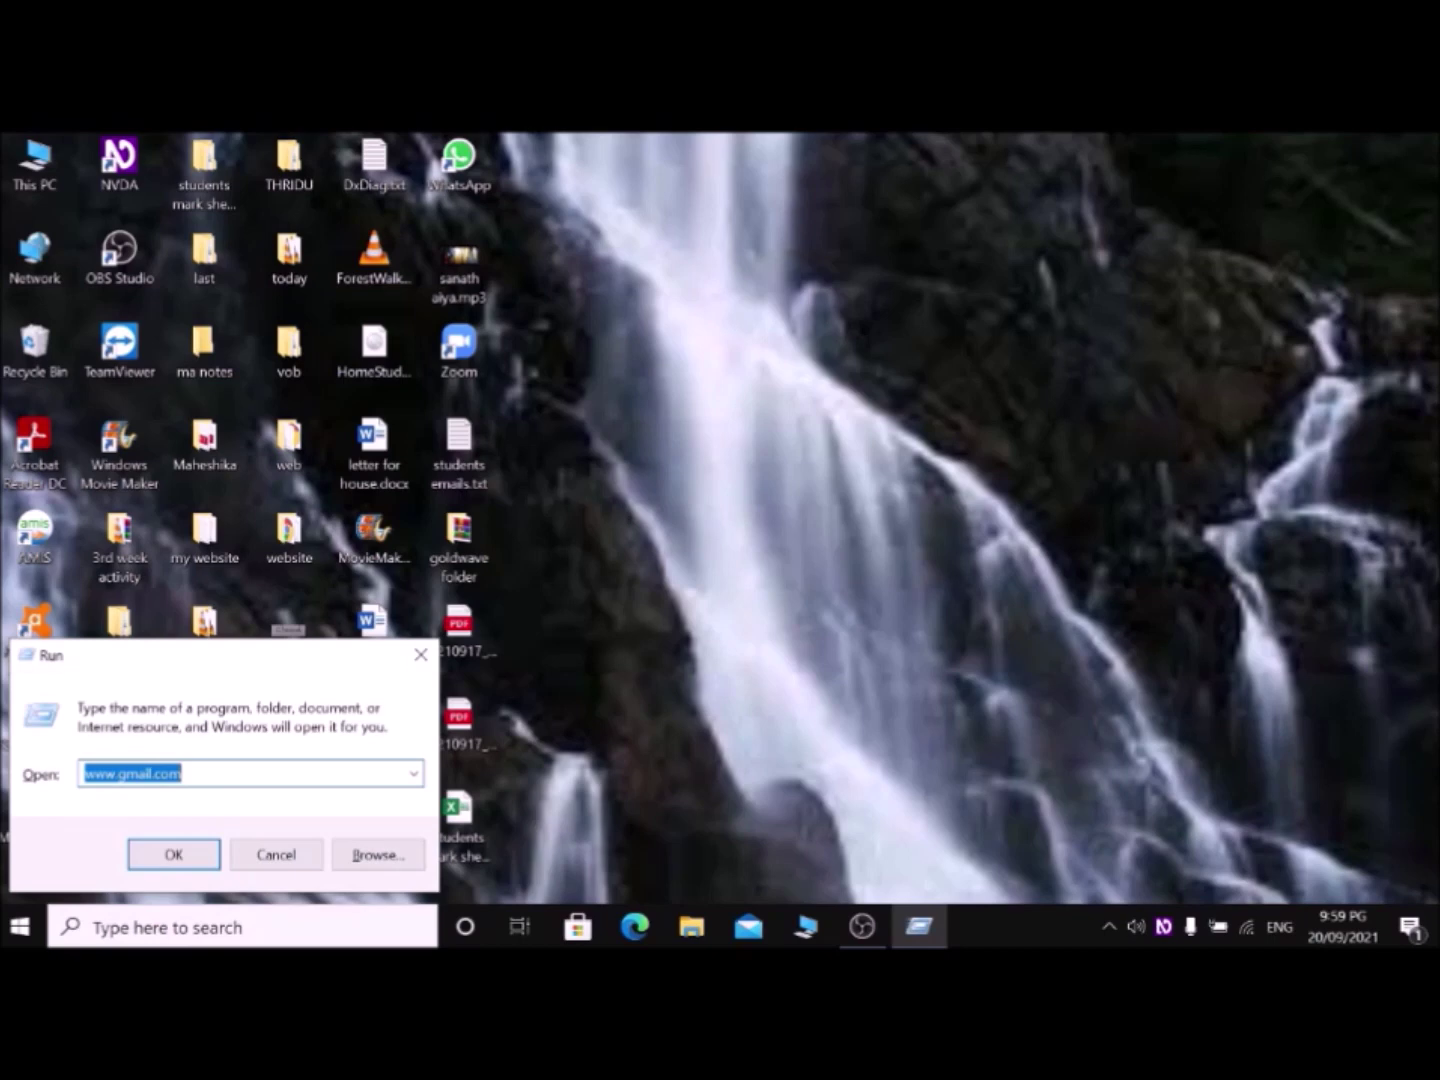
type("www")
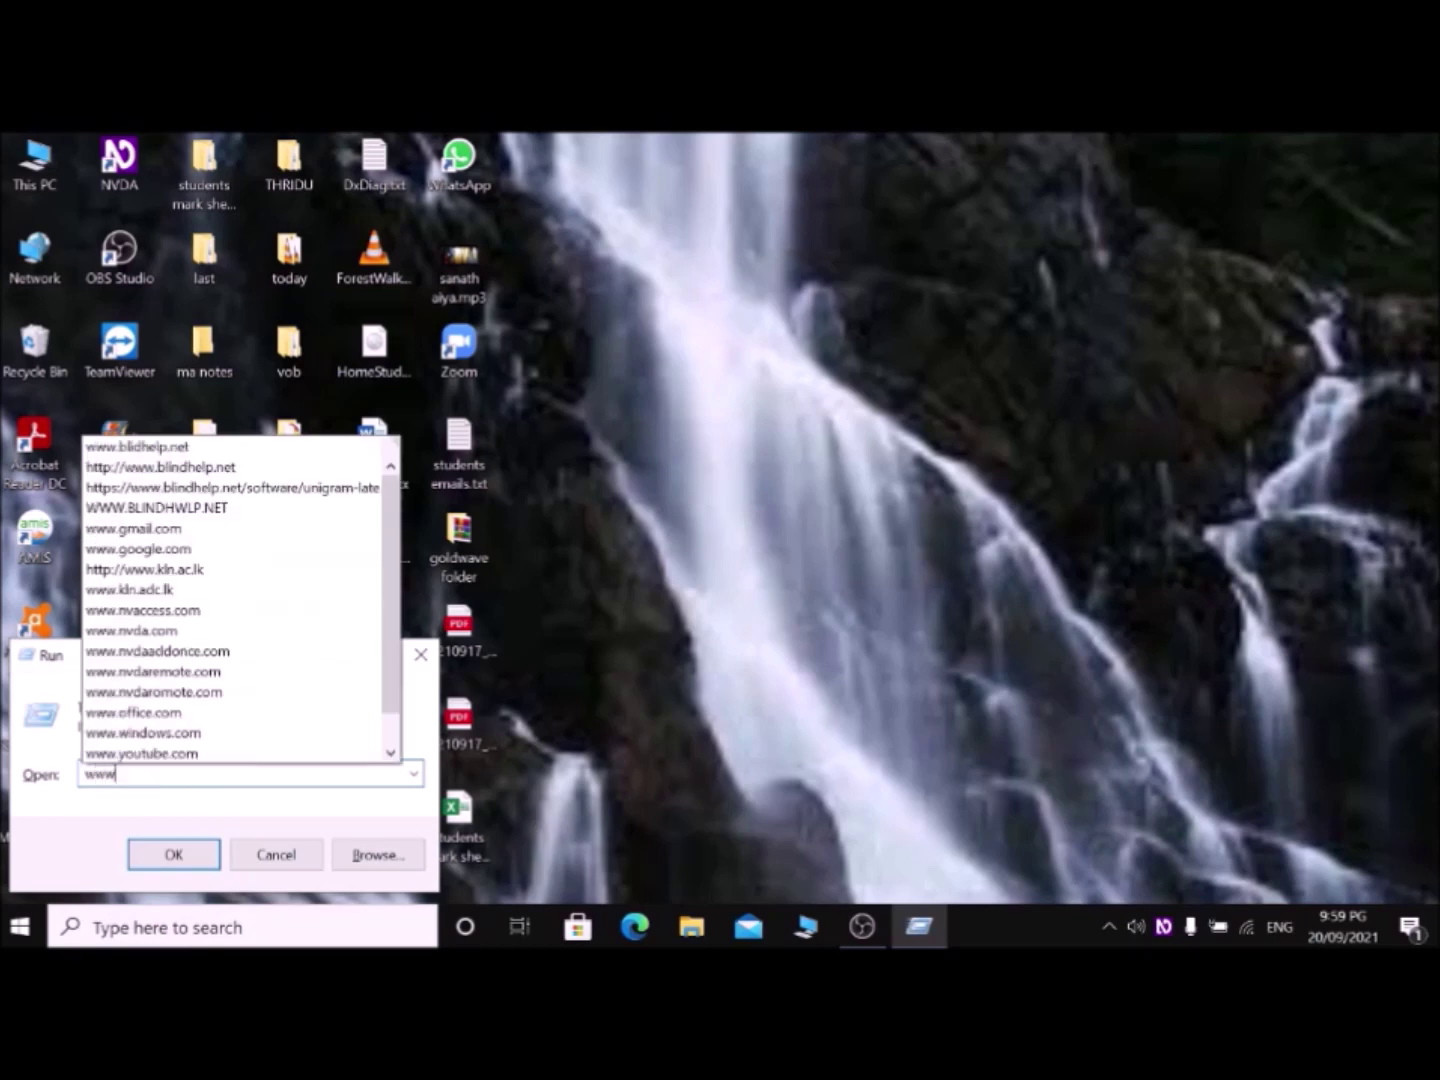
type(".bl")
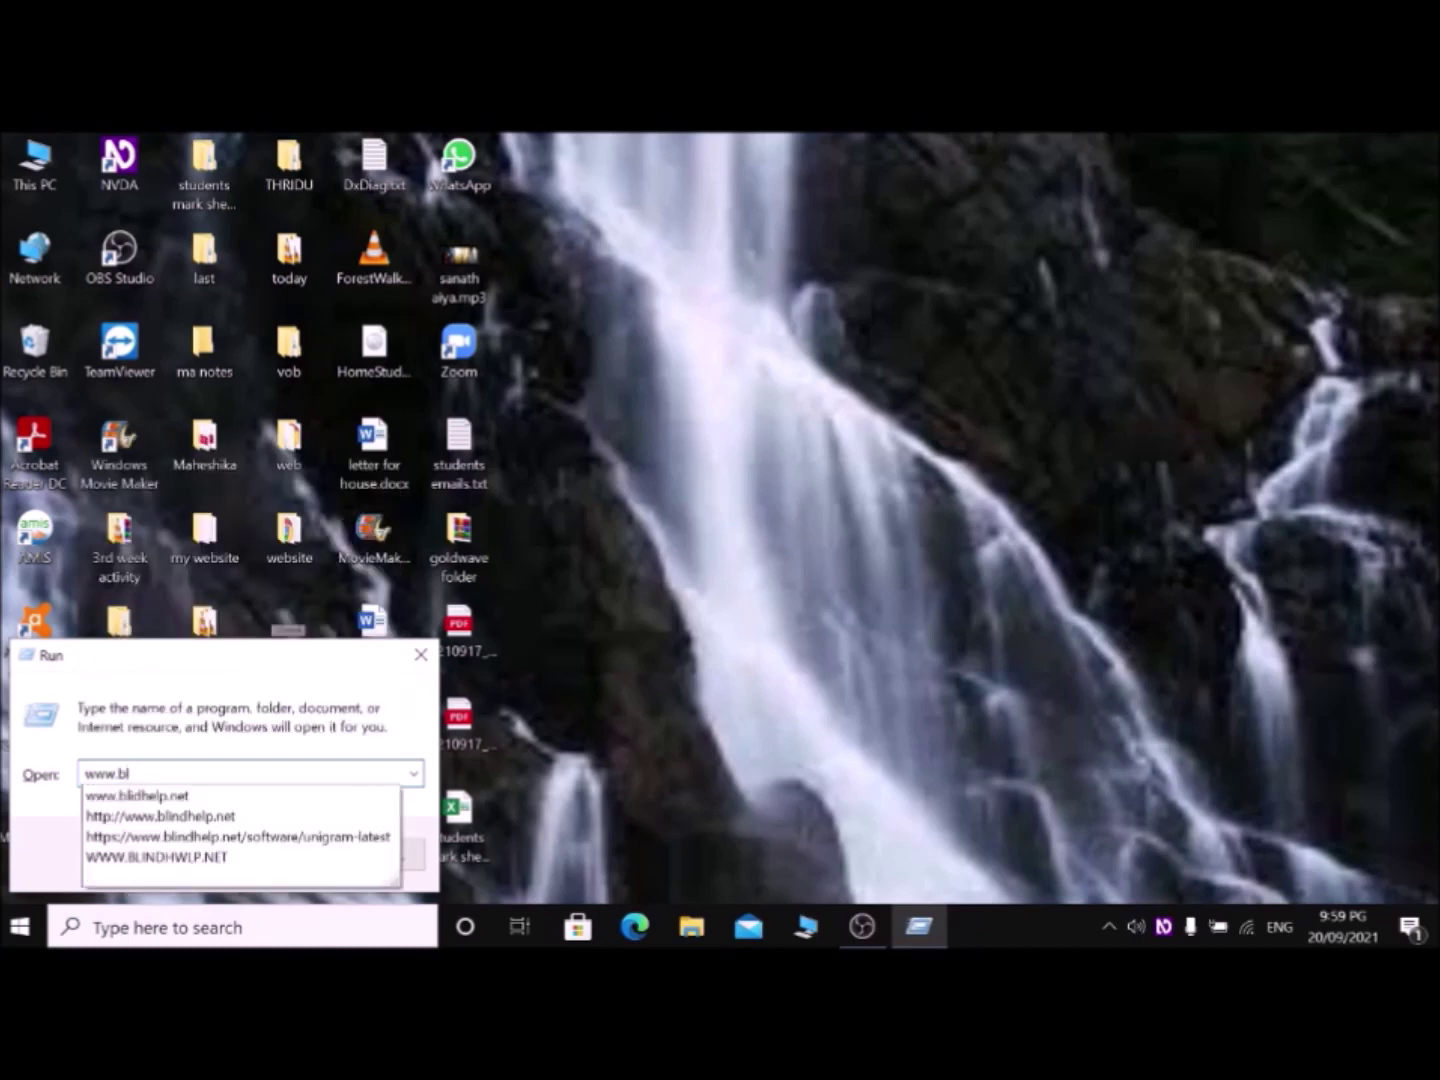
type("in")
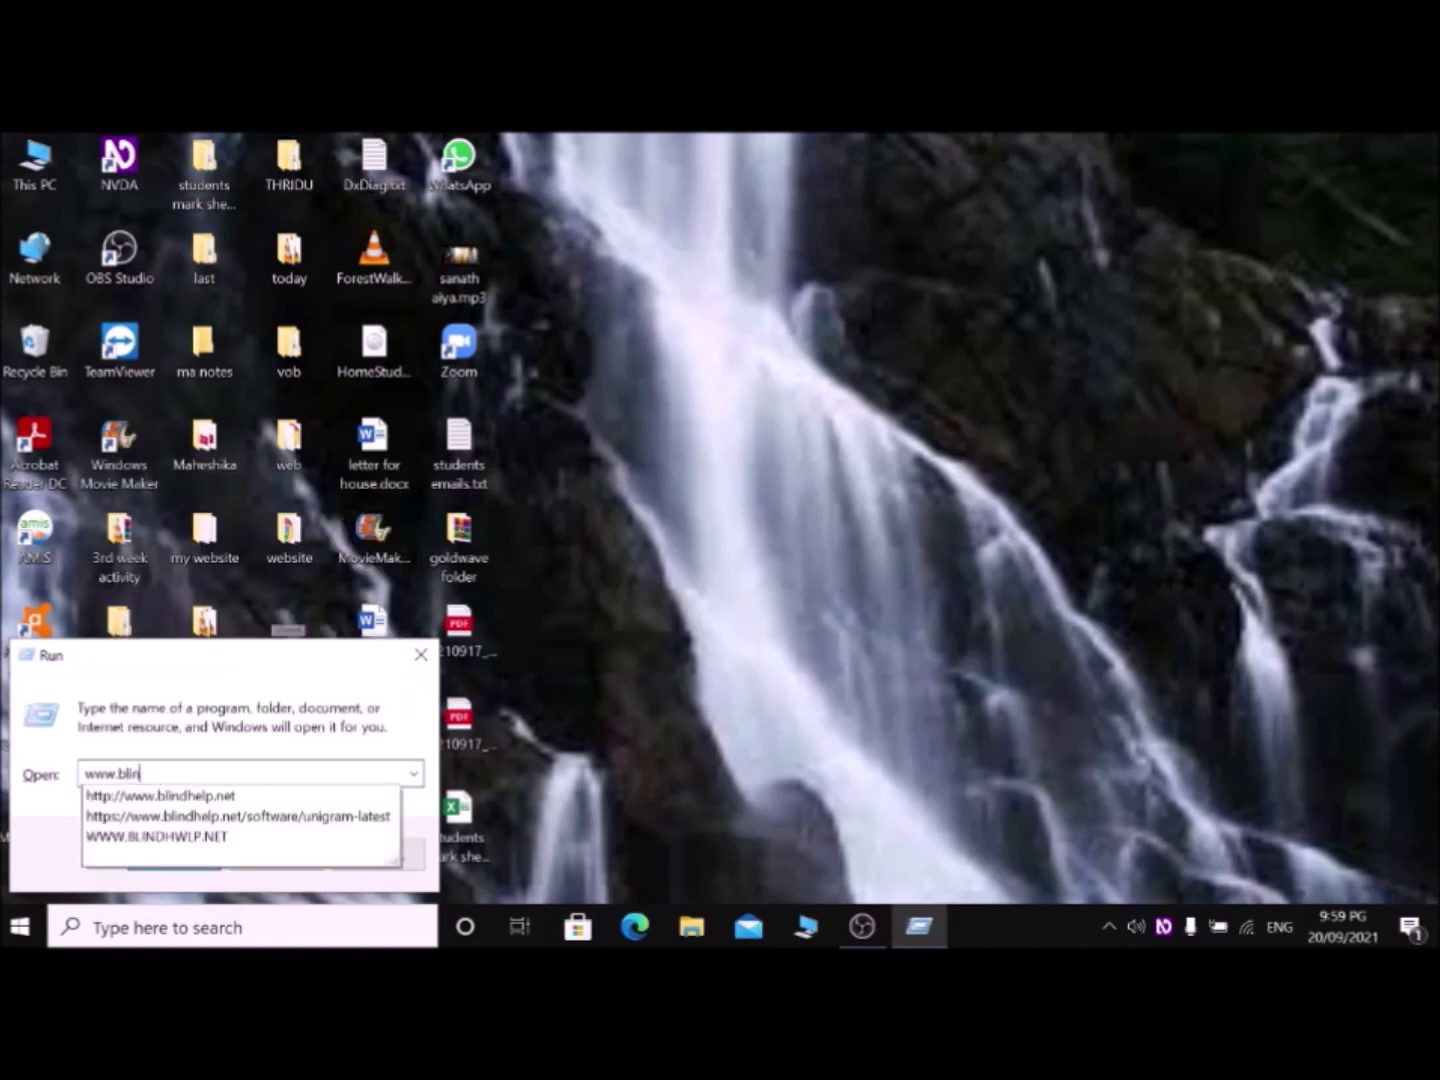
type("dhe")
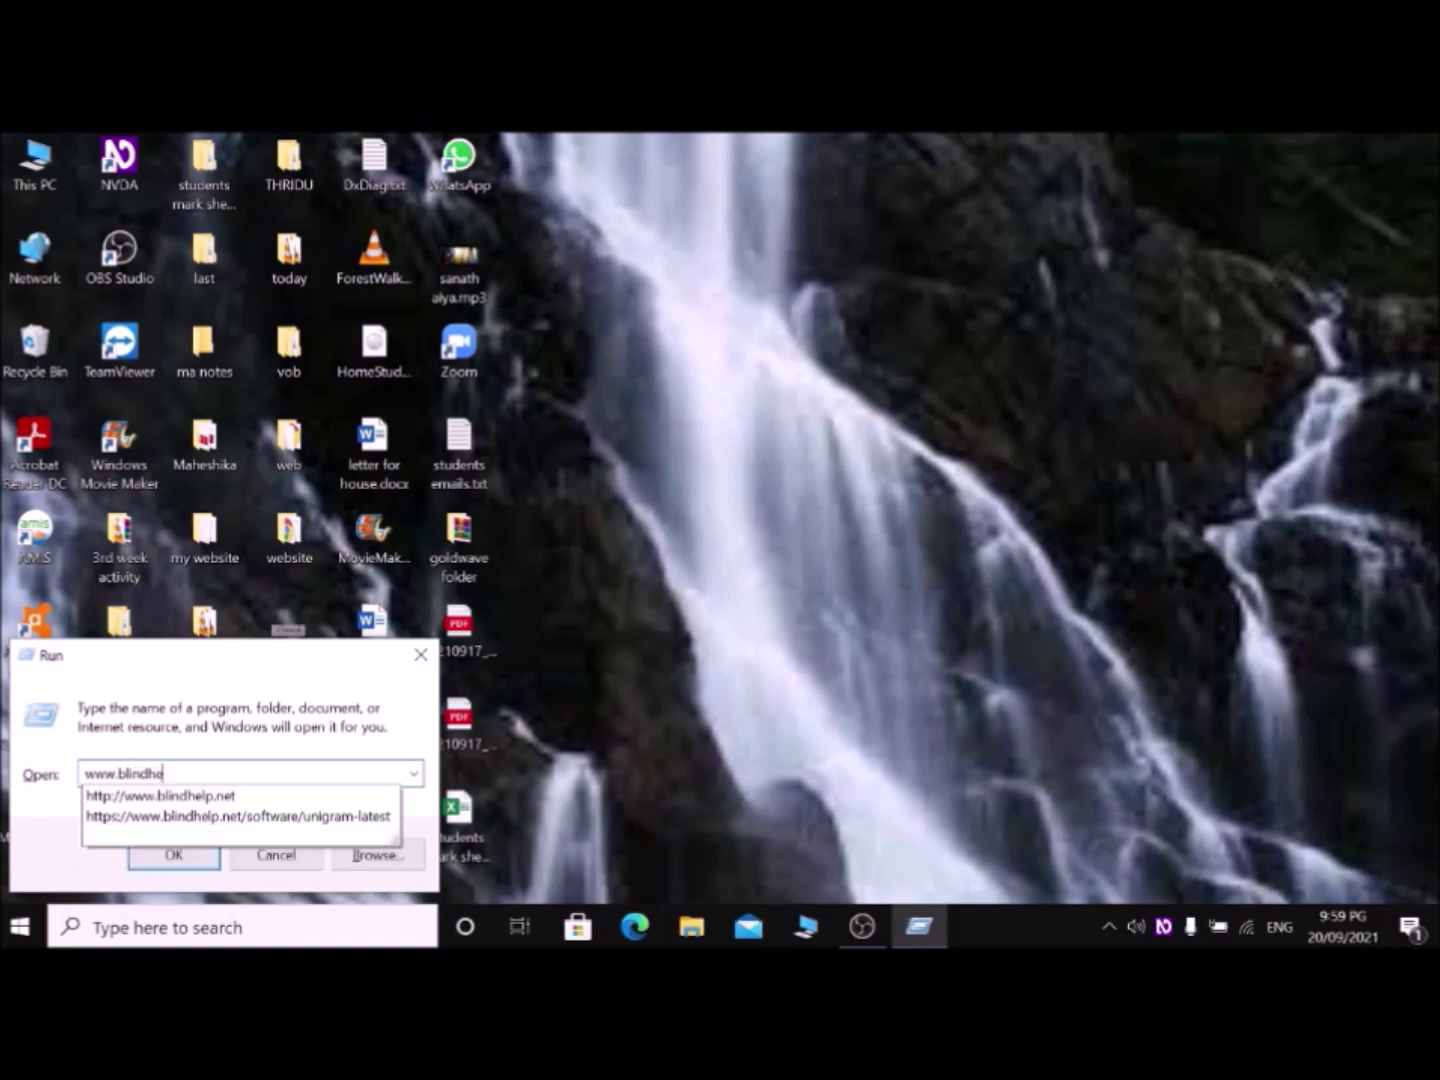
type("lp.net")
Step: Load blindhelp.net in Chrome from the Run box, then close Chrome
key("Return")
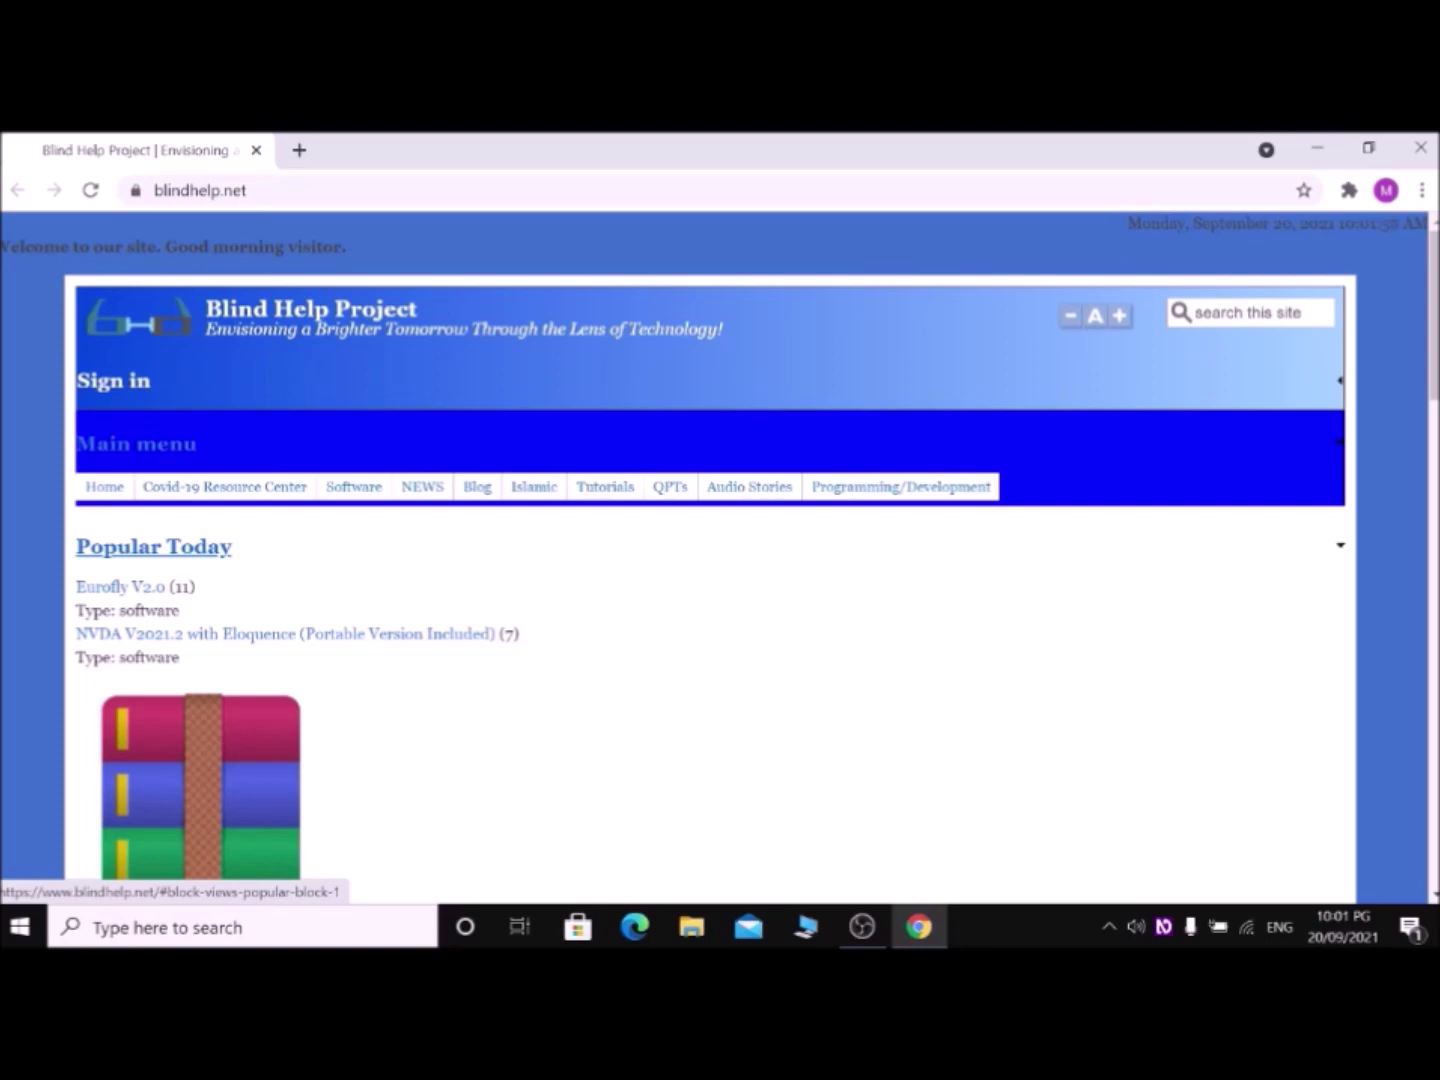
key("alt+F4")
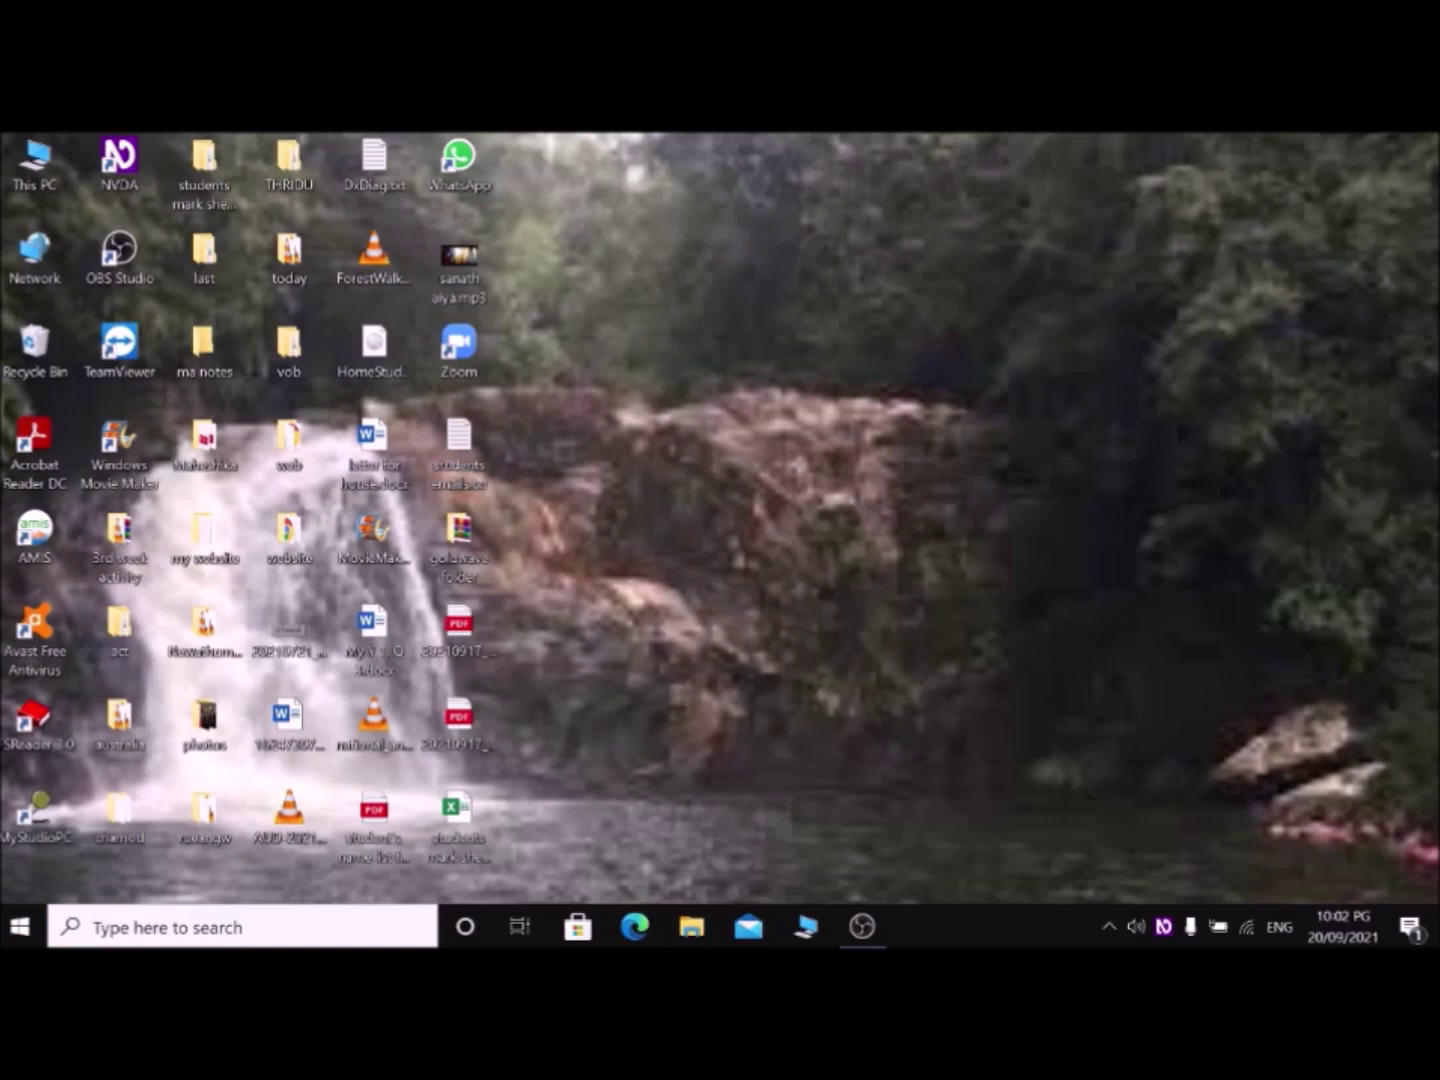
Step: Launch Google Chrome from a Start menu search for 'goo'
key("super")
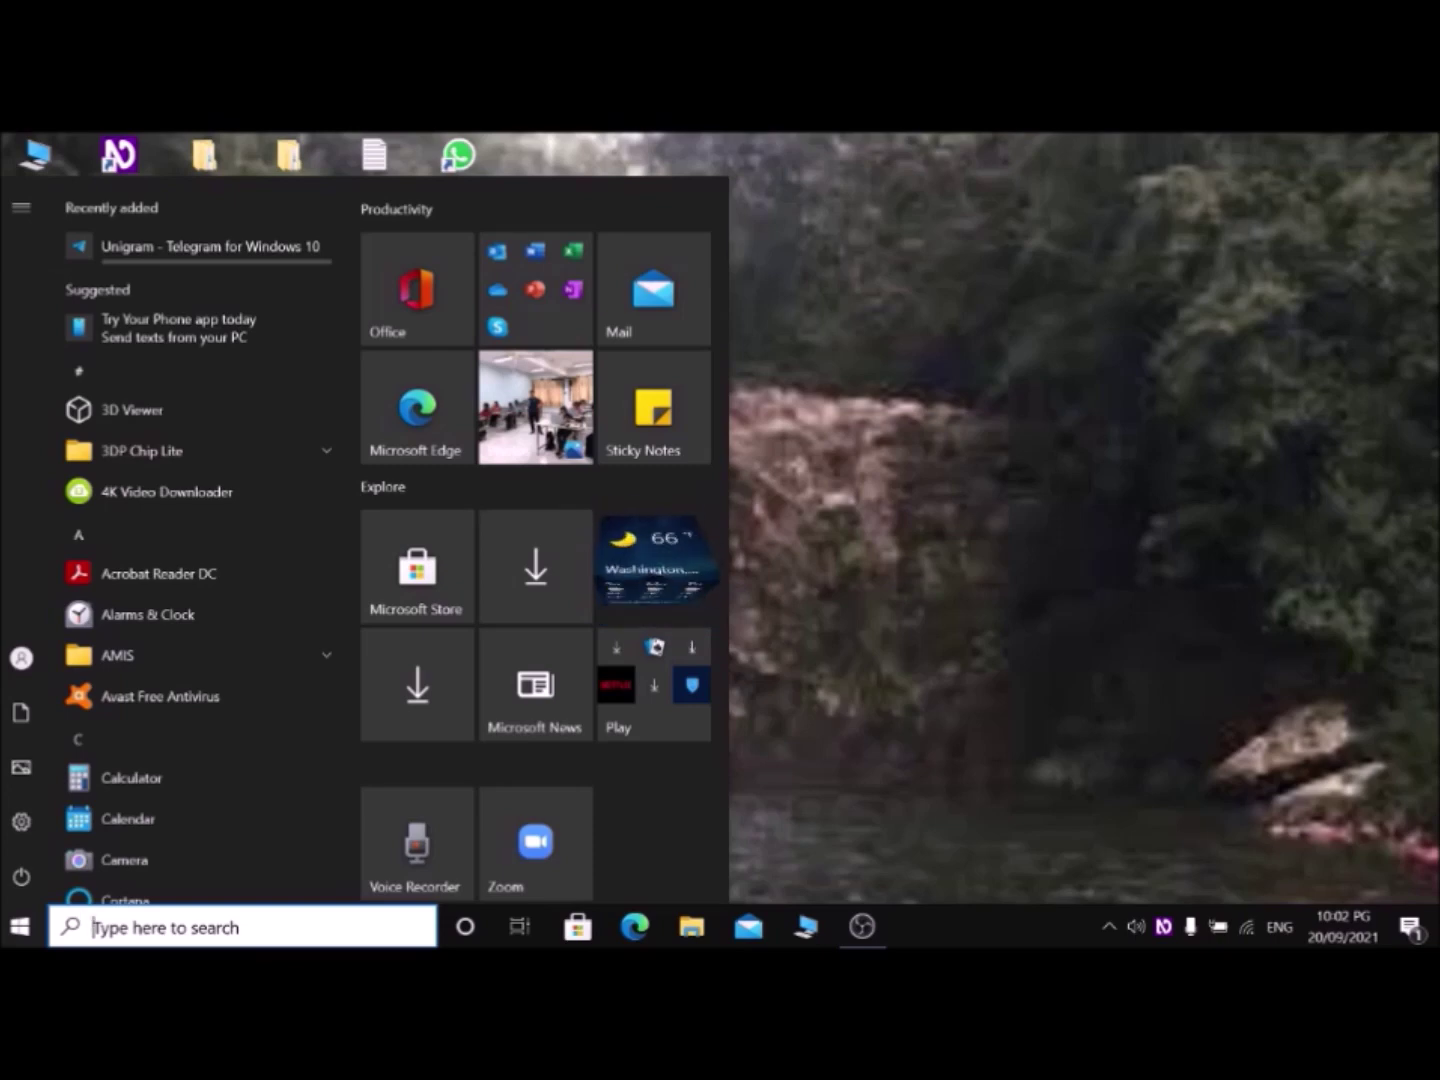
type("goo")
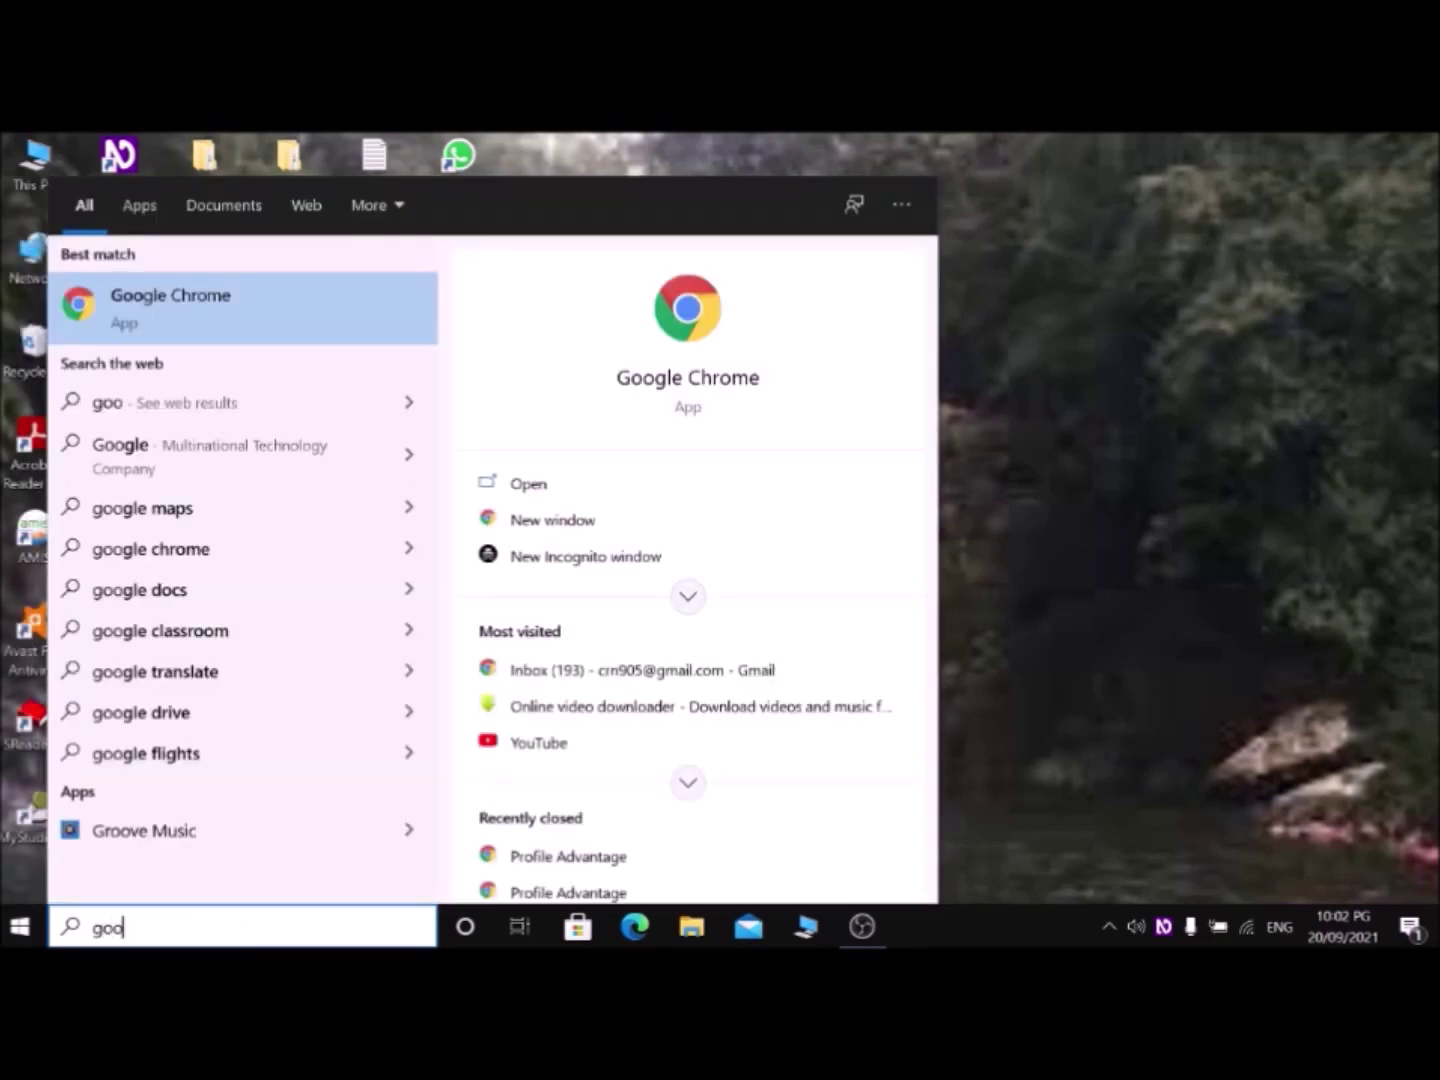
key("Return")
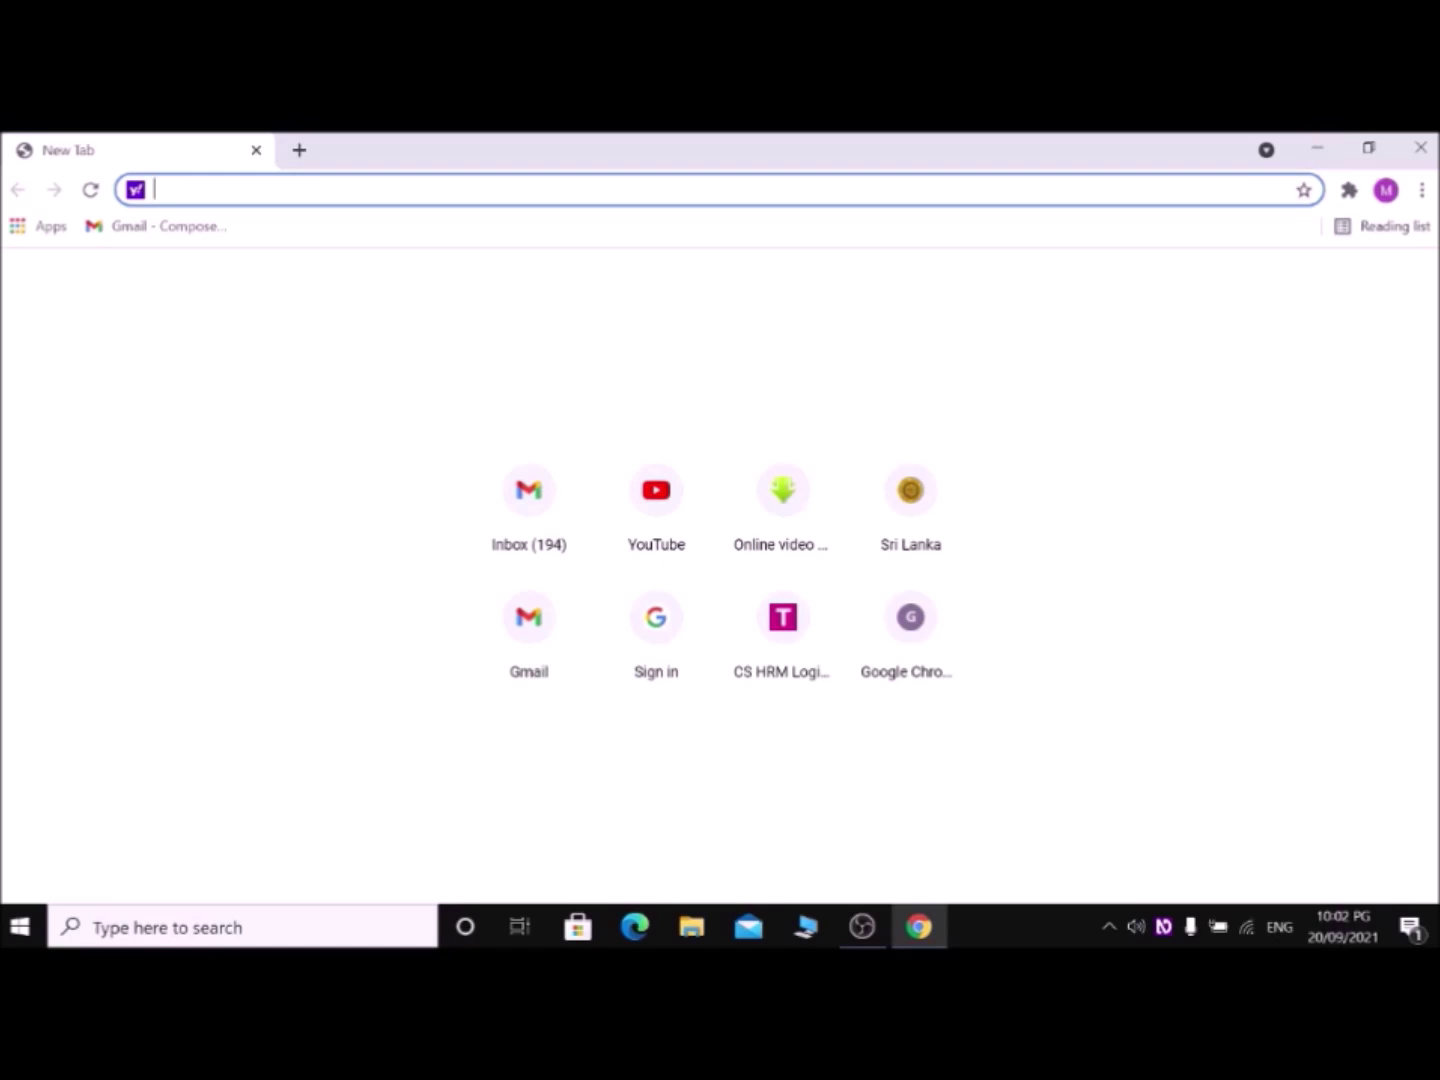
type("www")
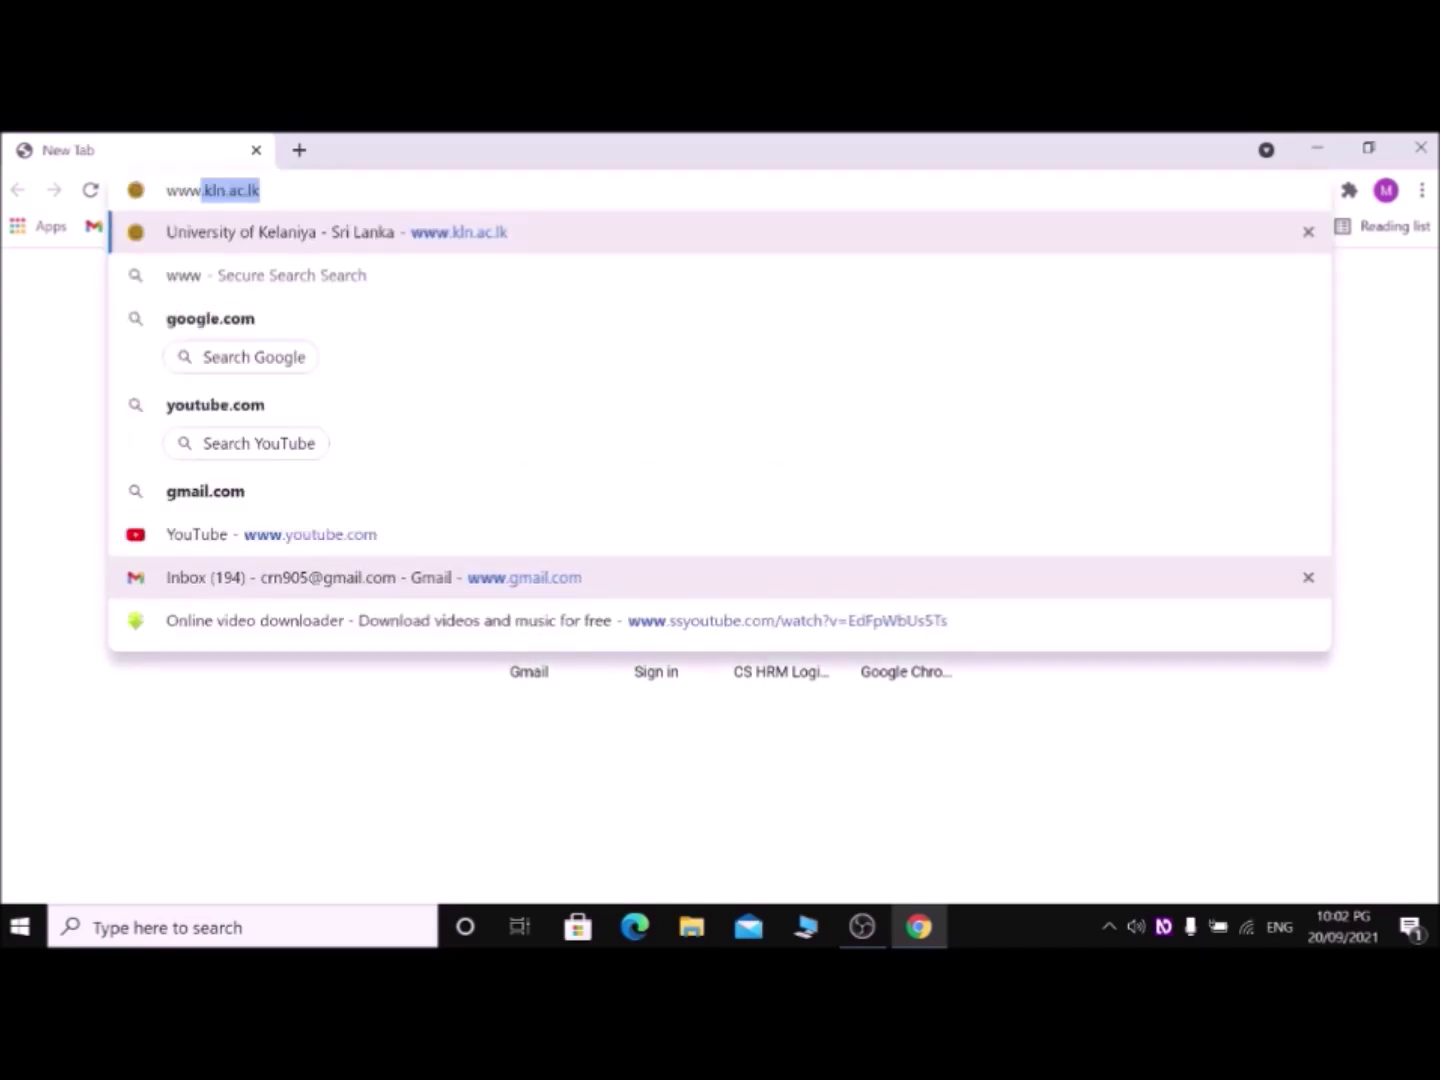
type(".")
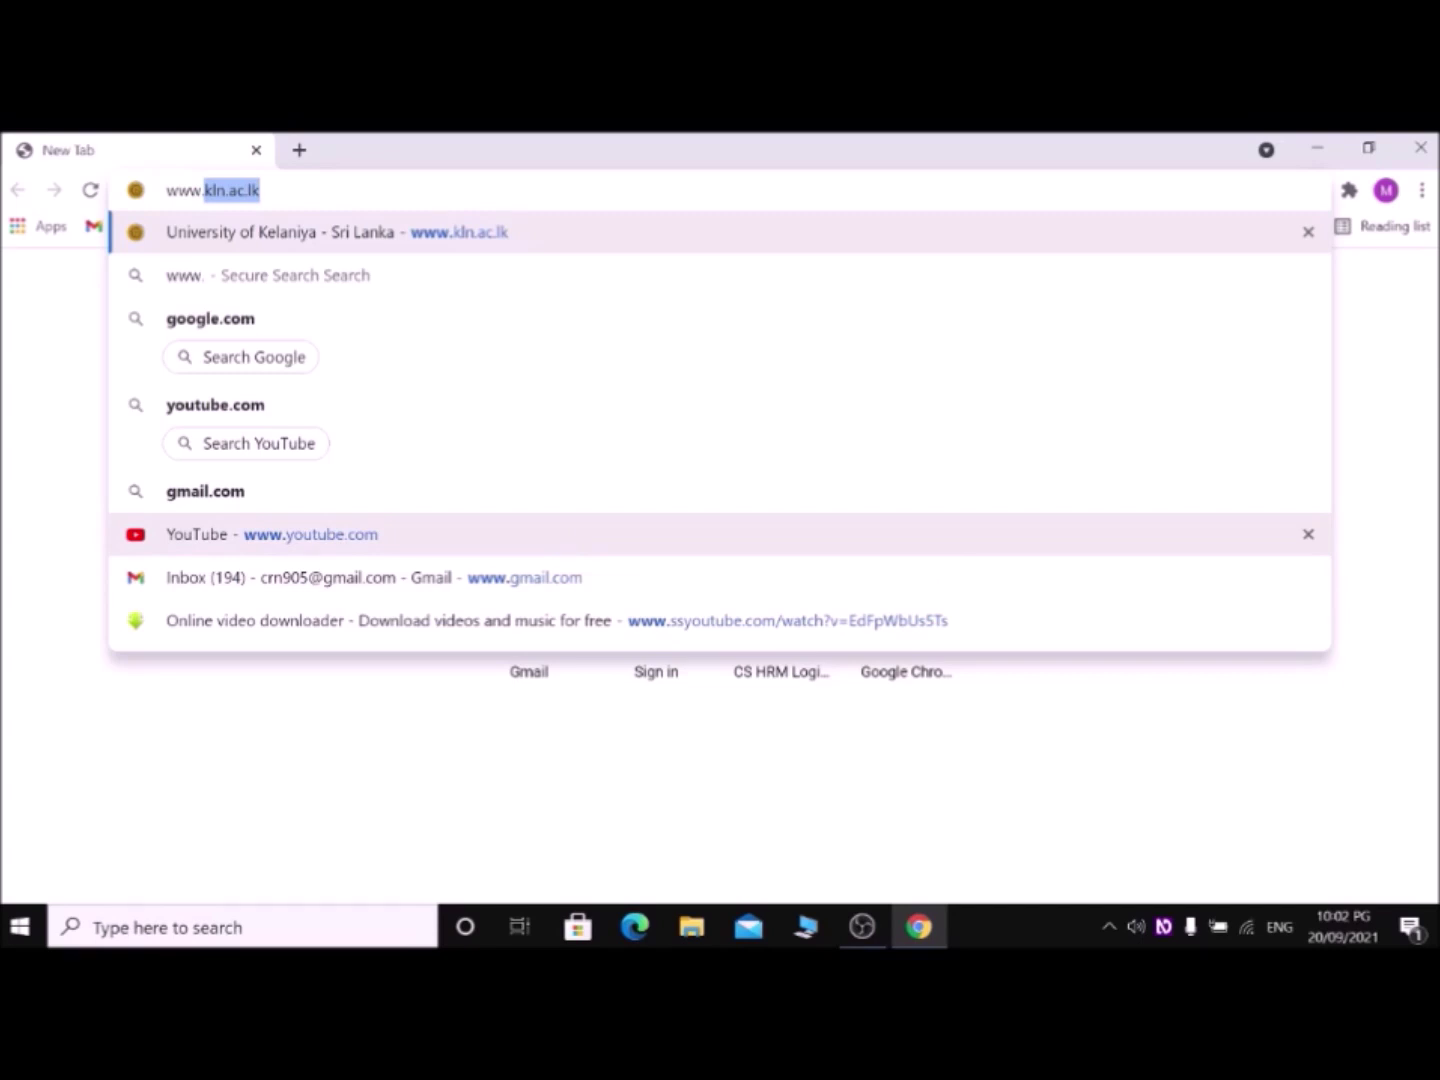
type("bli")
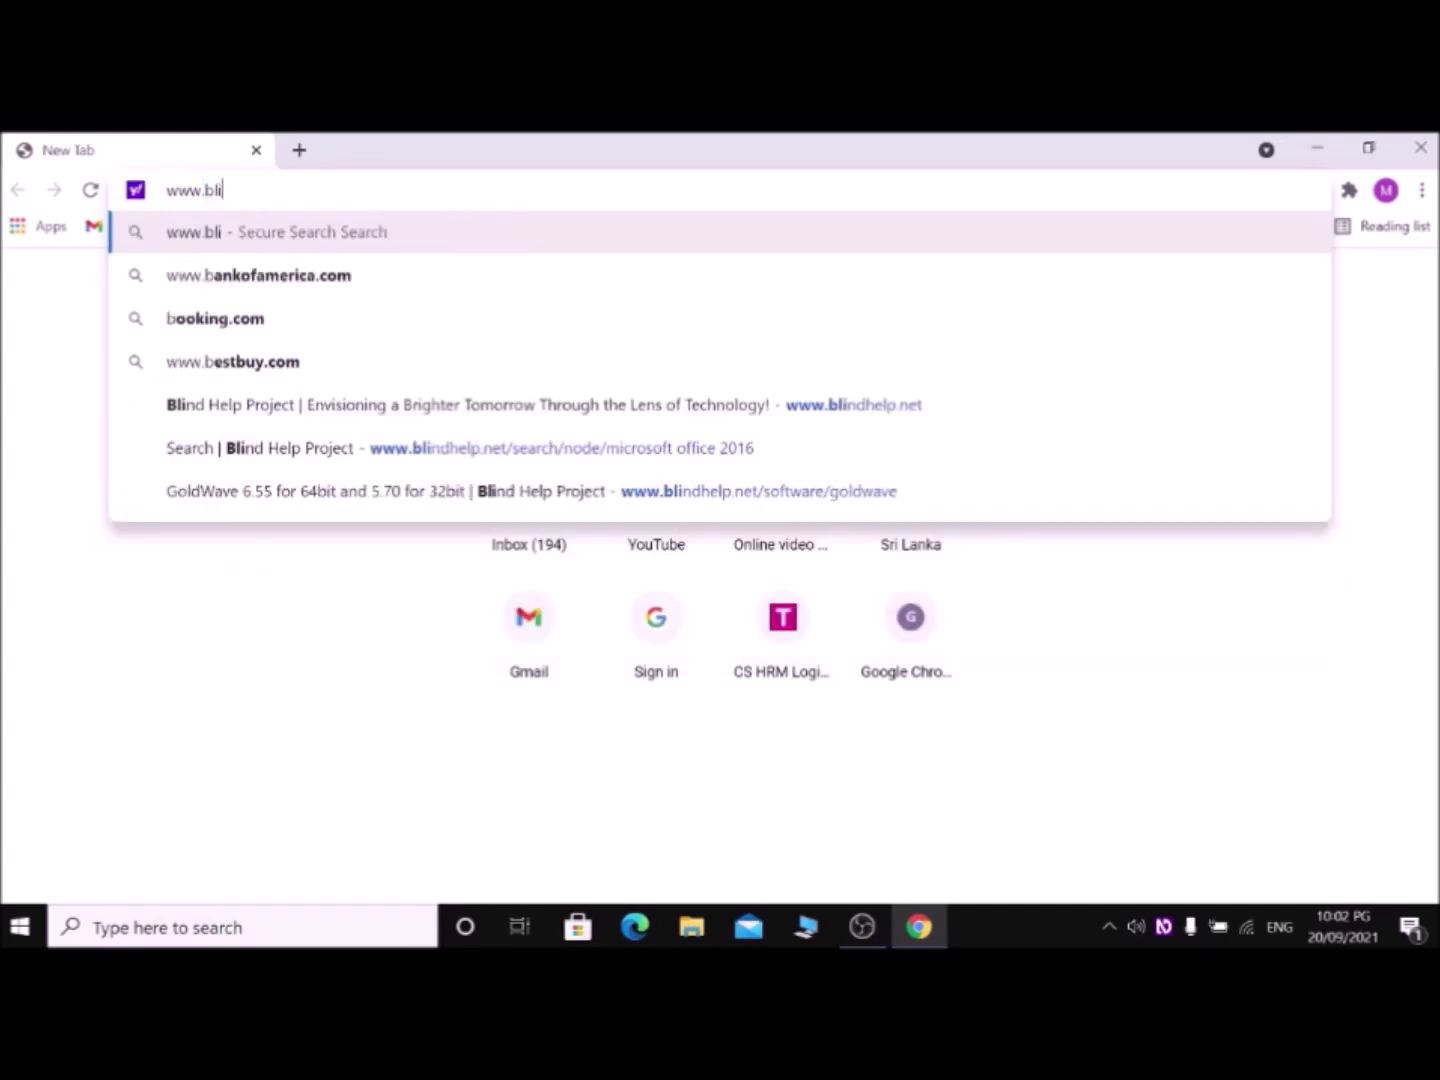
type("ndhe")
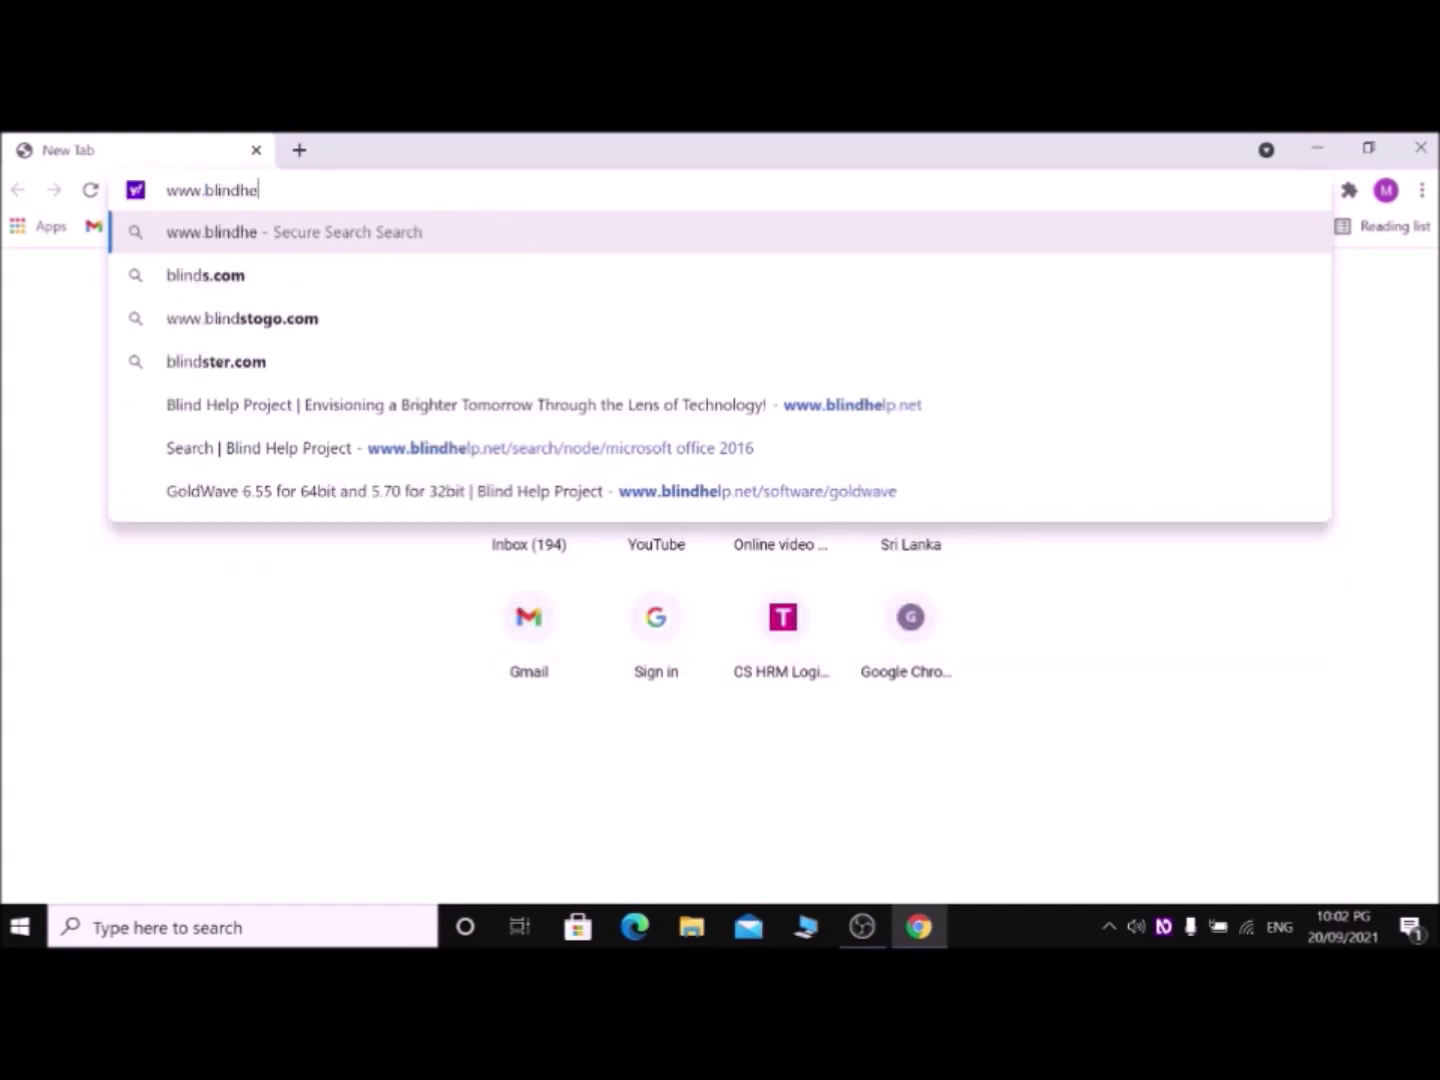
type("lp.net")
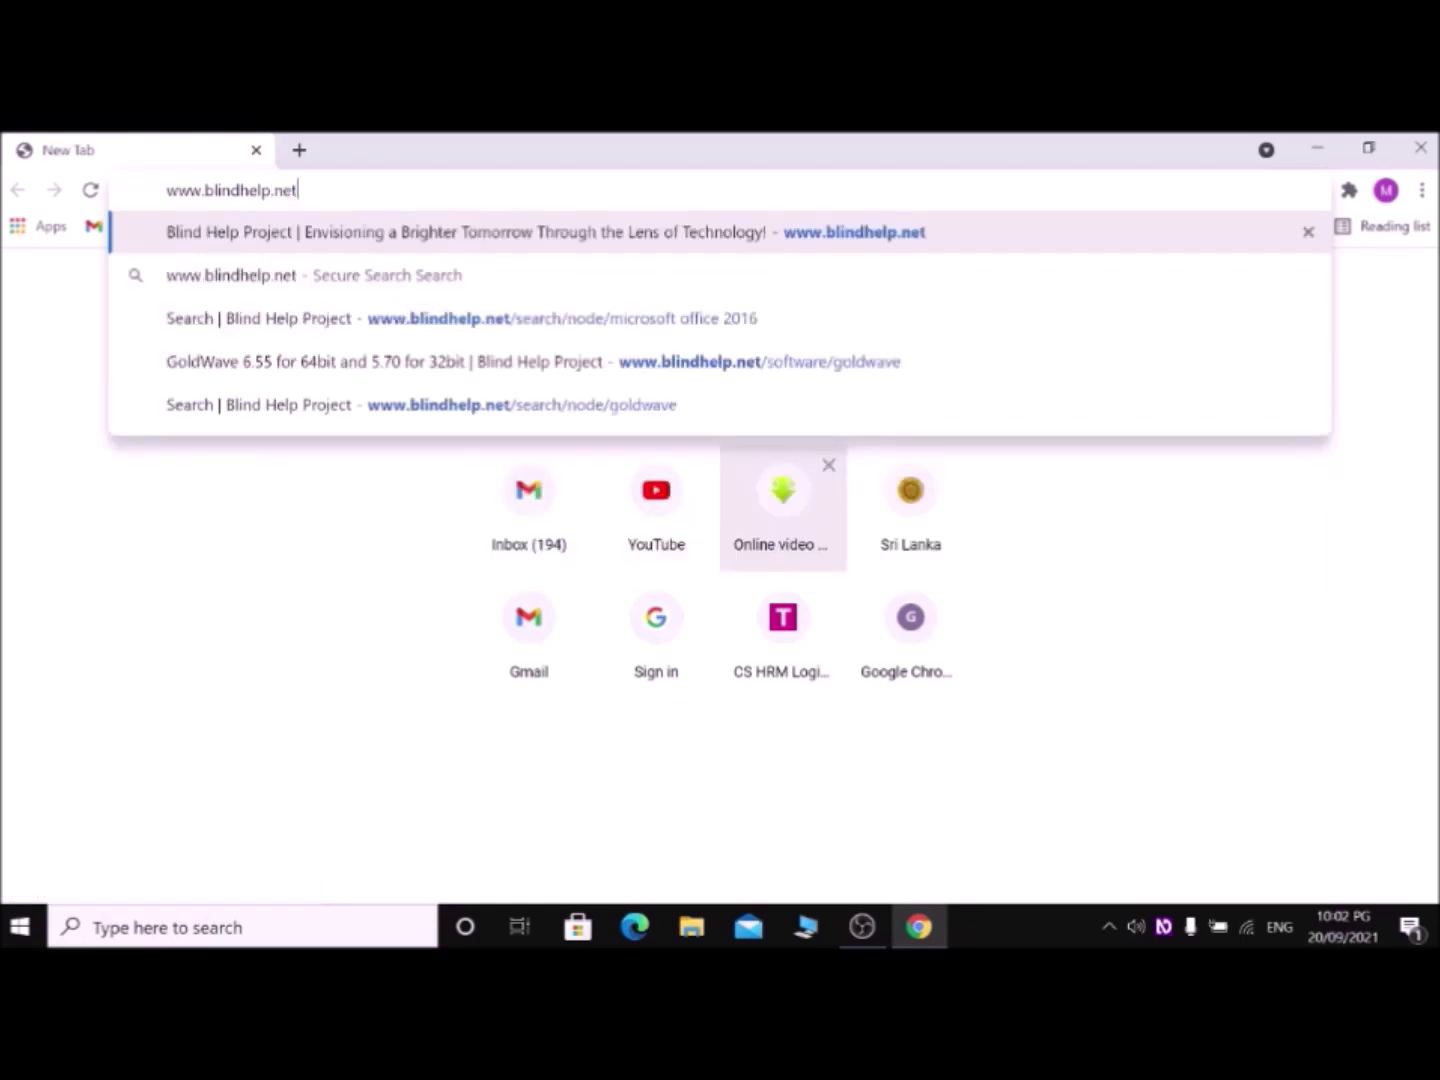
key("Return")
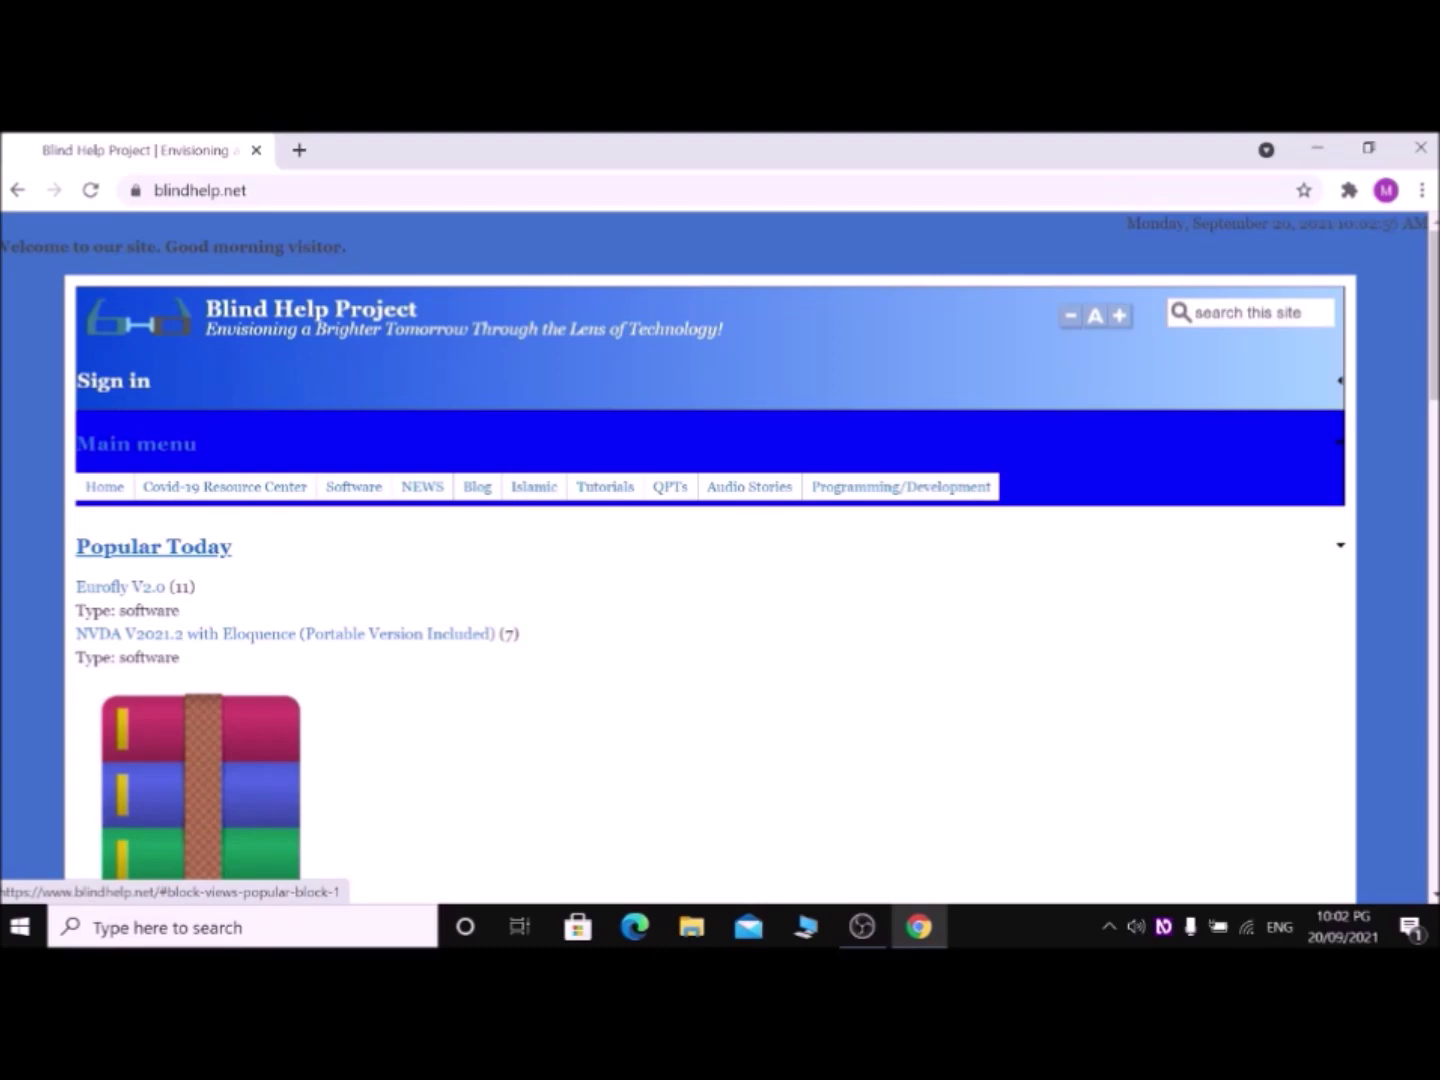
Step: Search the Blind Help site for 'goldwave' and focus the GoldWave V6.57 result
key("shift+Tab")
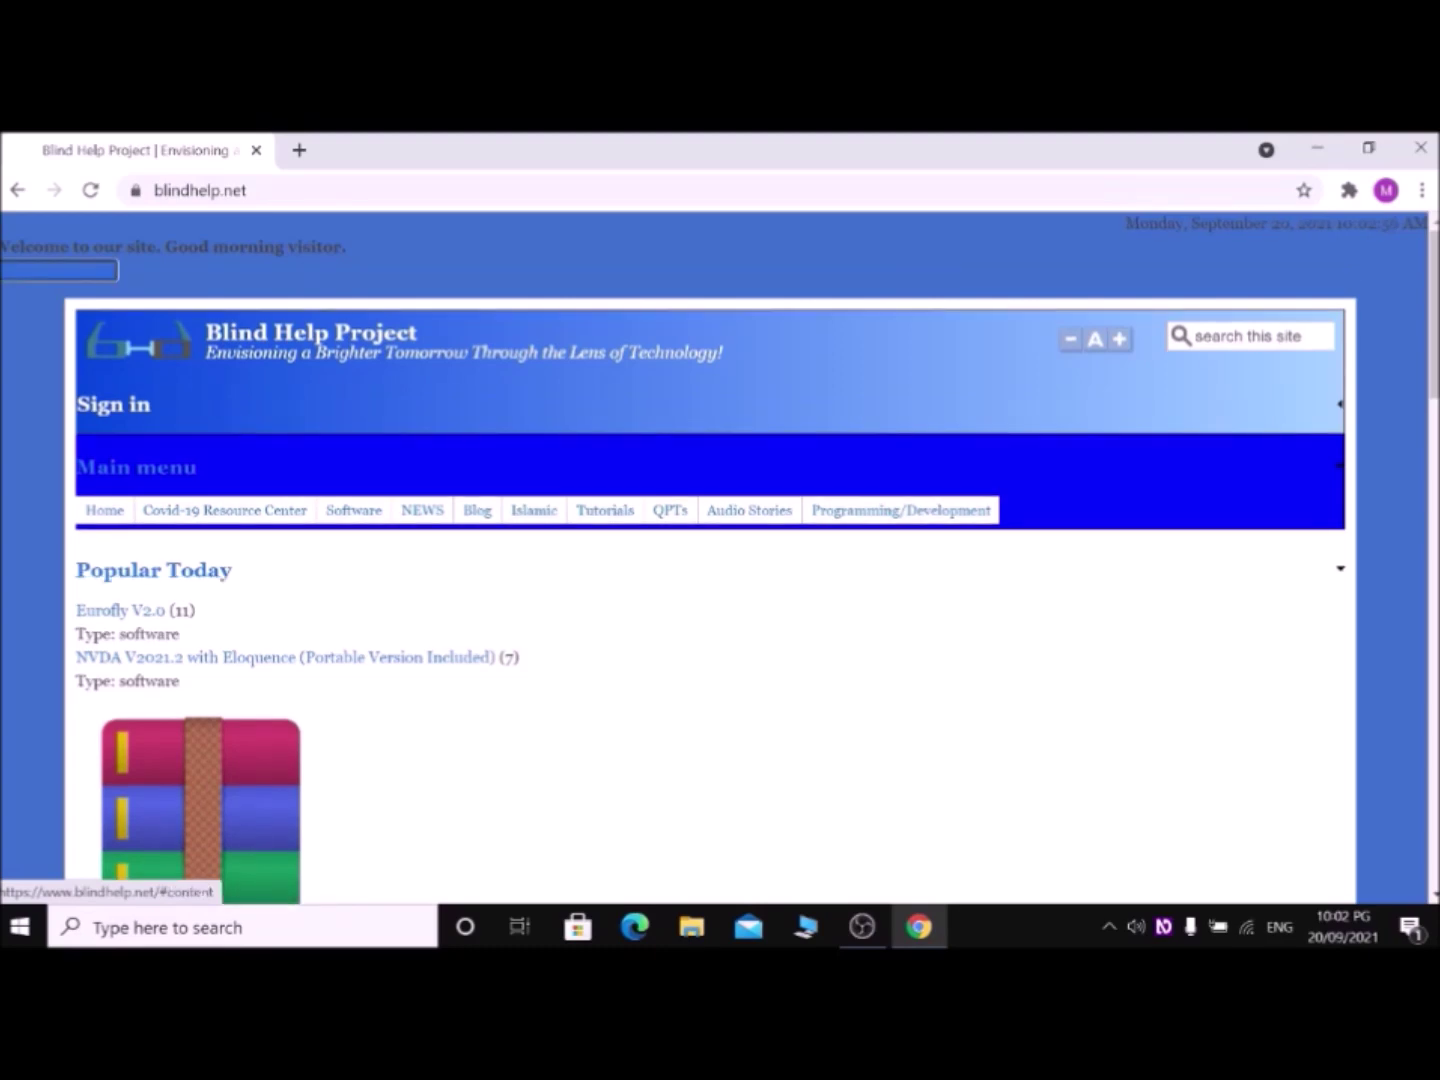
key("shift+Tab")
key("Return")
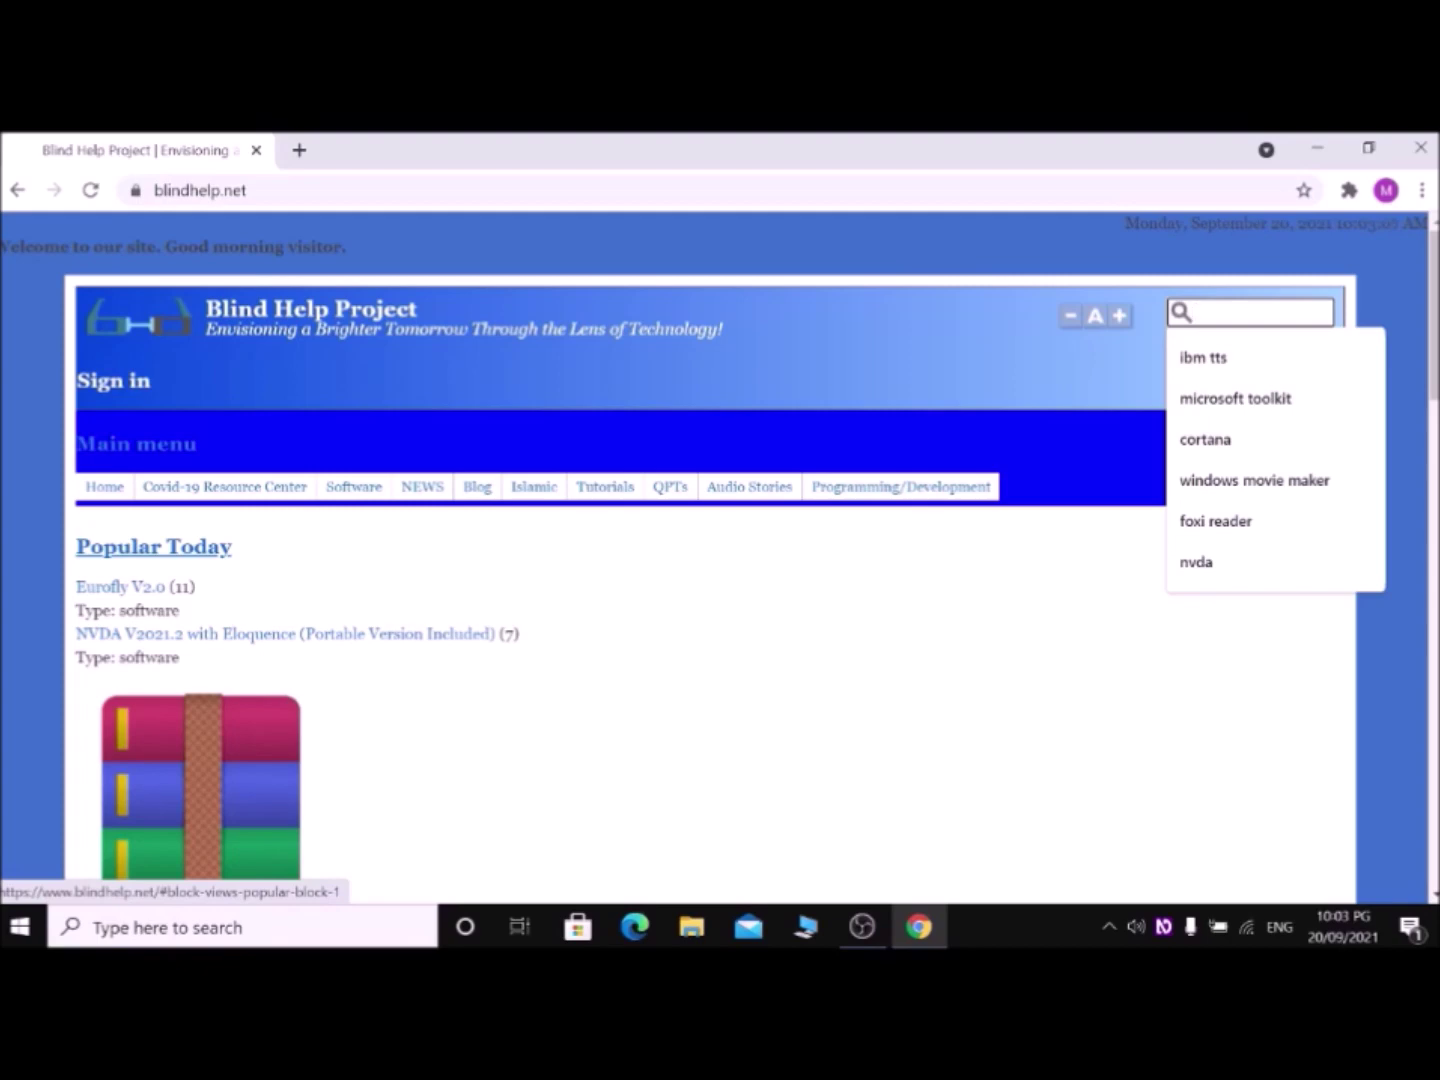
type("gol")
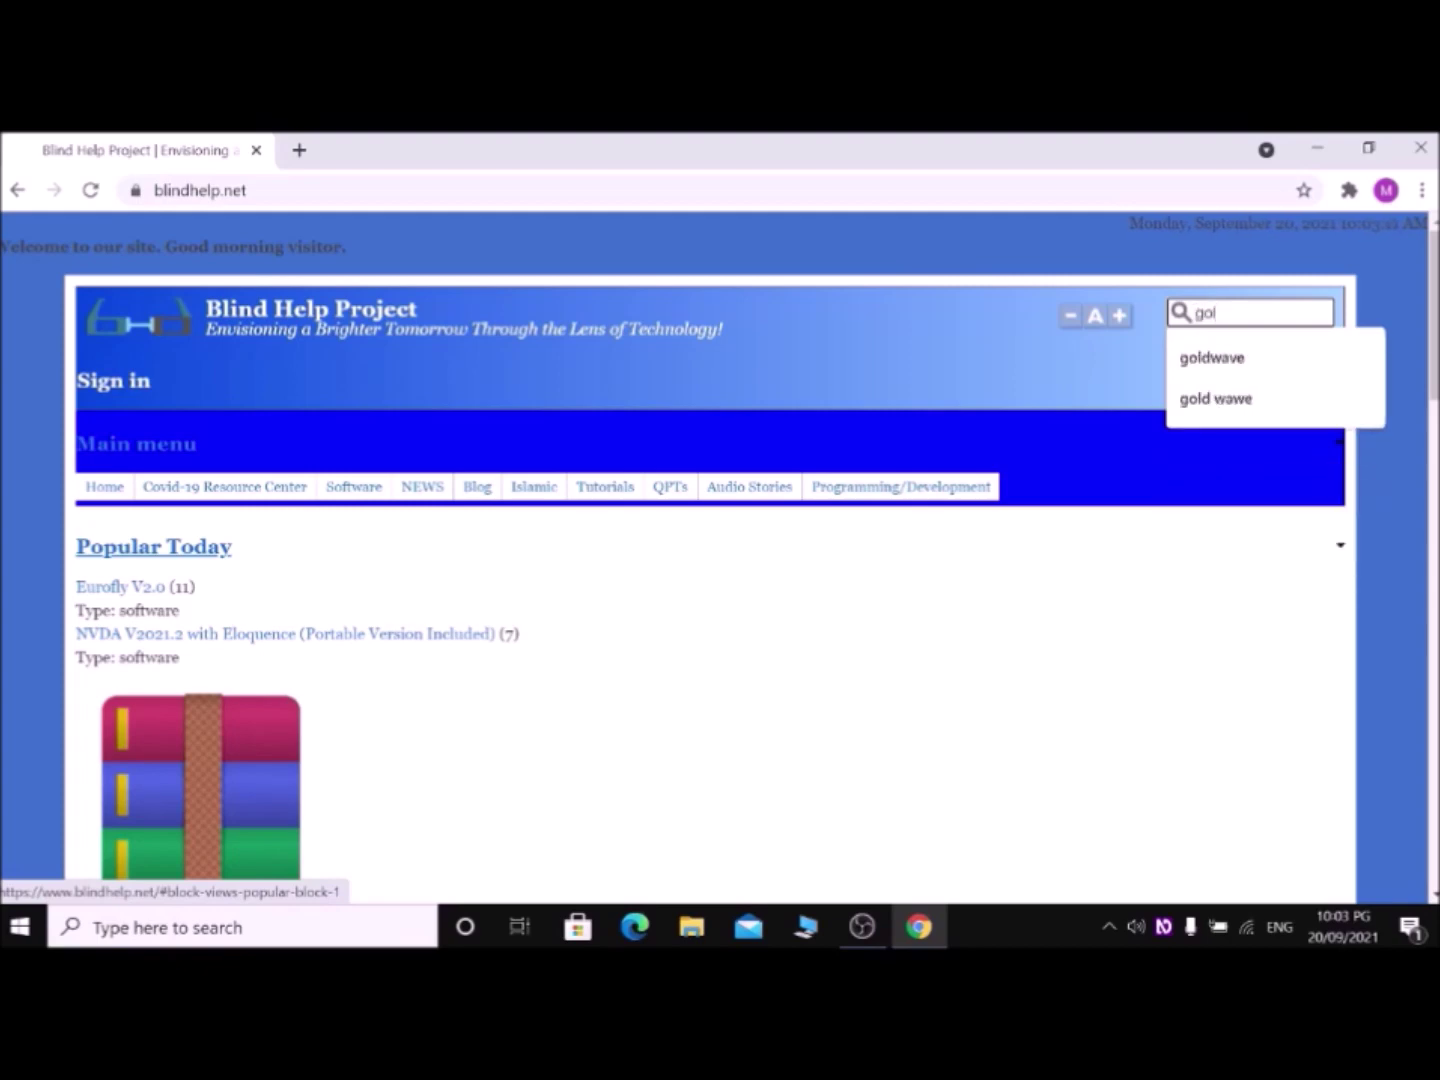
type("d")
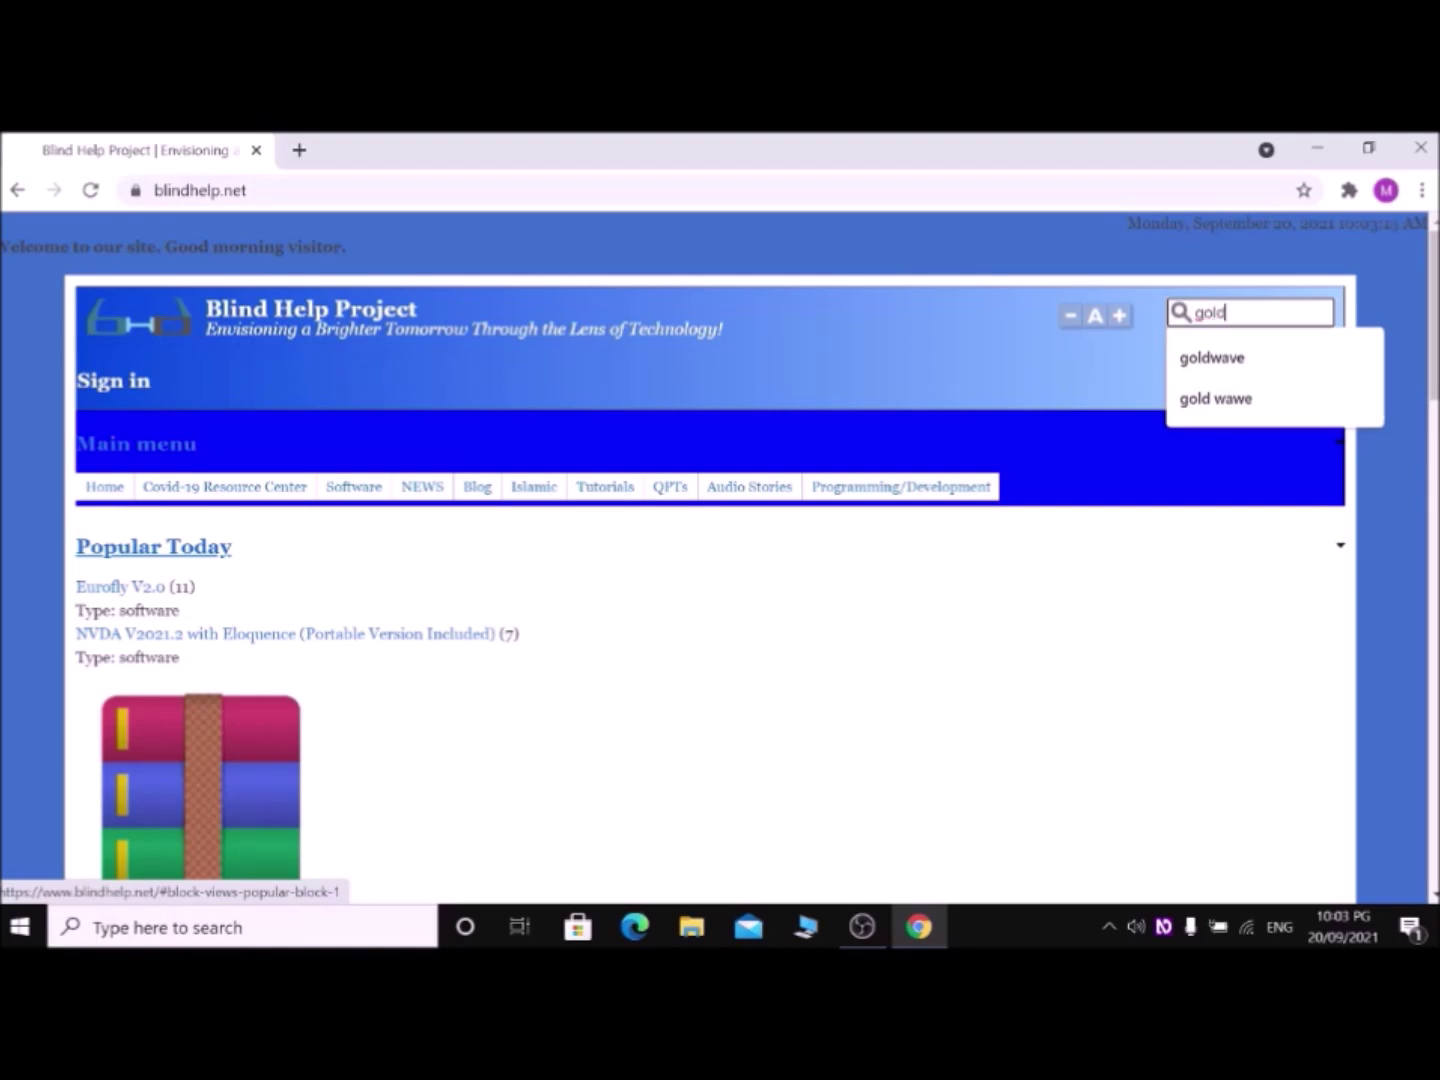
type("w")
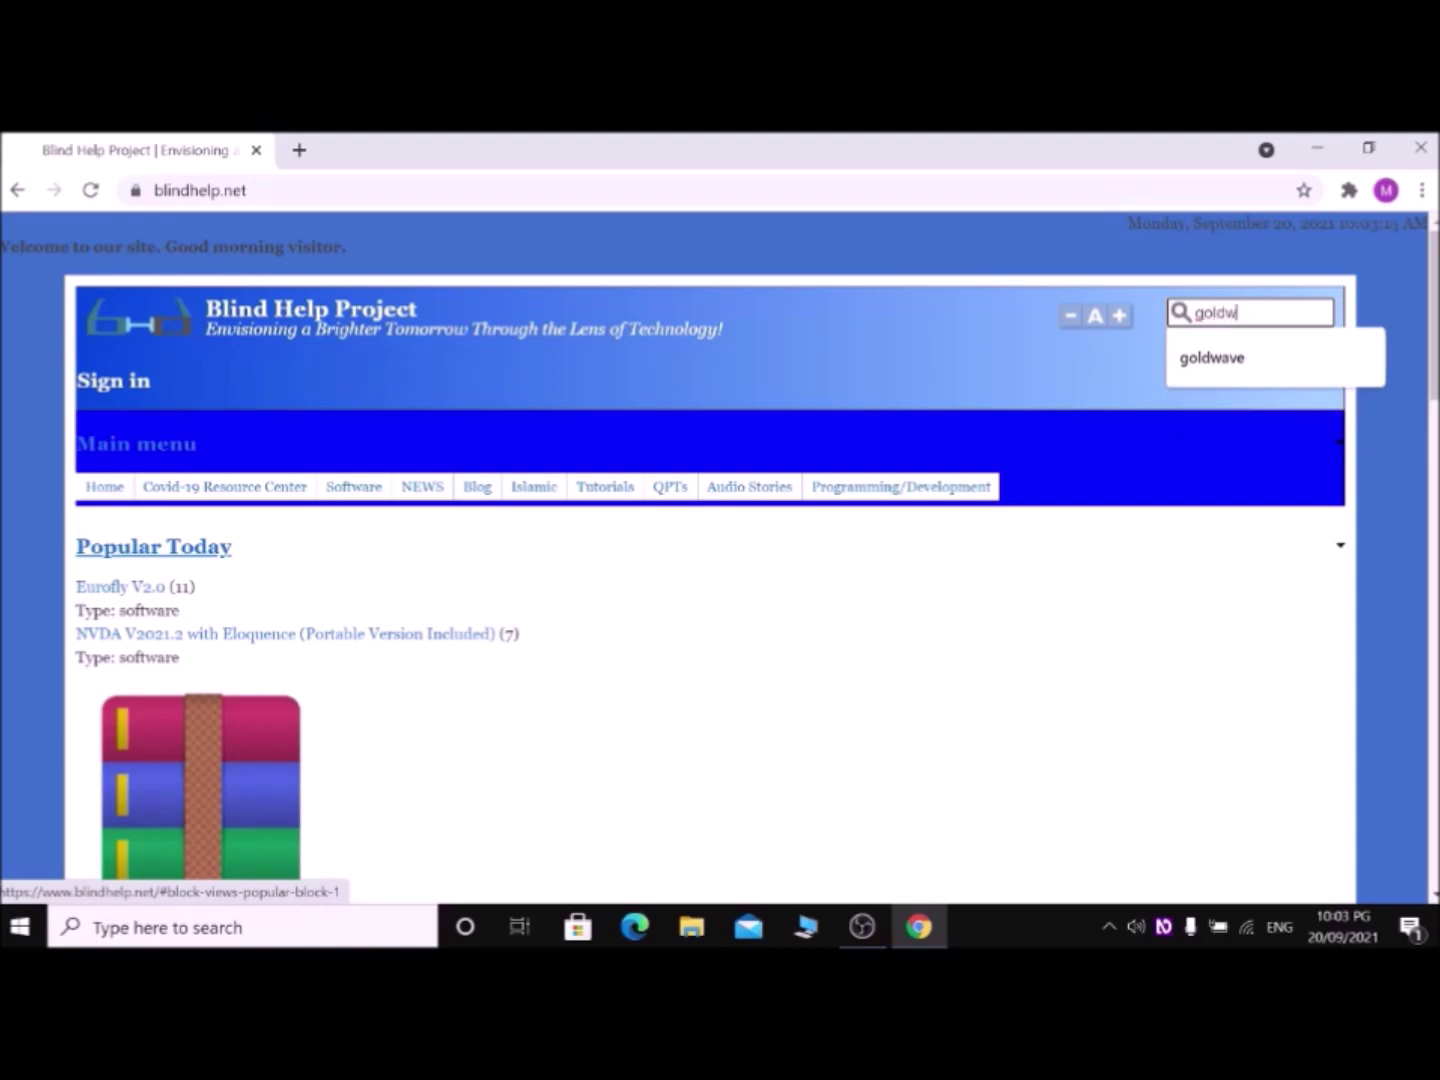
type("av")
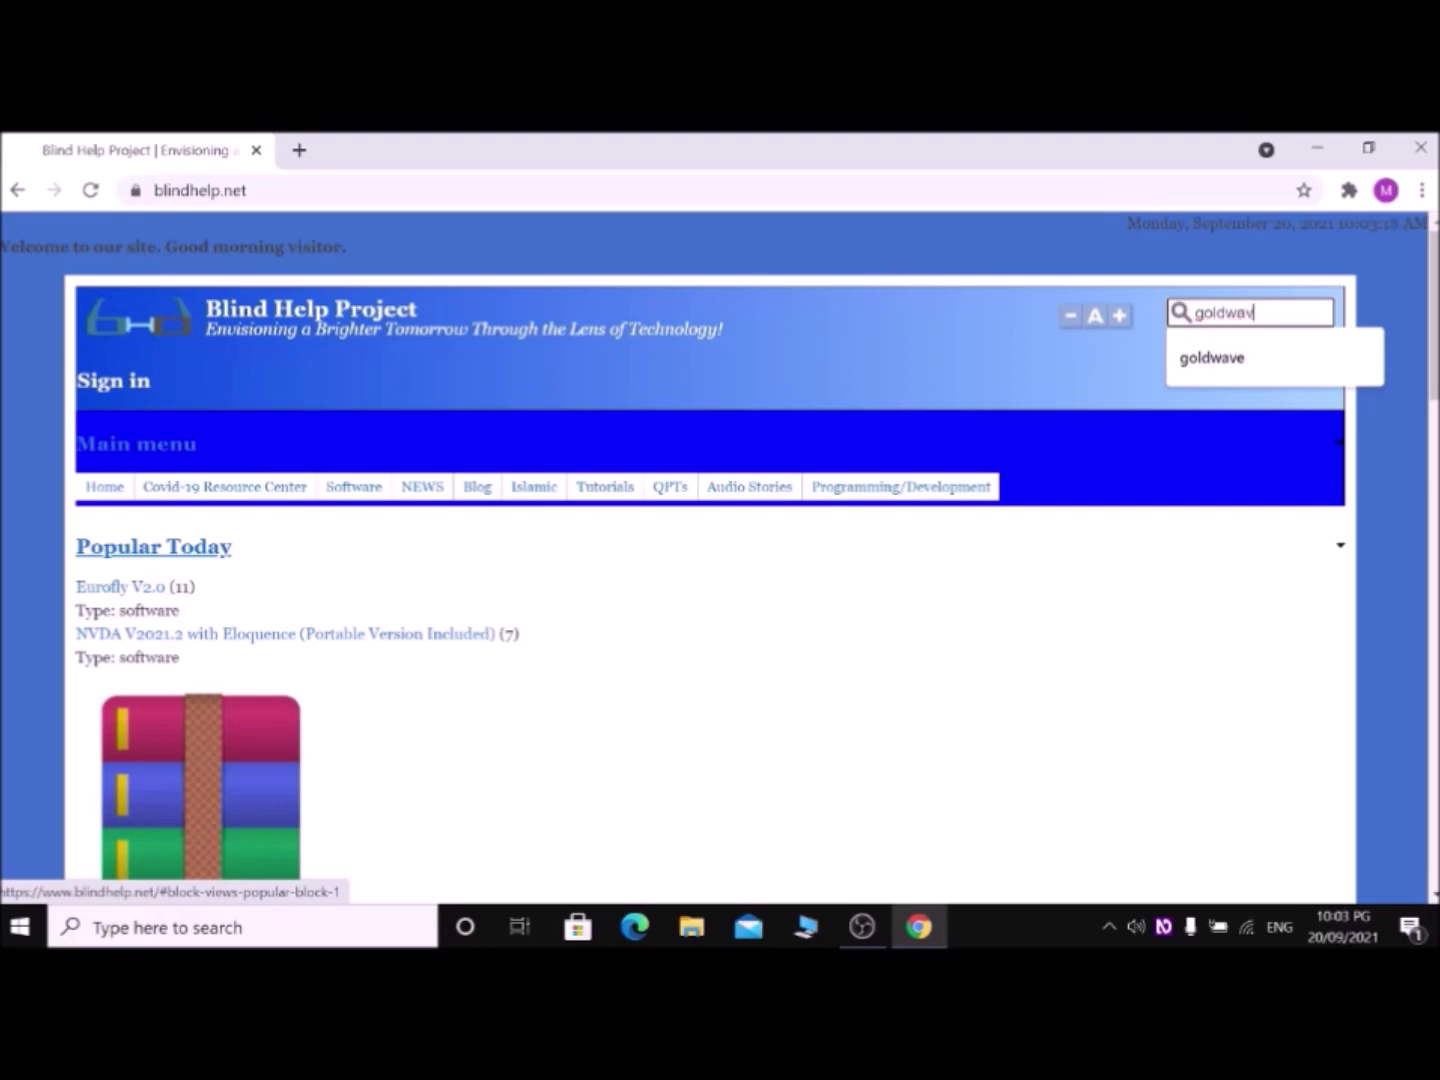
type("e")
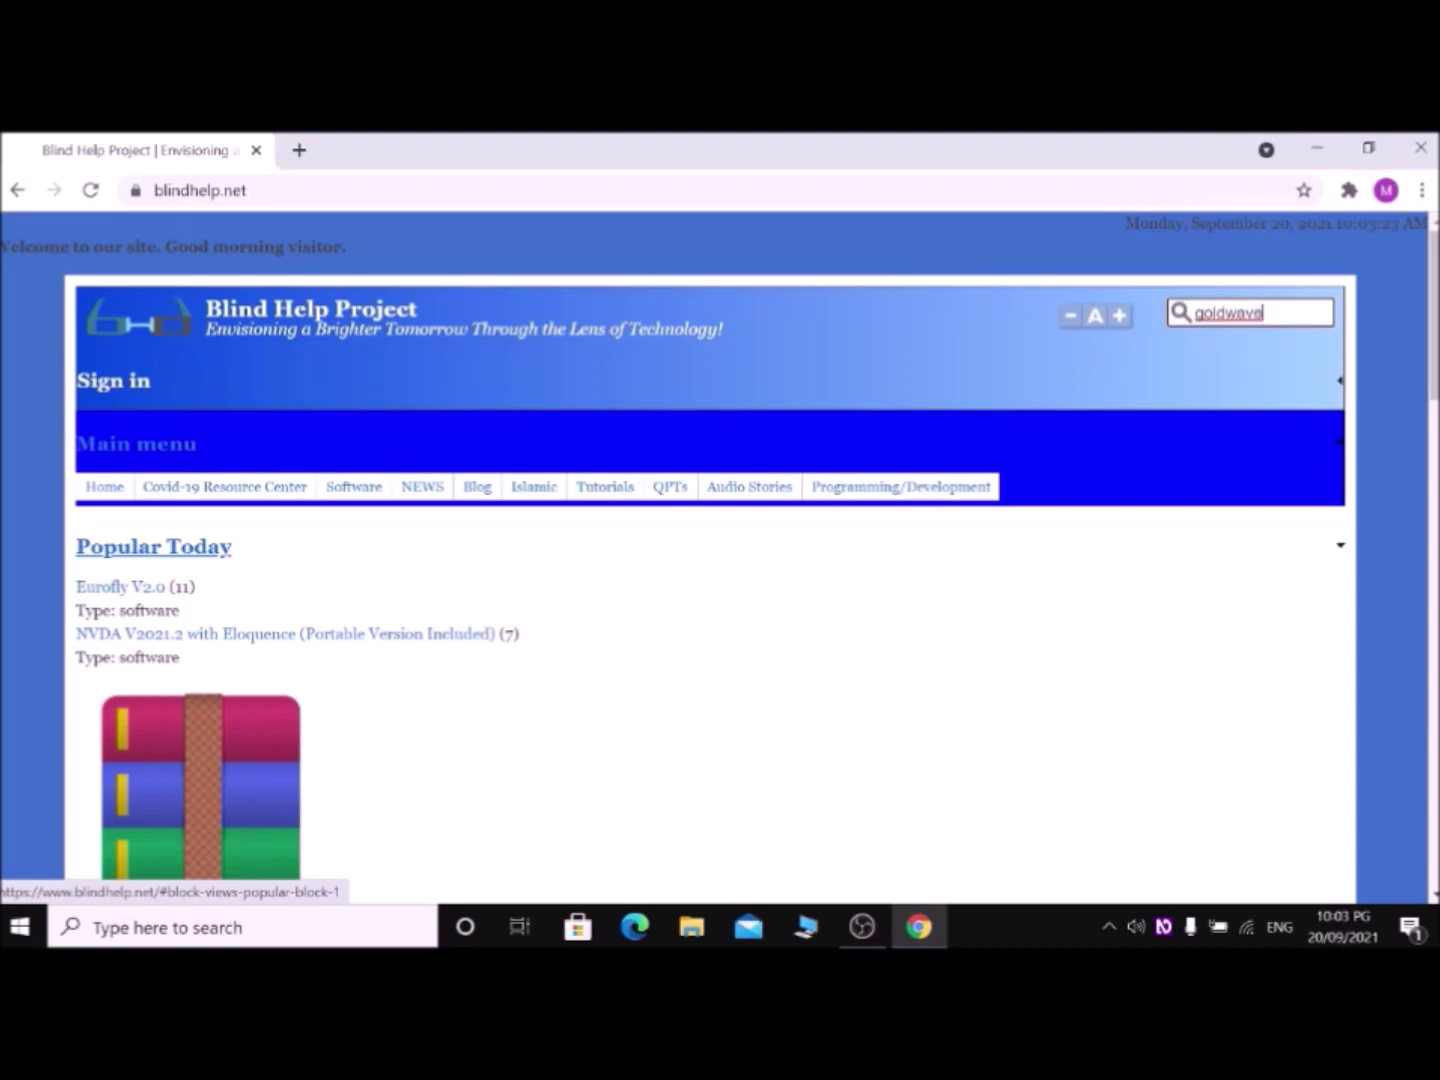
key("Return")
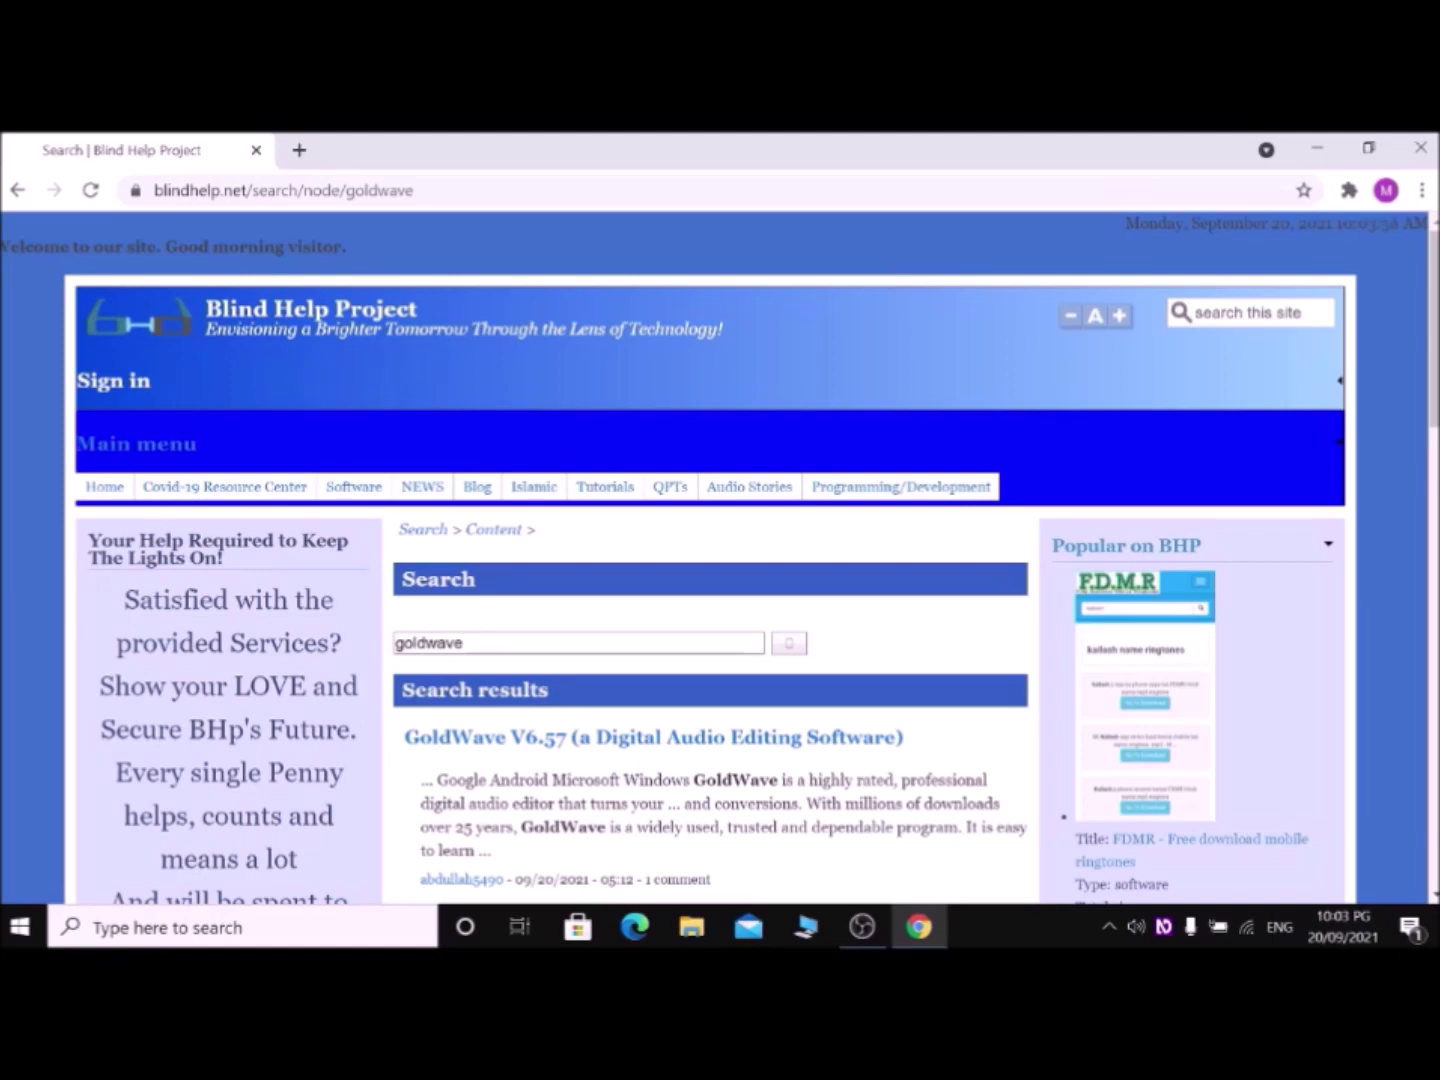
key("Tab")
Step: Open the GoldWave V6.57 page and start the 'Download GoldWave V6.57 X64' link
key("Return")
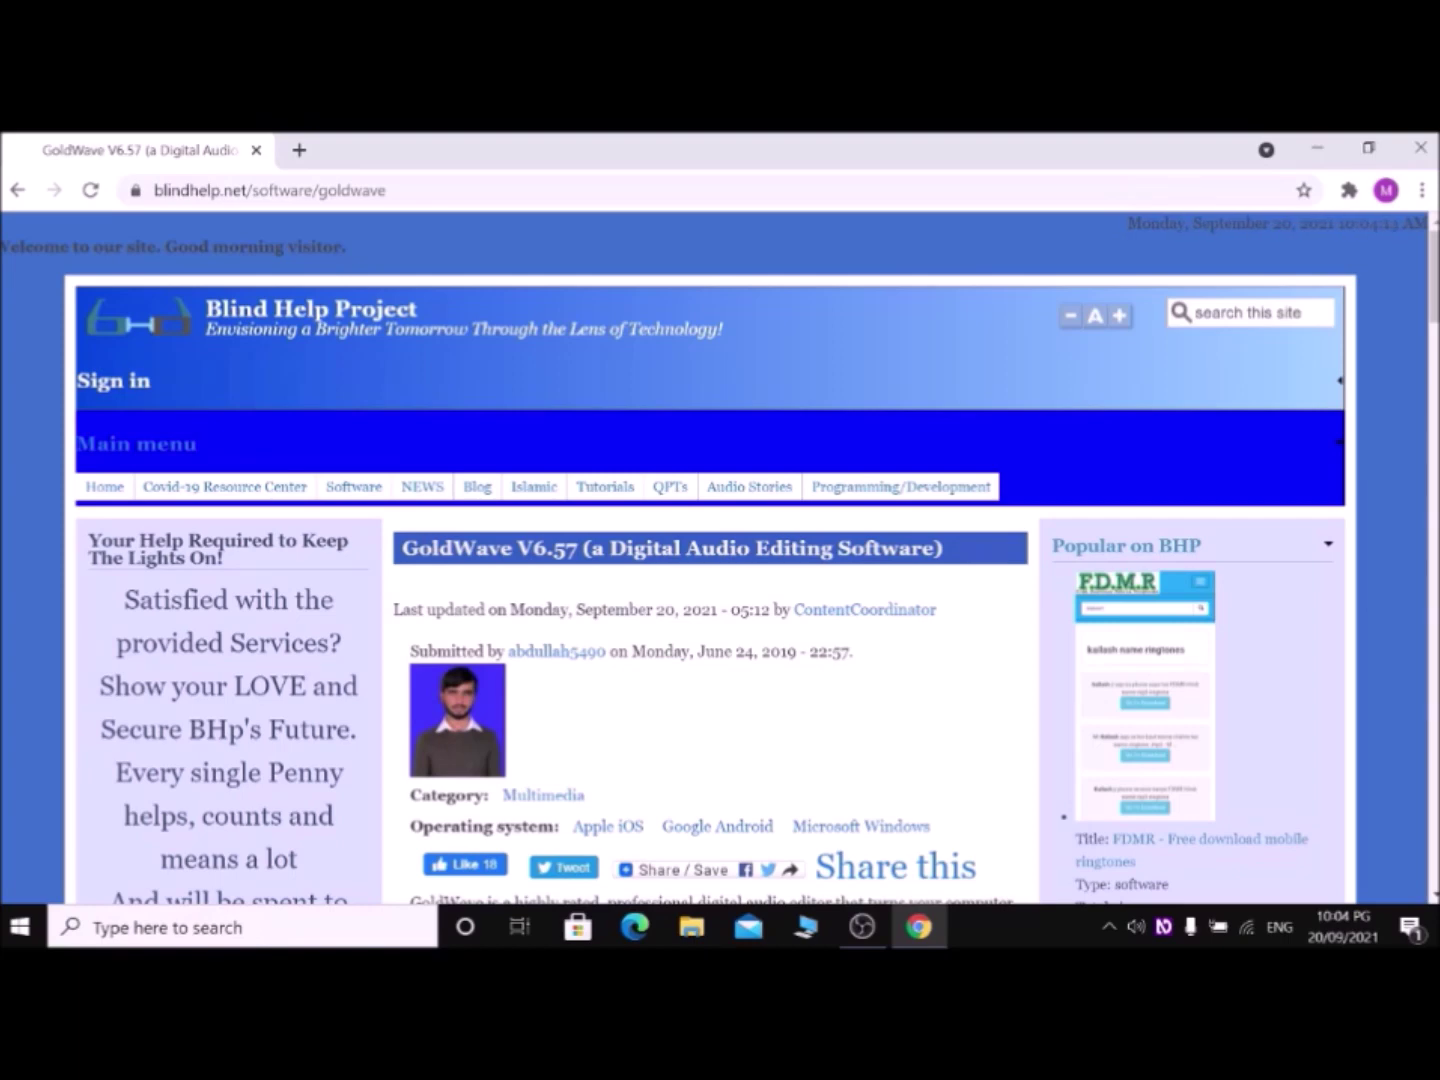
scroll(720, 556, "down", 5)
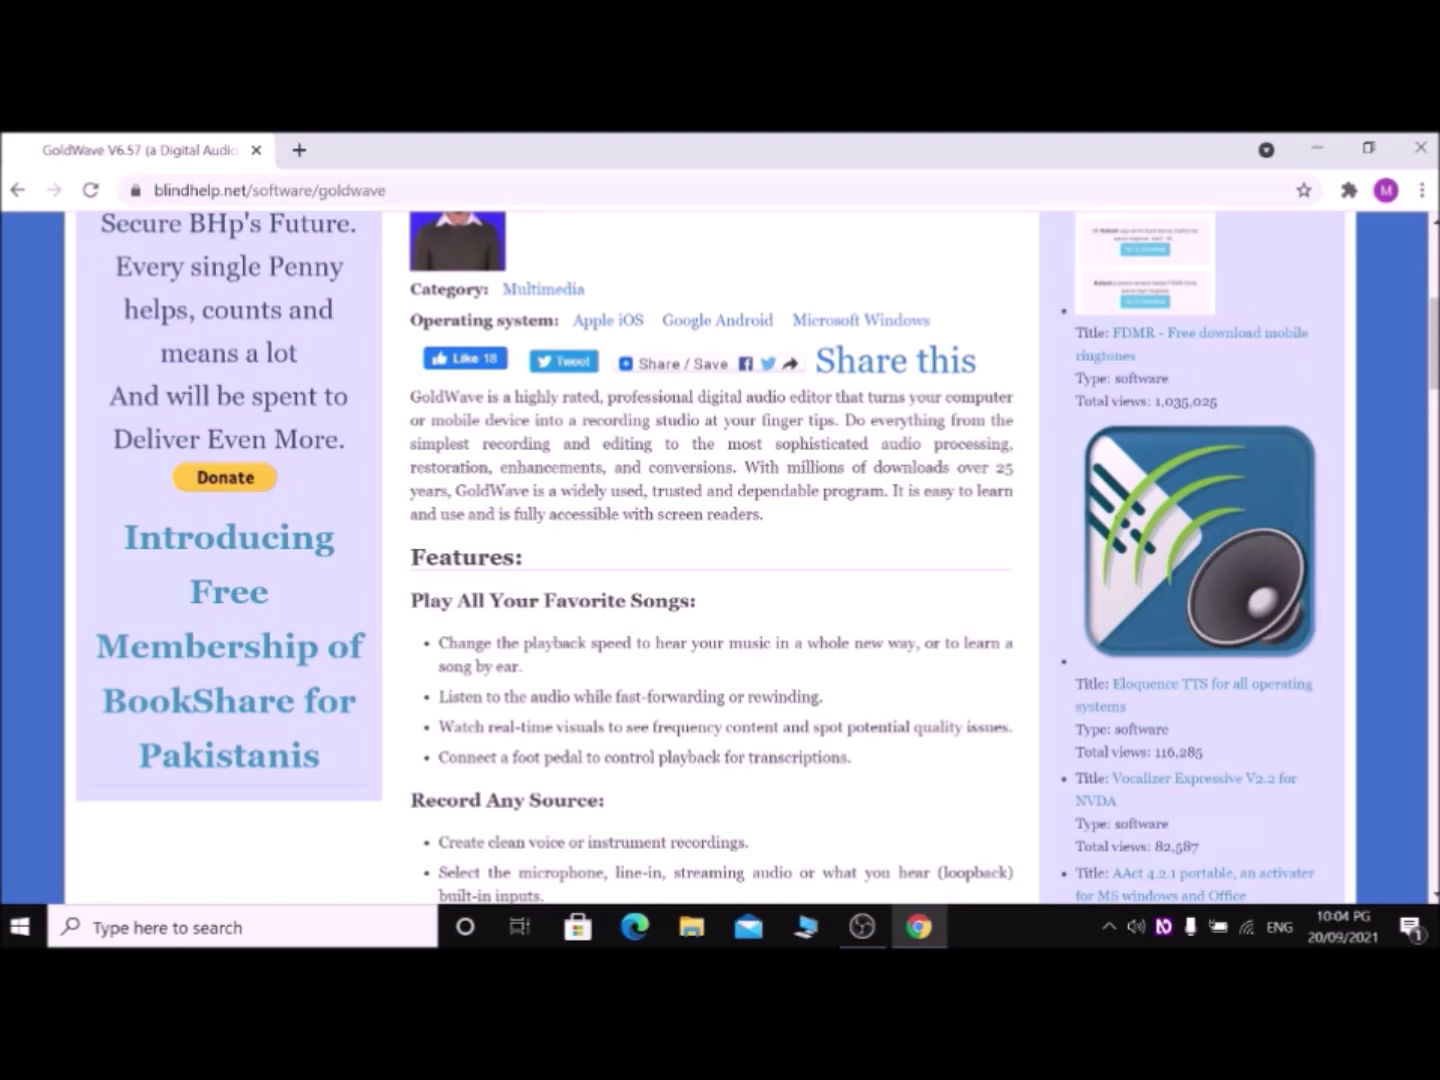
scroll(720, 556, "down", 5)
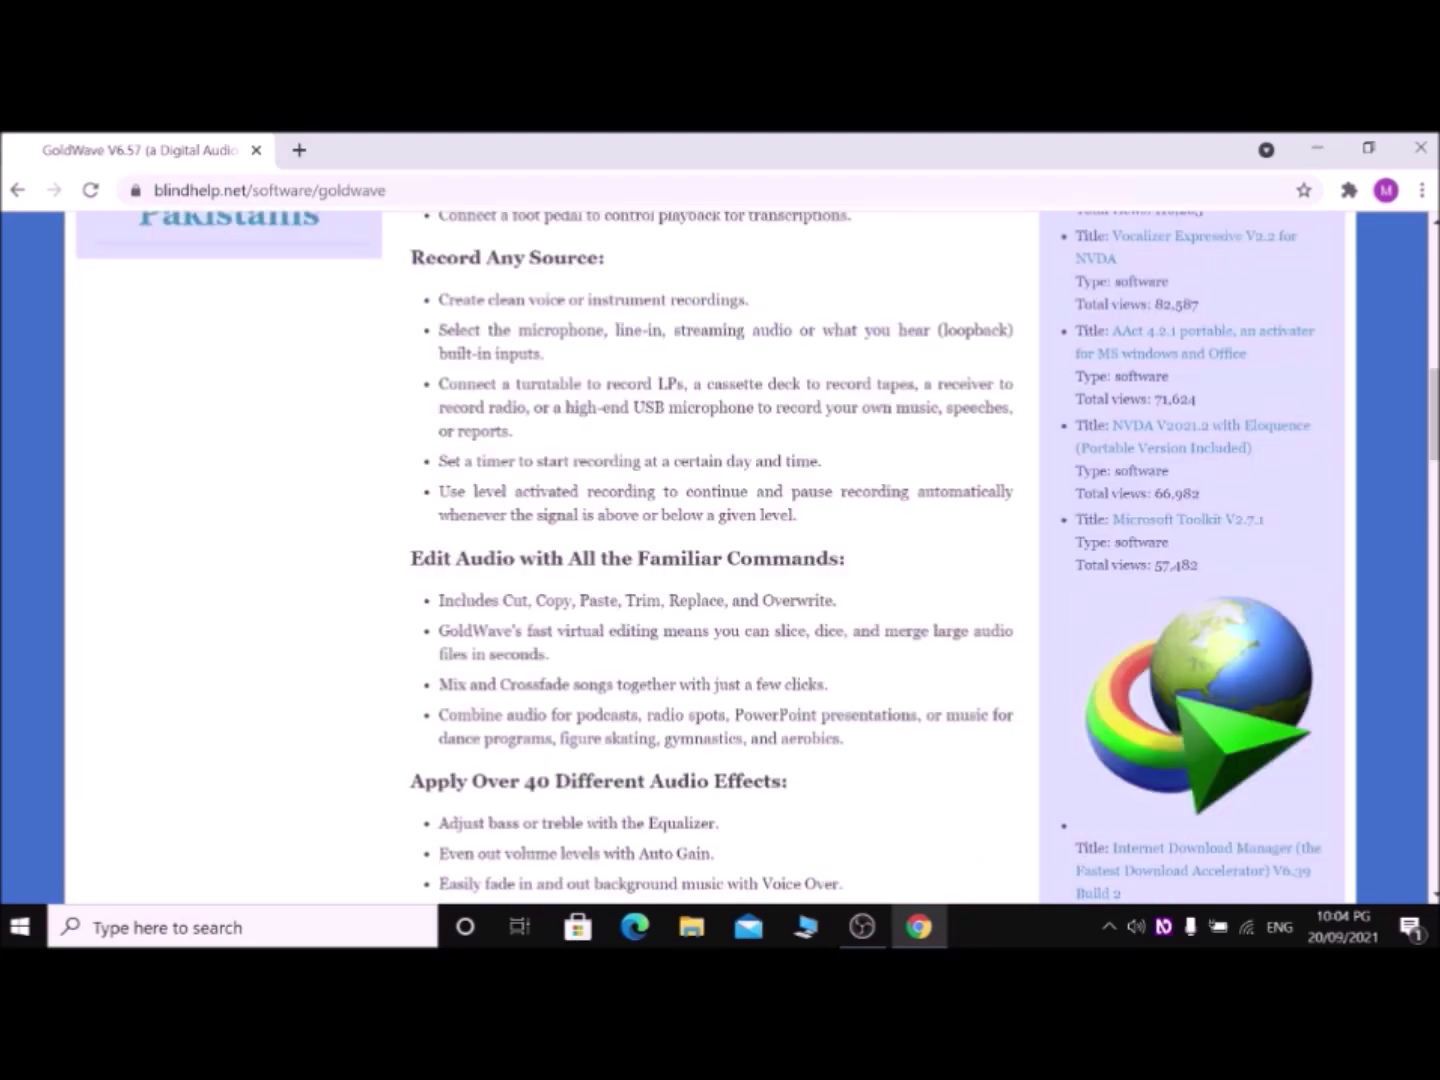
scroll(720, 556, "down", 5)
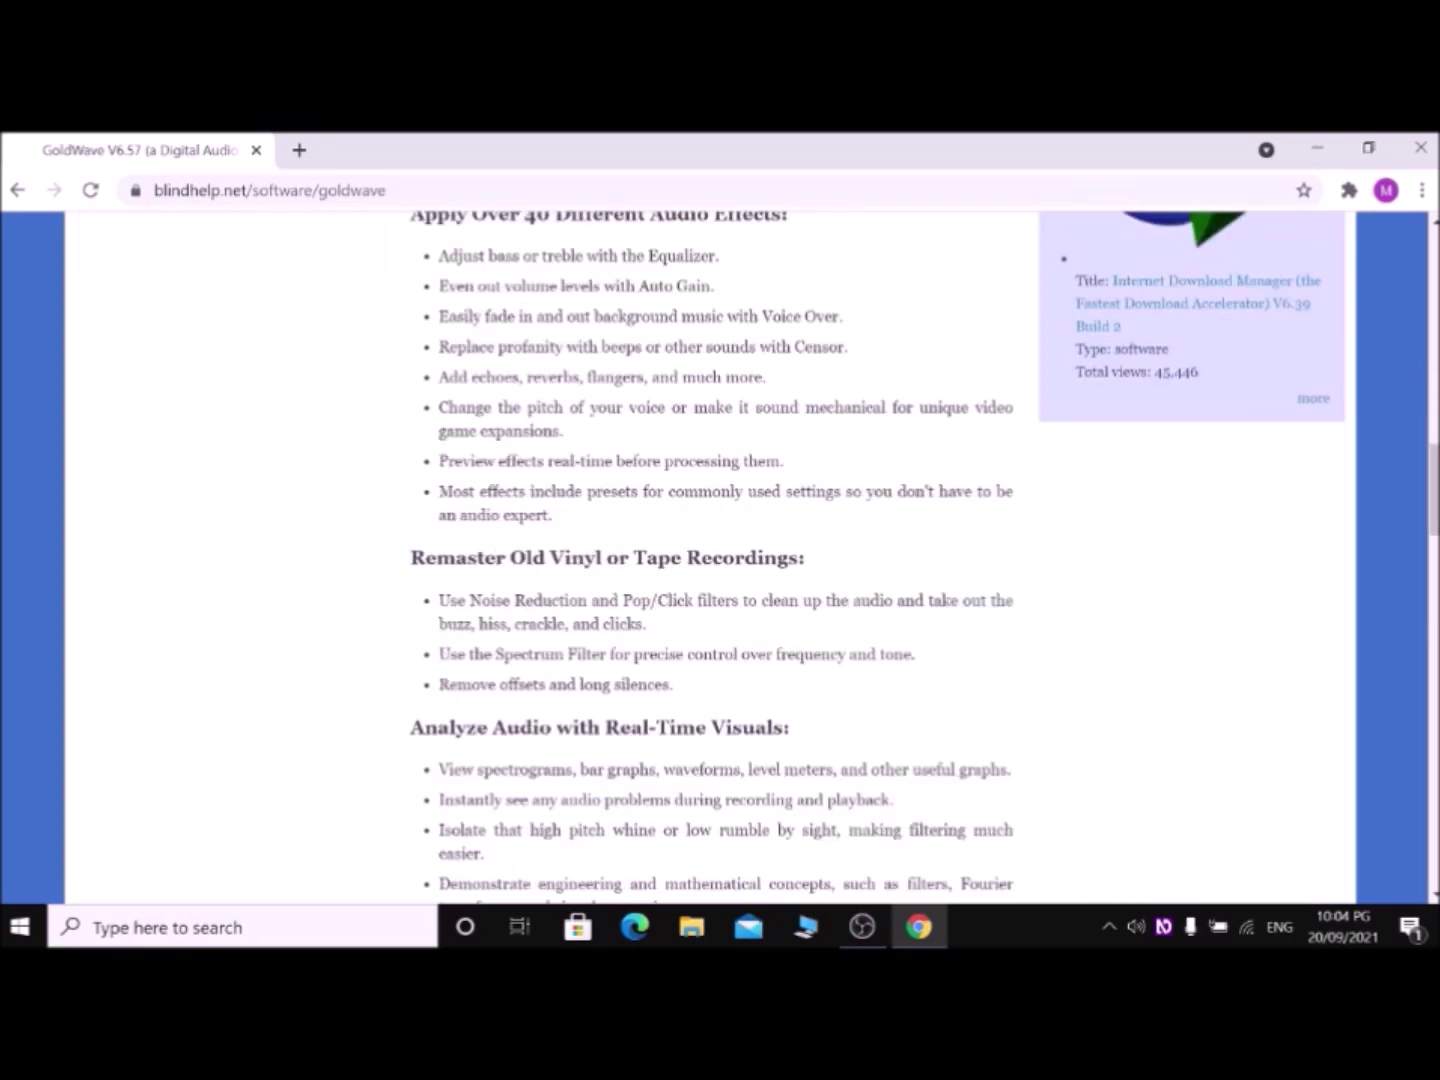
scroll(721, 556, "down", 4)
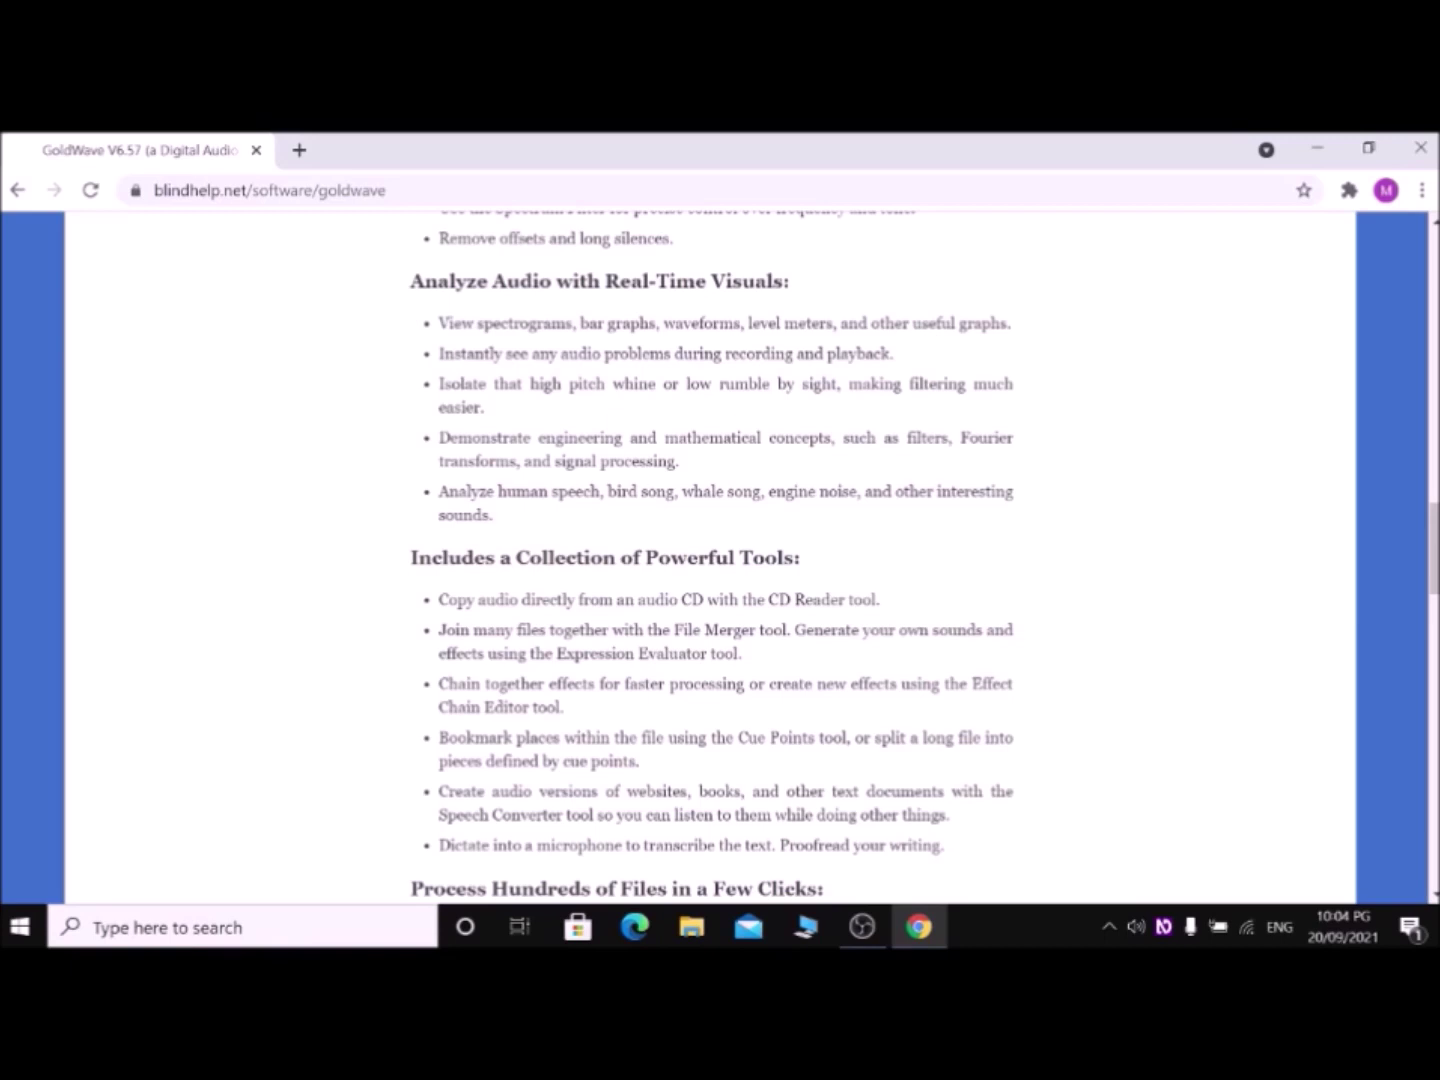
scroll(721, 556, "down", 6)
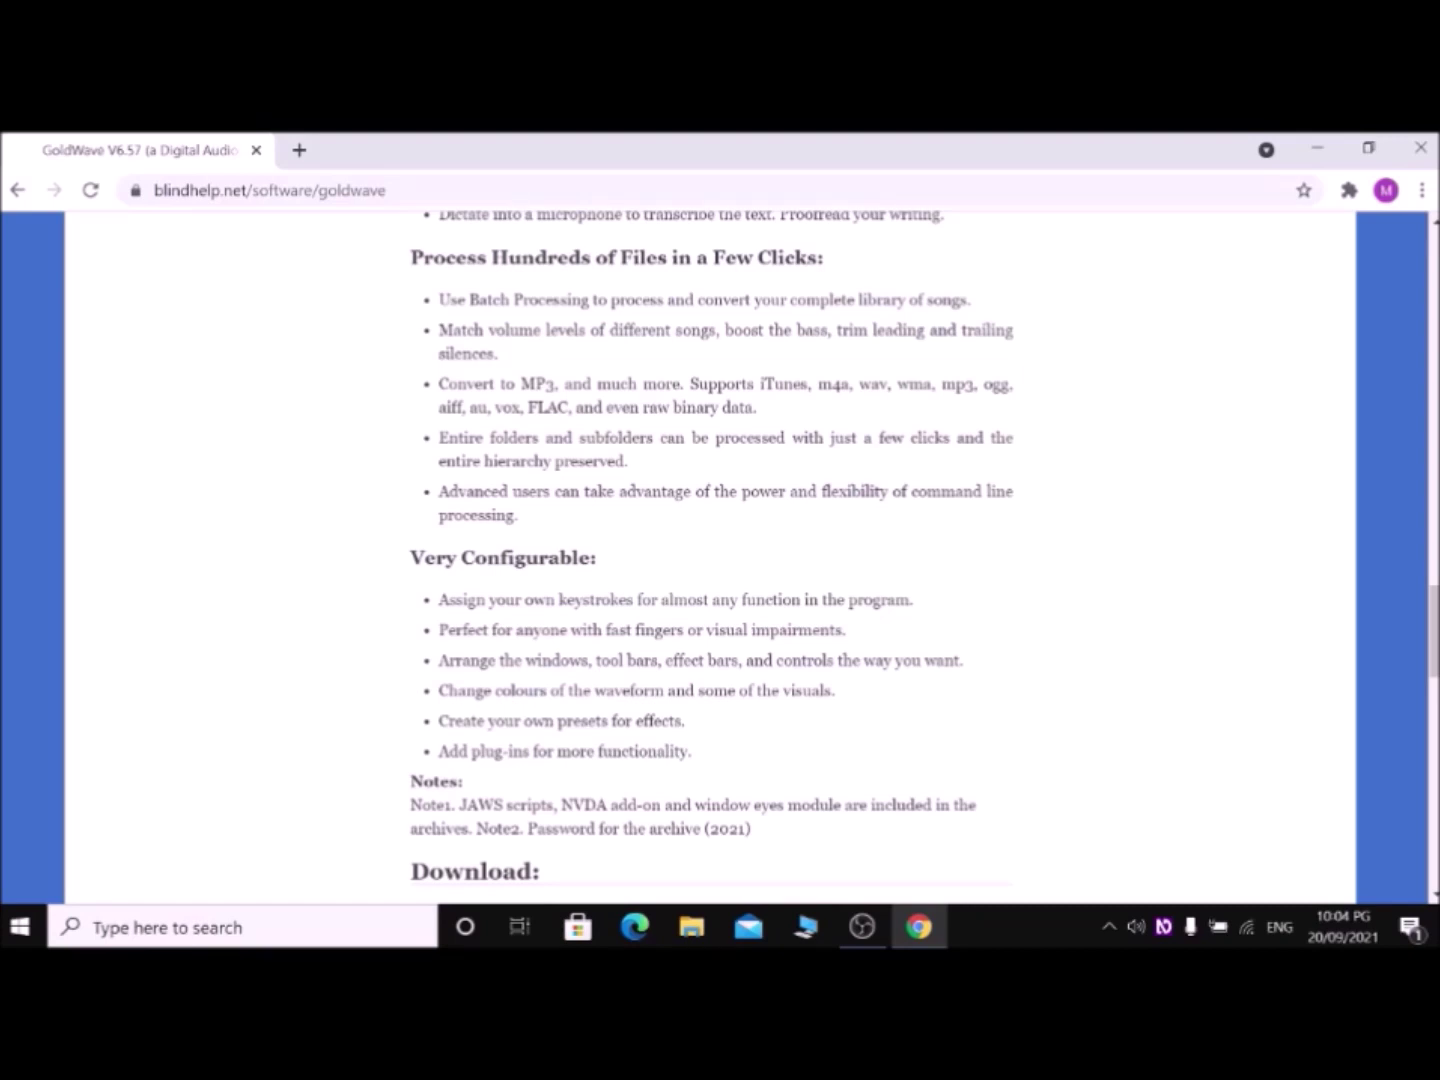
scroll(710, 560, "down", 3)
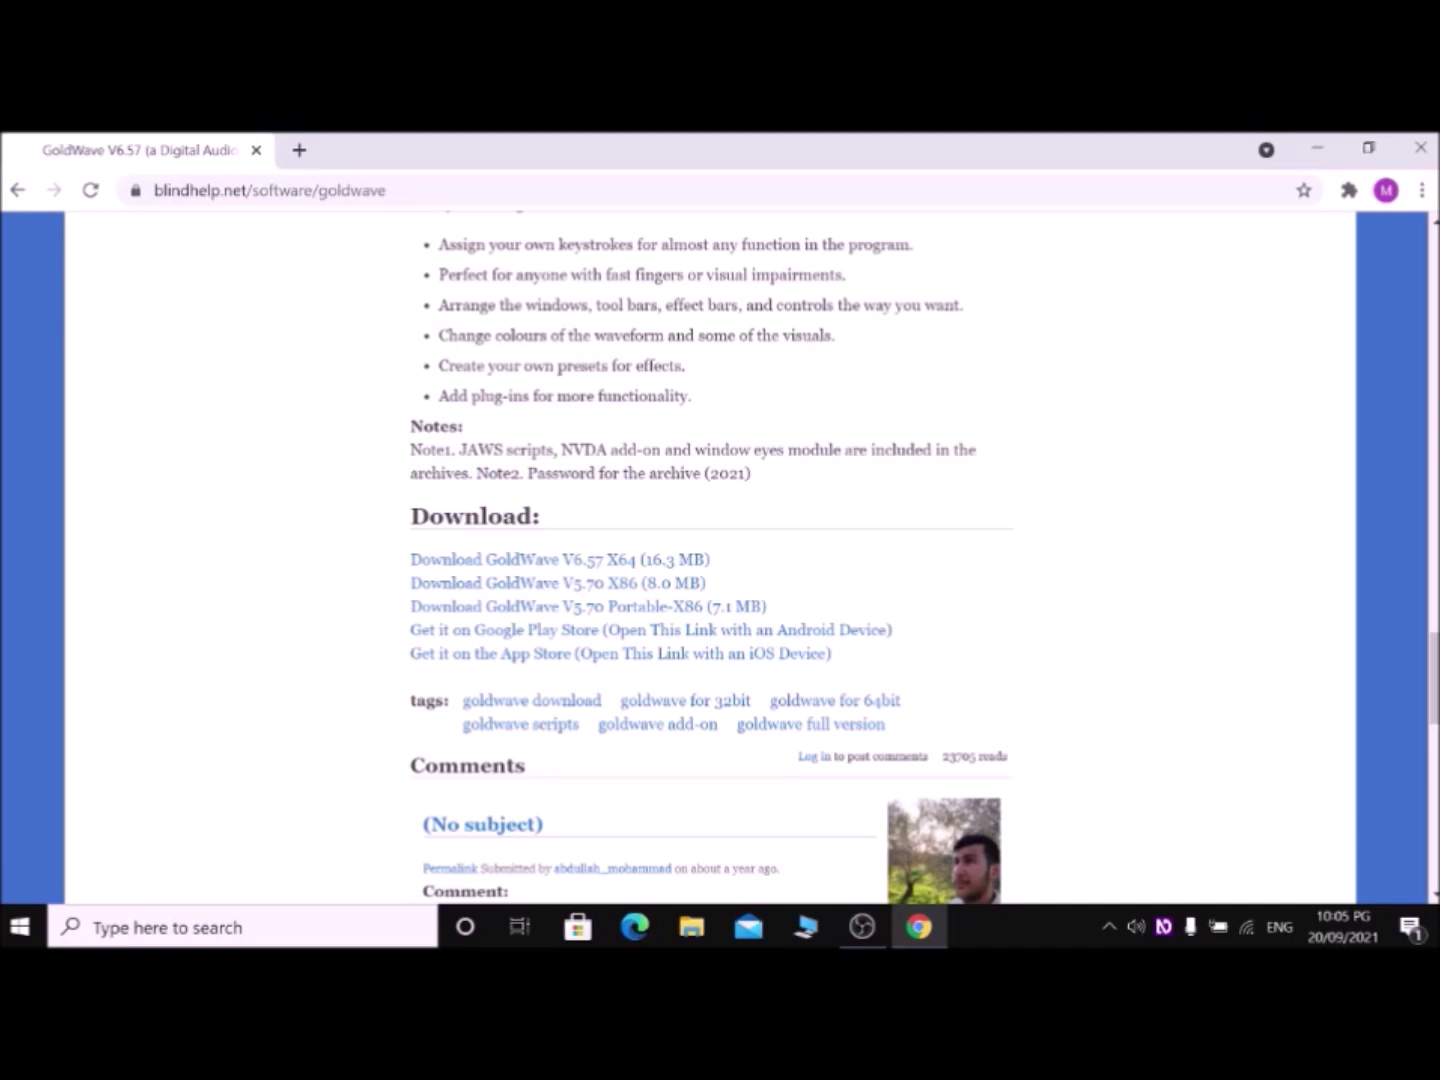
key("Return")
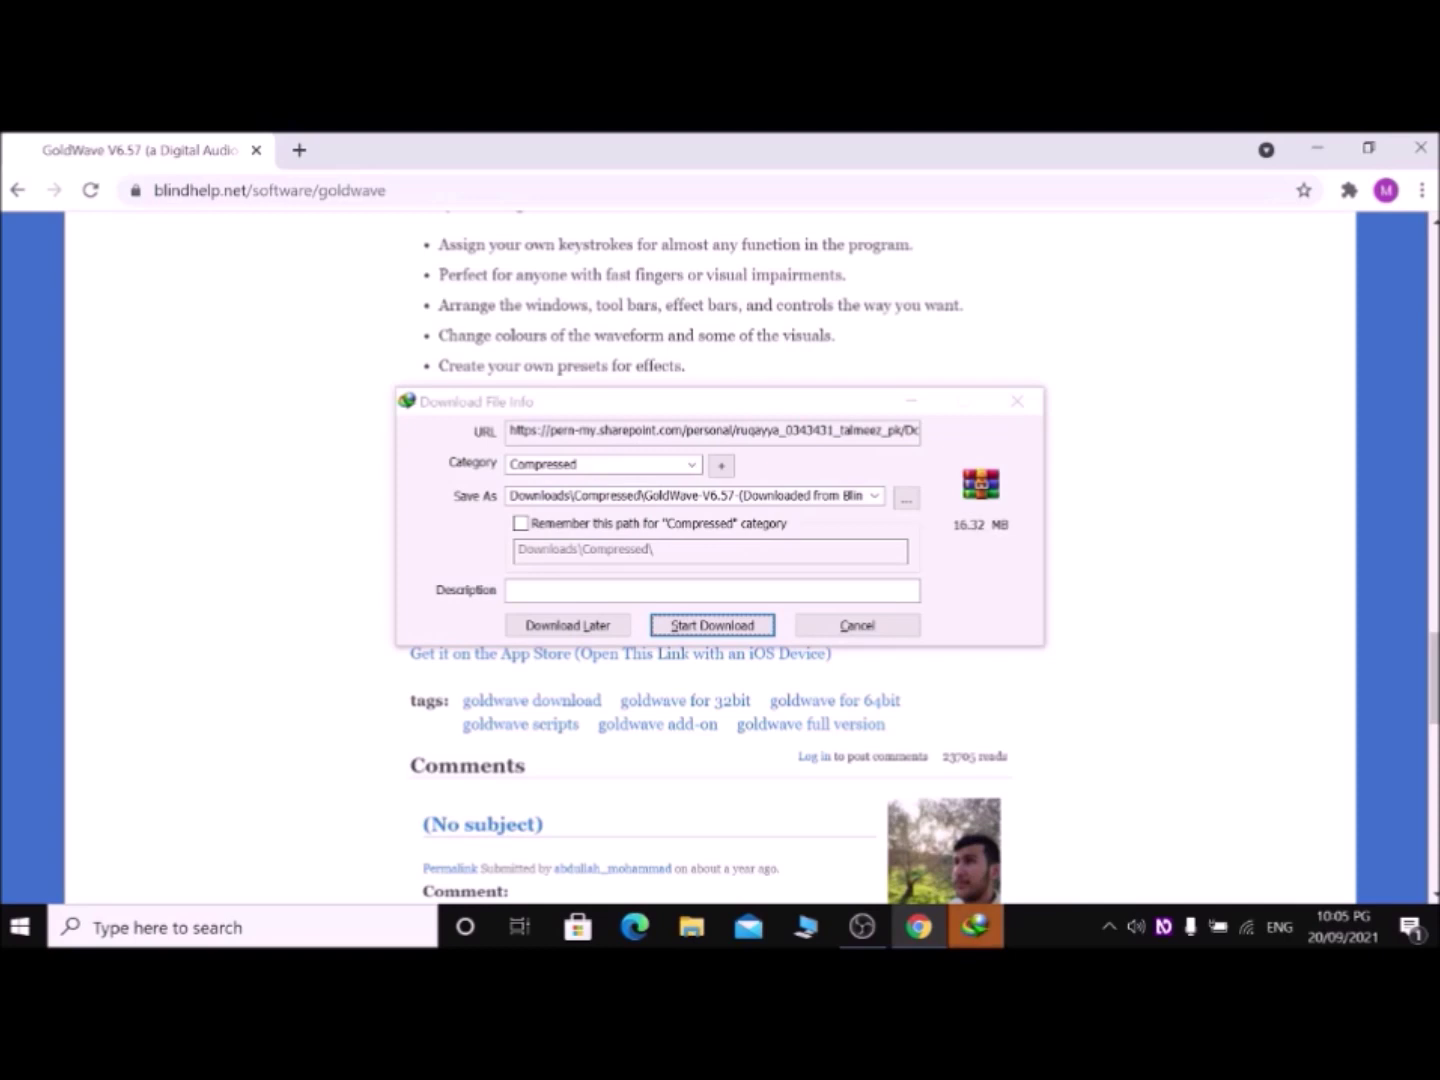
Step: Start the 16.32 MB GoldWave download into Downloads\Compressed in IDM
key("Return")
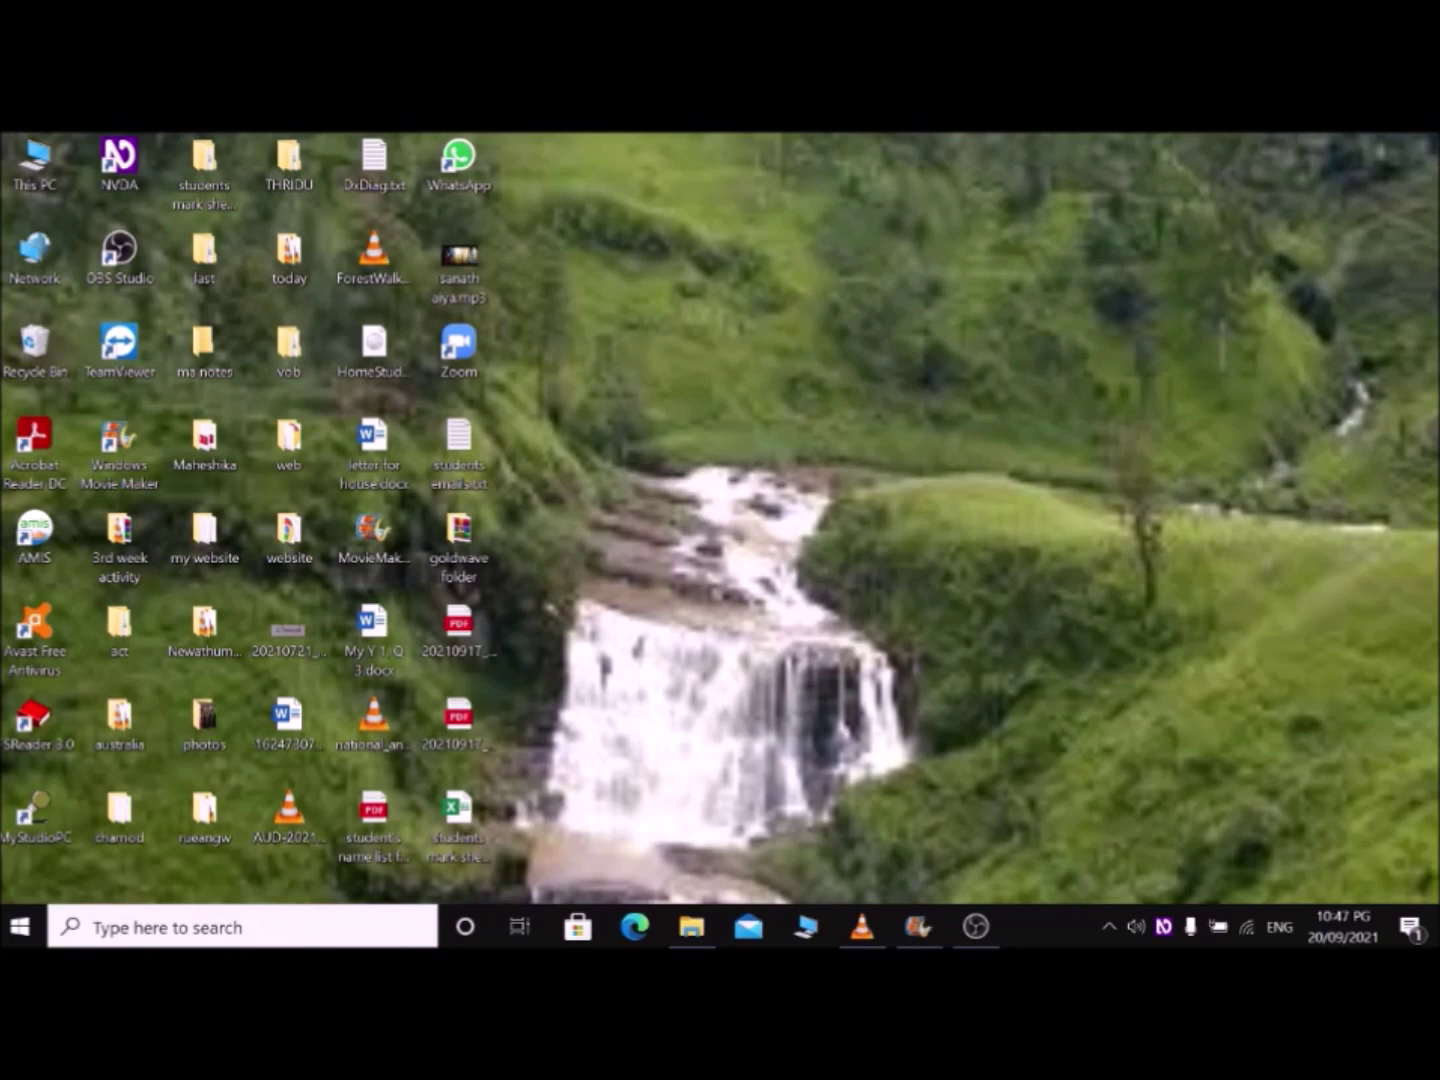
Step: Open This PC through a Start menu search for 'th'
key("super")
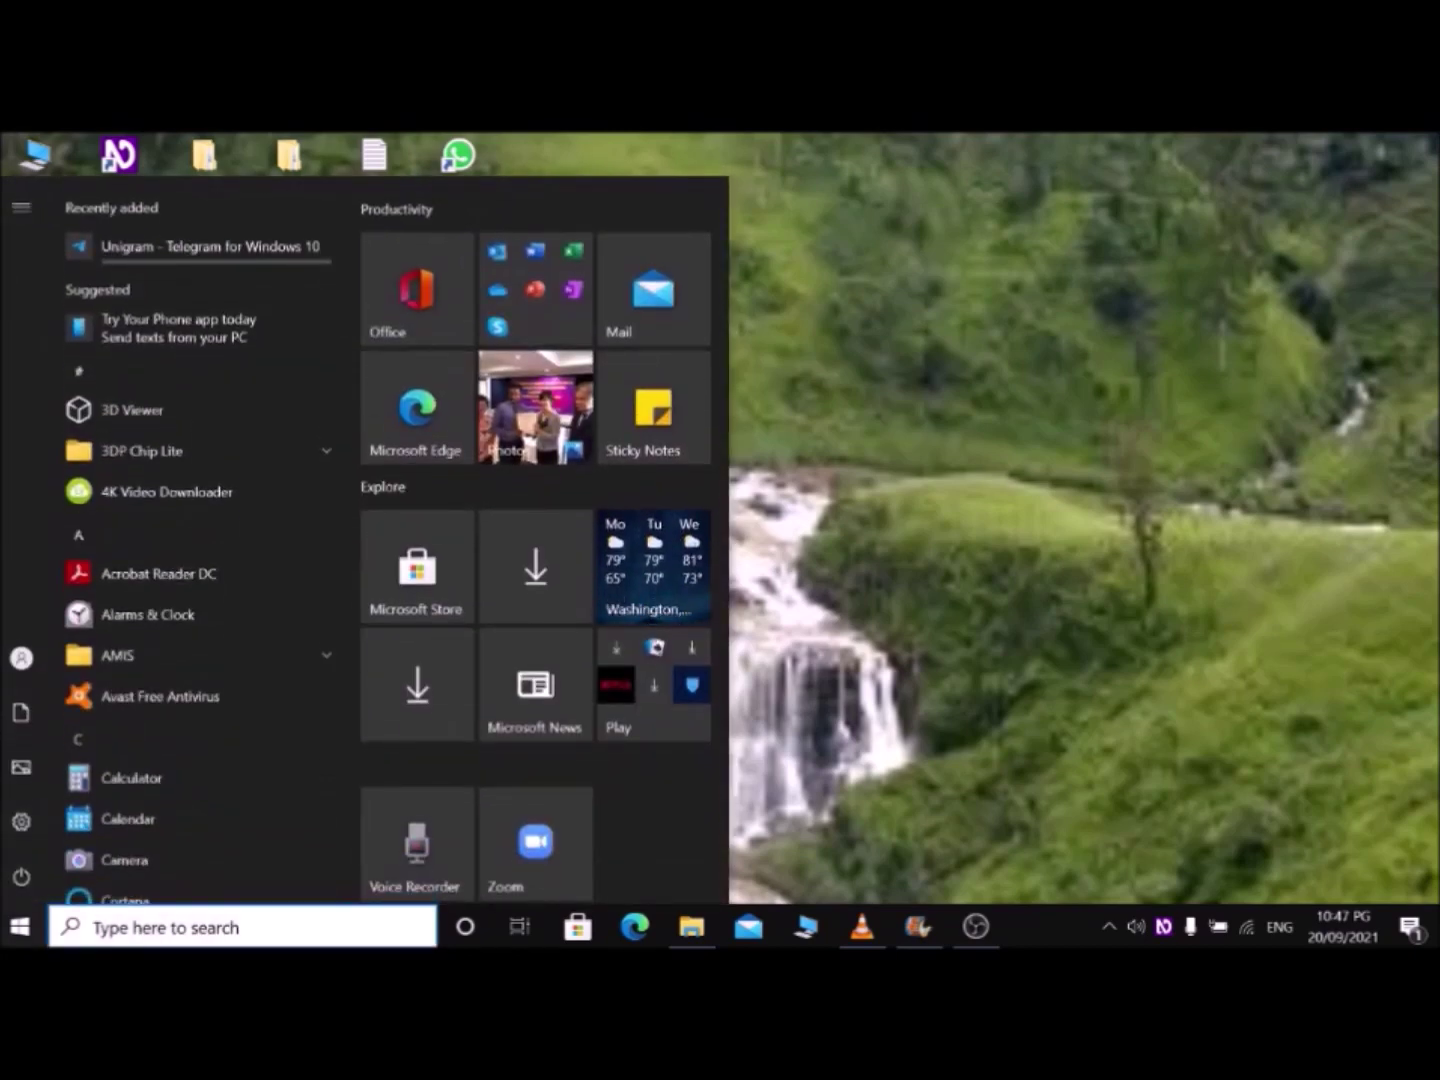
type("th")
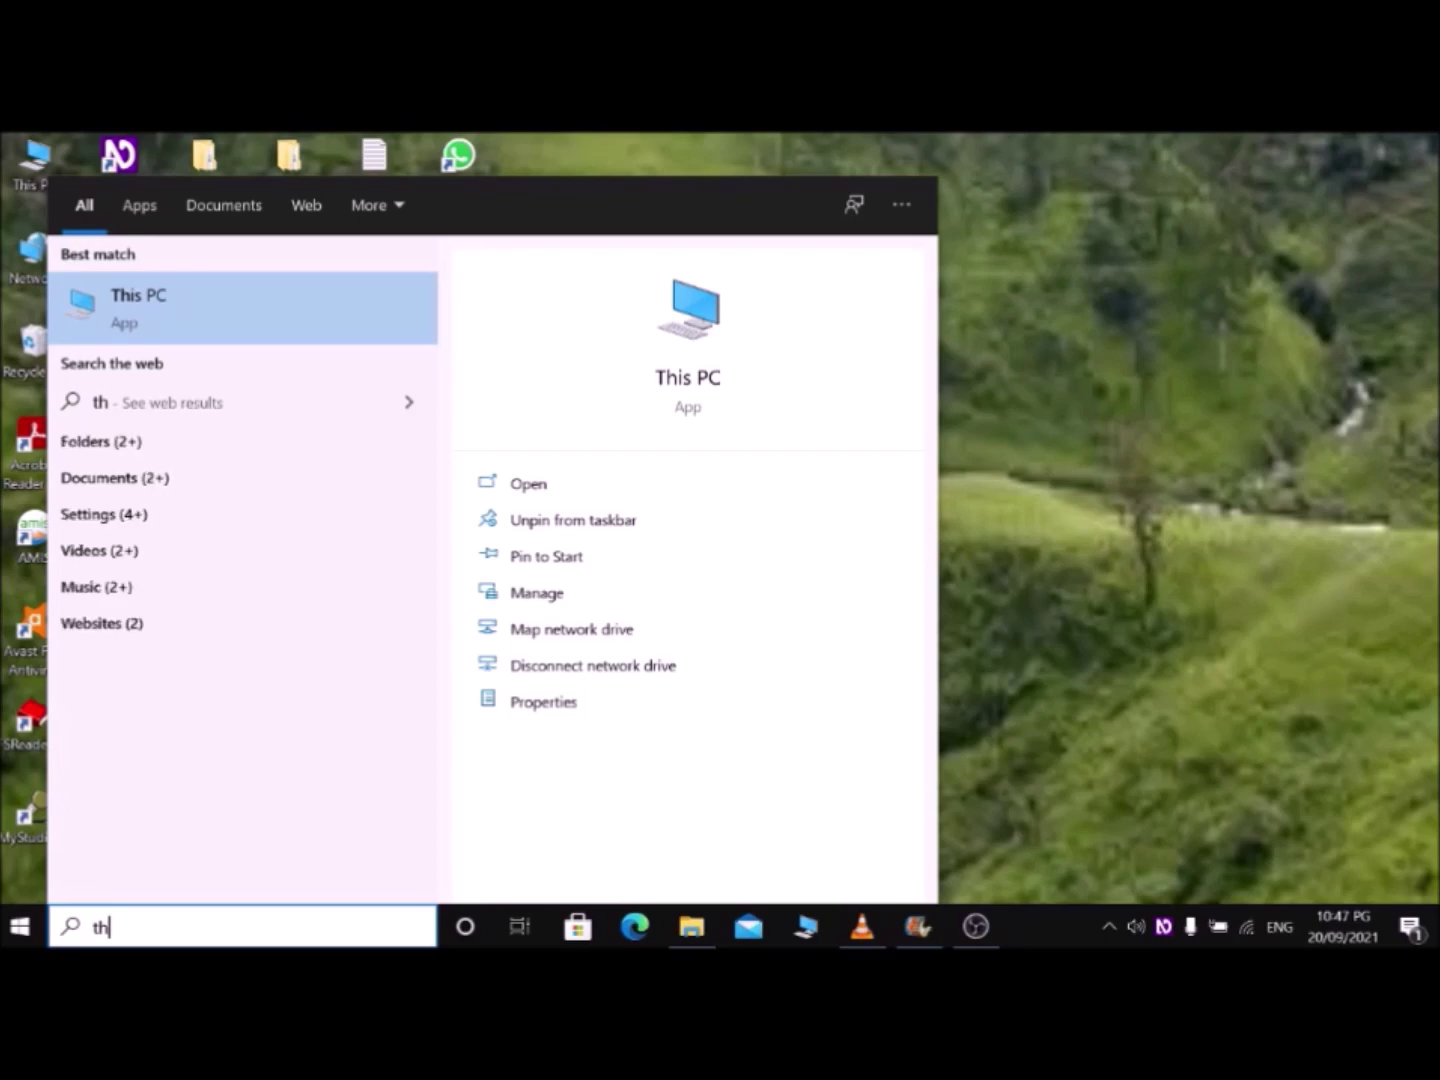
key("Return")
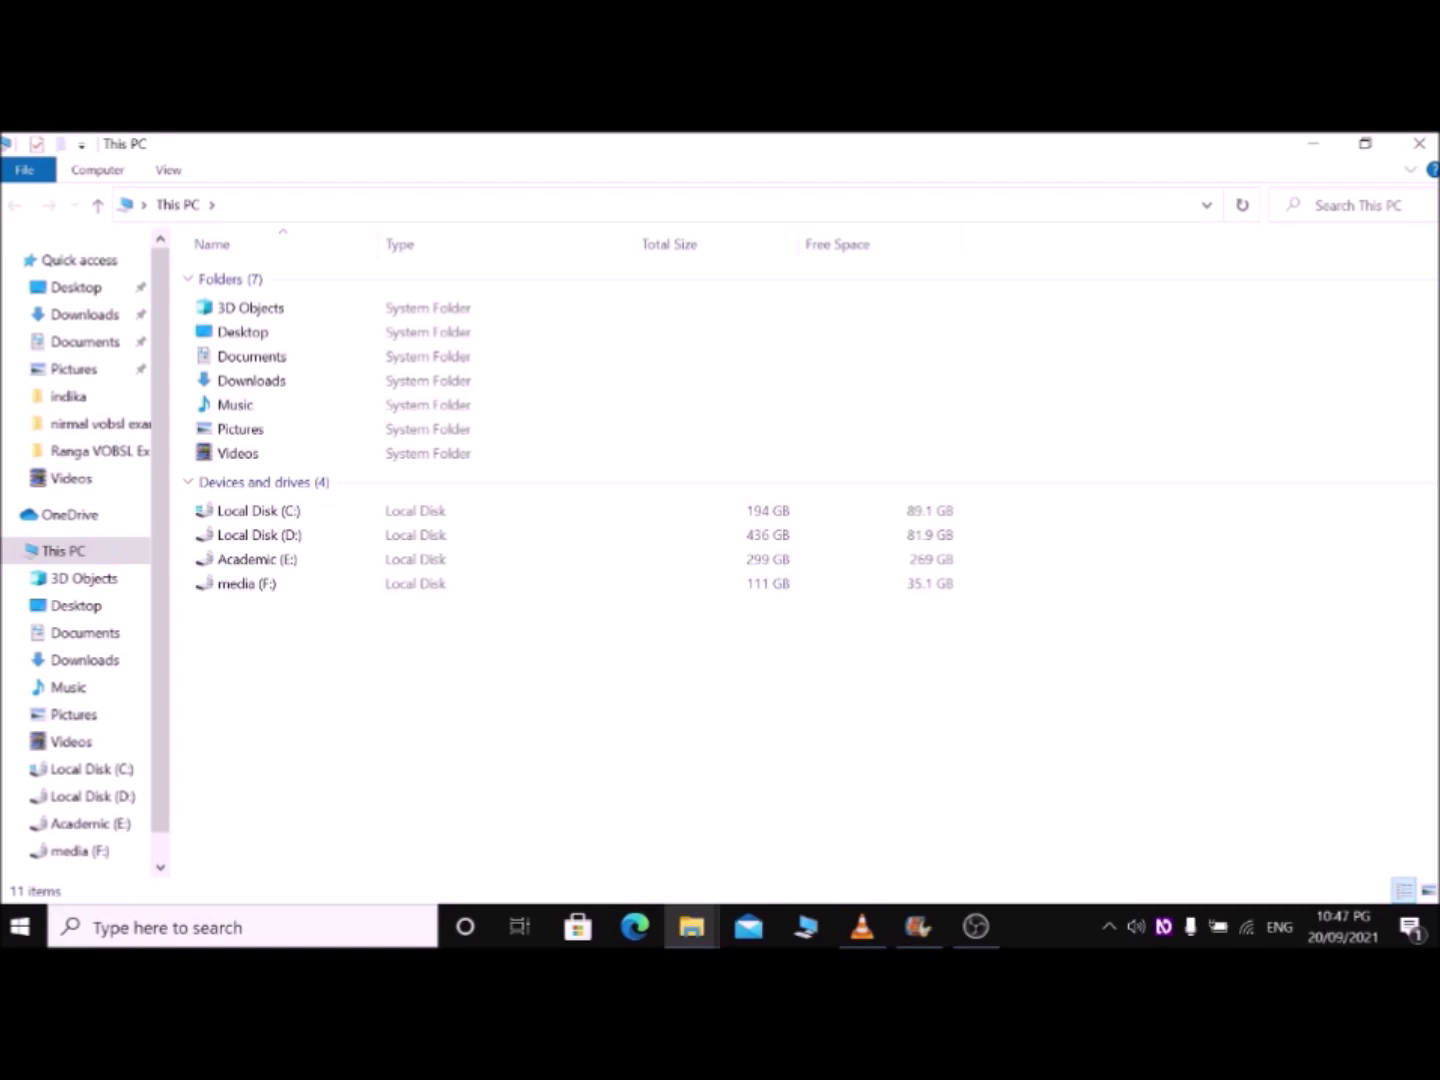
Step: Open the Downloads folder and select the GoldWave V6.57 archive
left_click(243, 331)
left_click(251, 356)
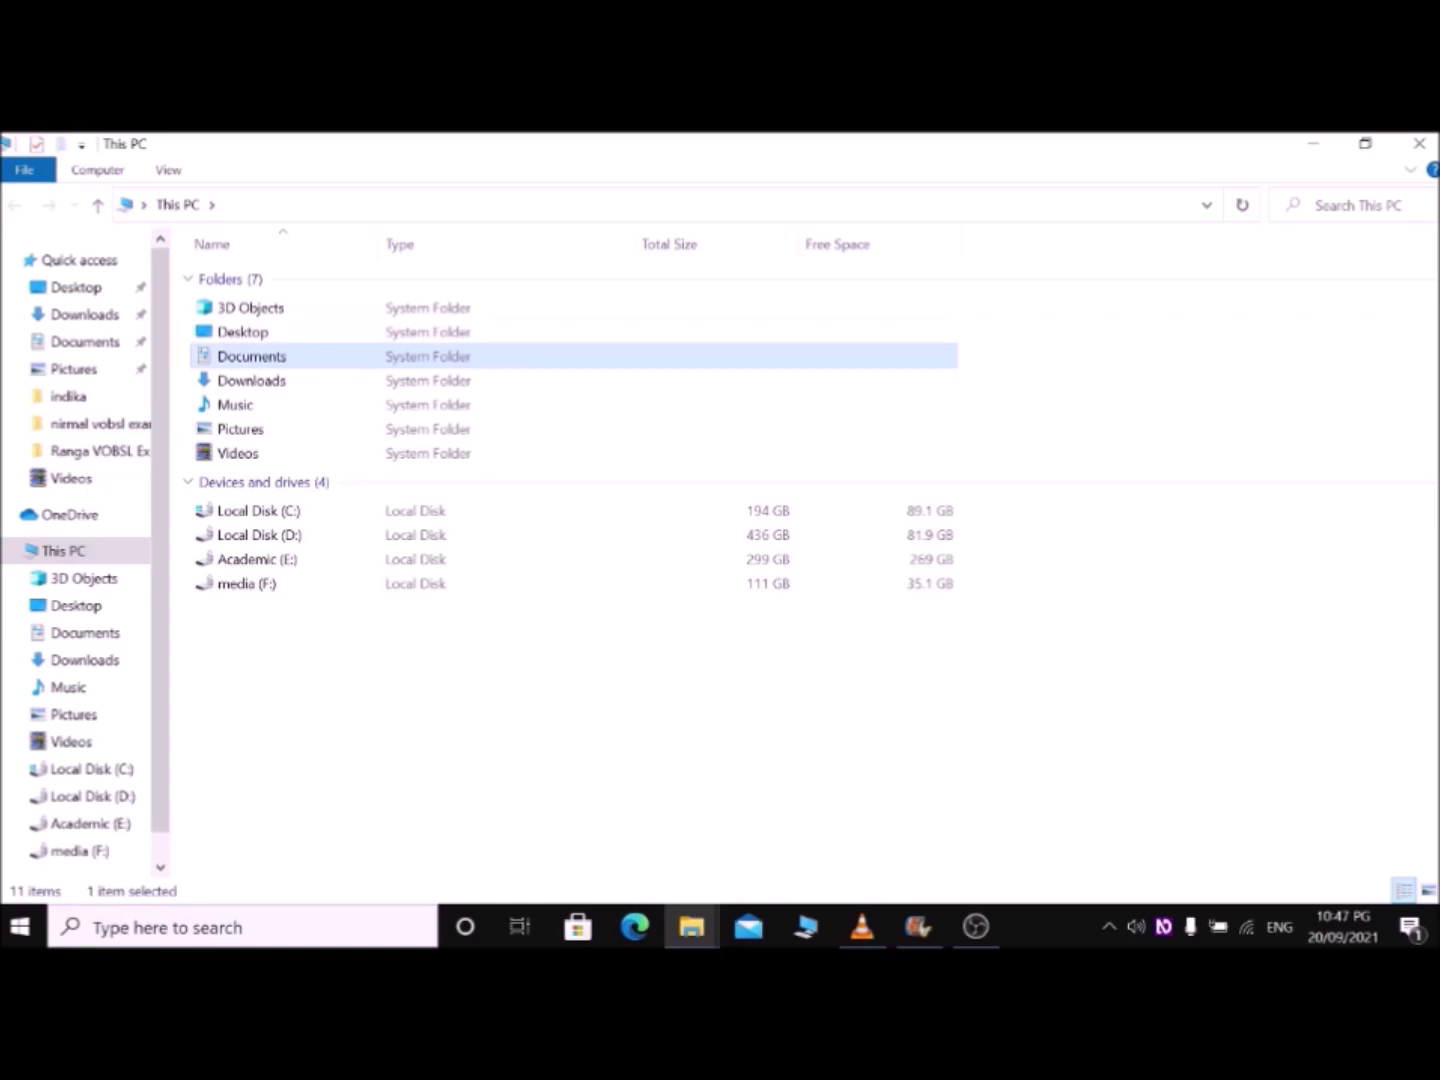
left_click(250, 381)
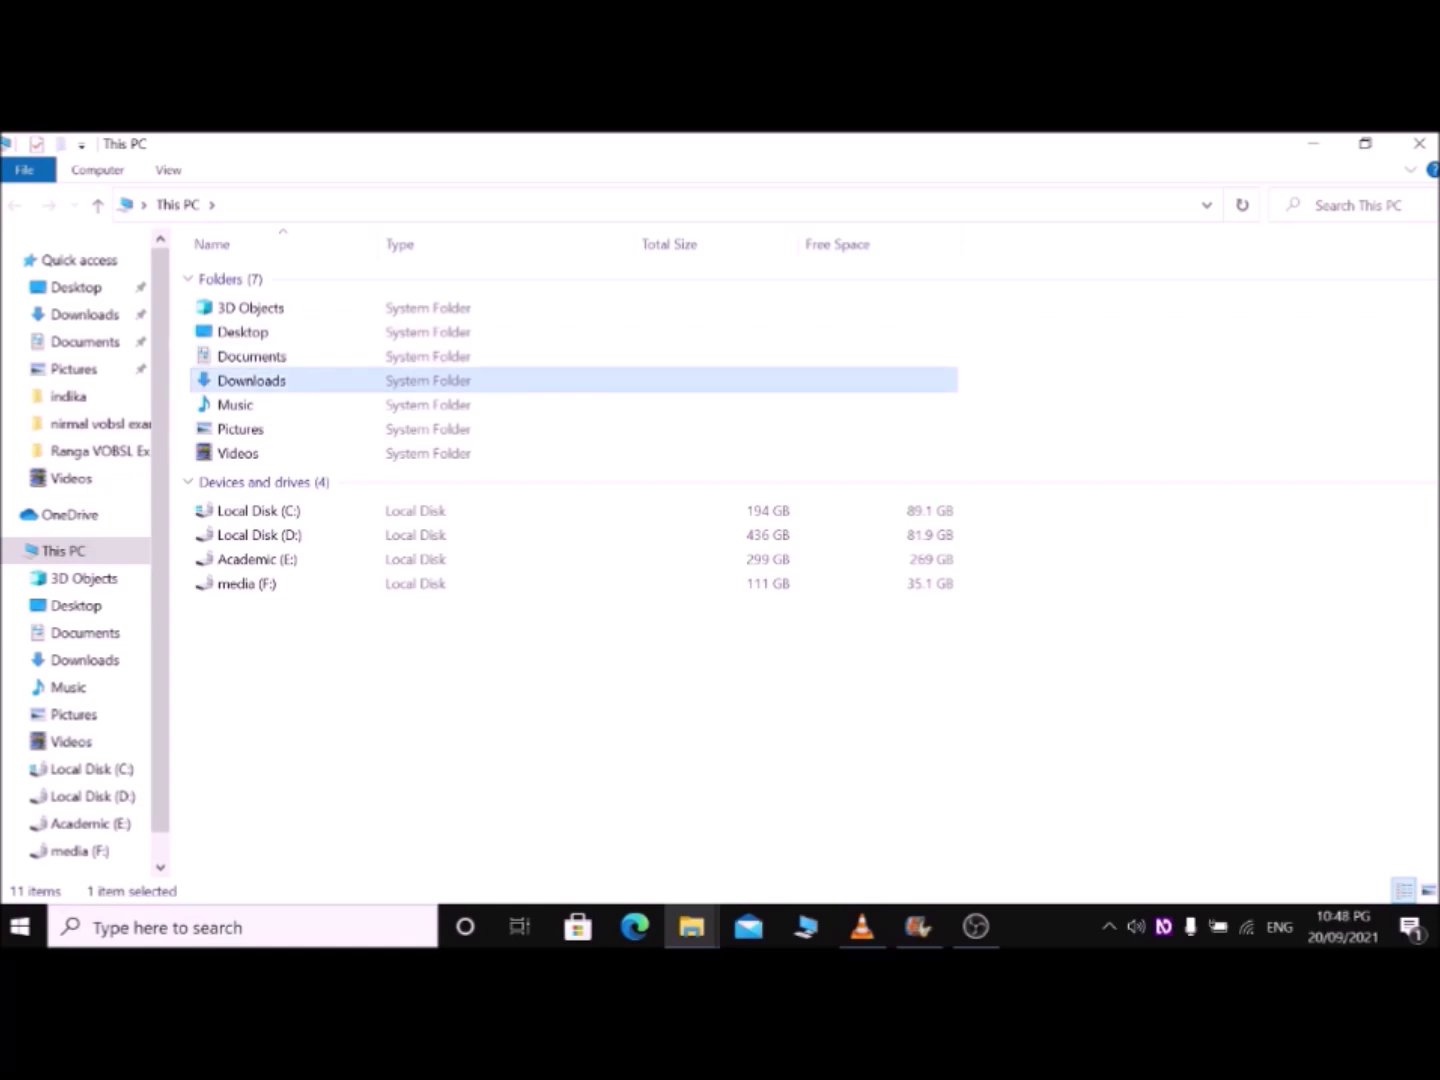
key("Return")
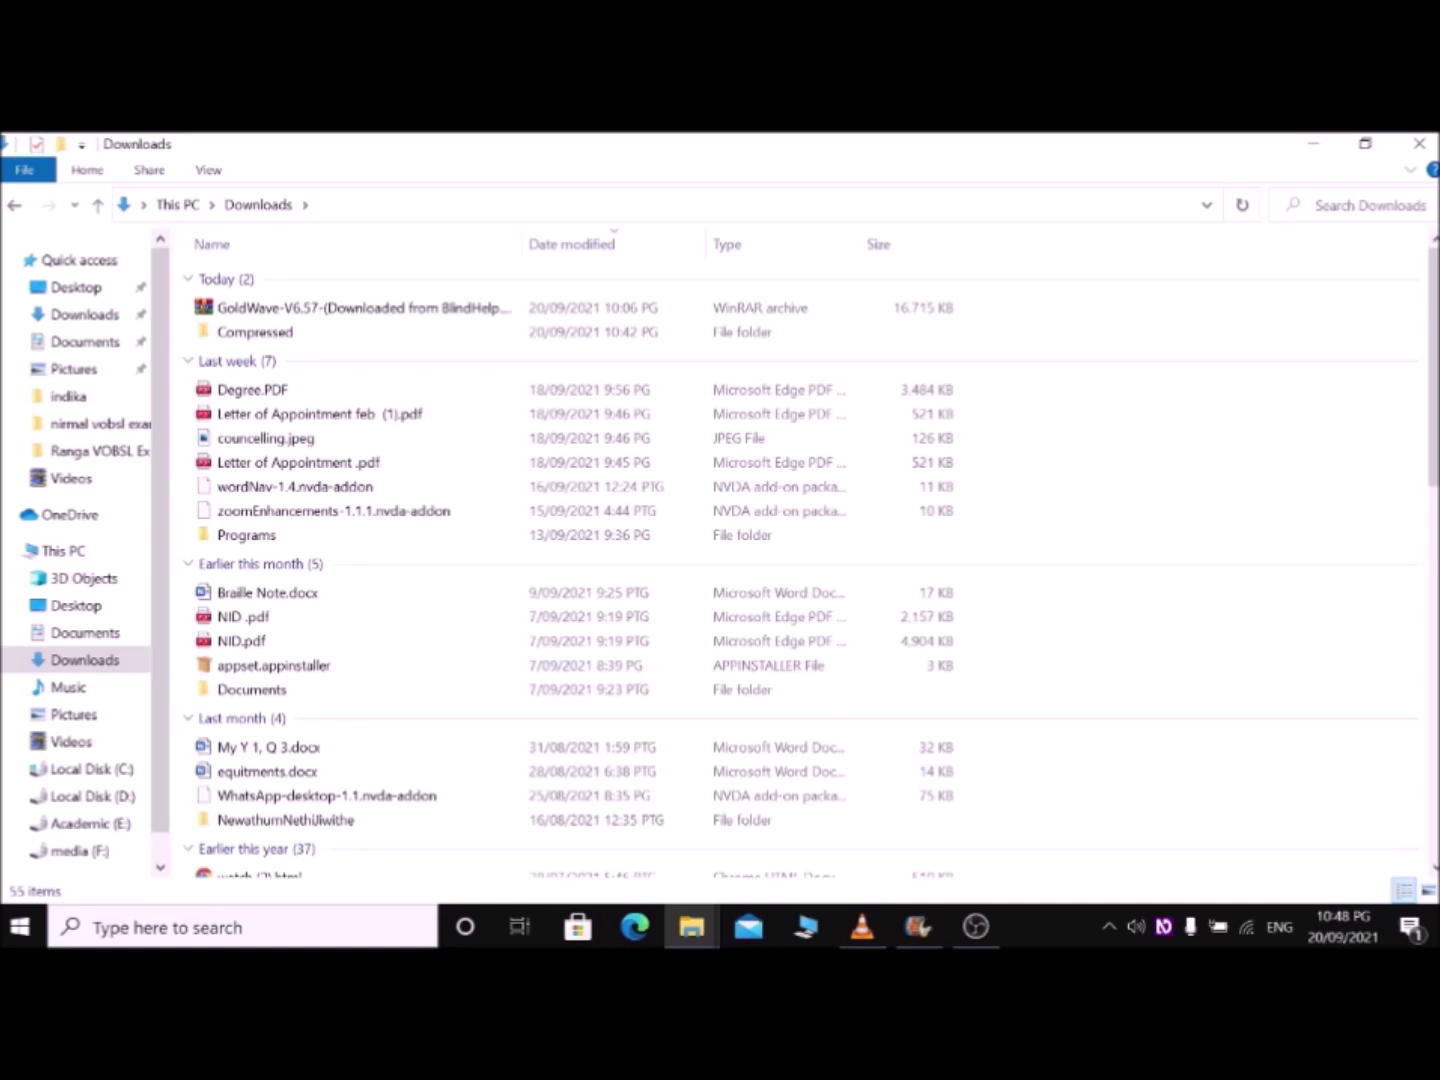
left_click(360, 307)
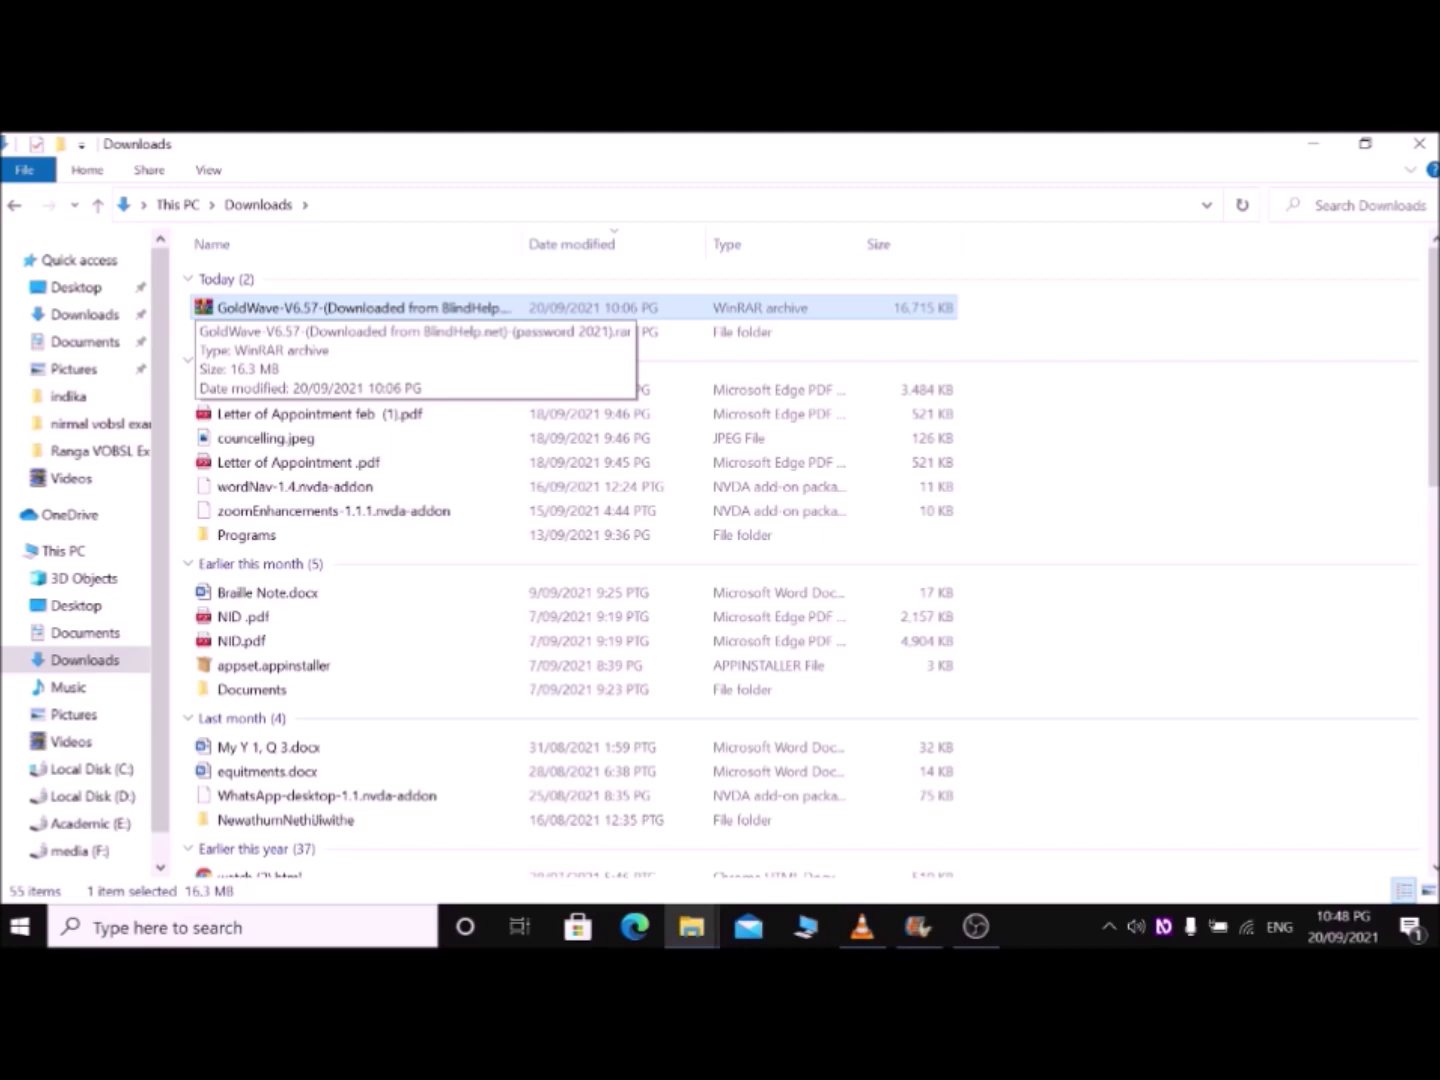
Step: Extract the GoldWave archive here with WinRAR, entering the archive password
key("shift+F10")
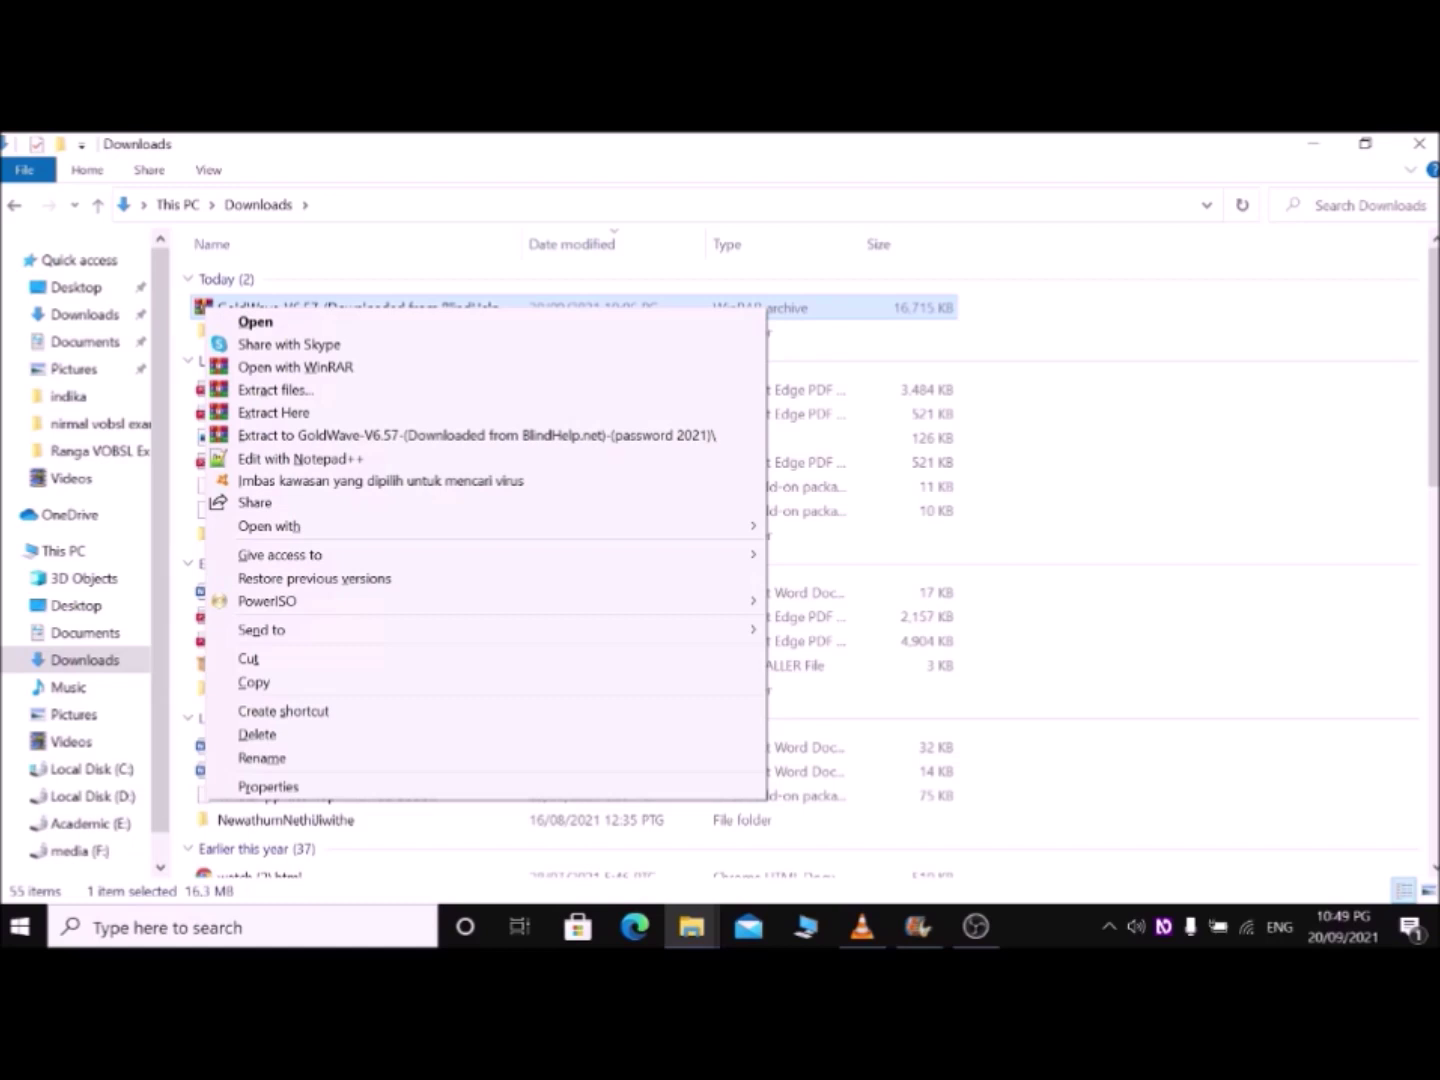
key("Down")
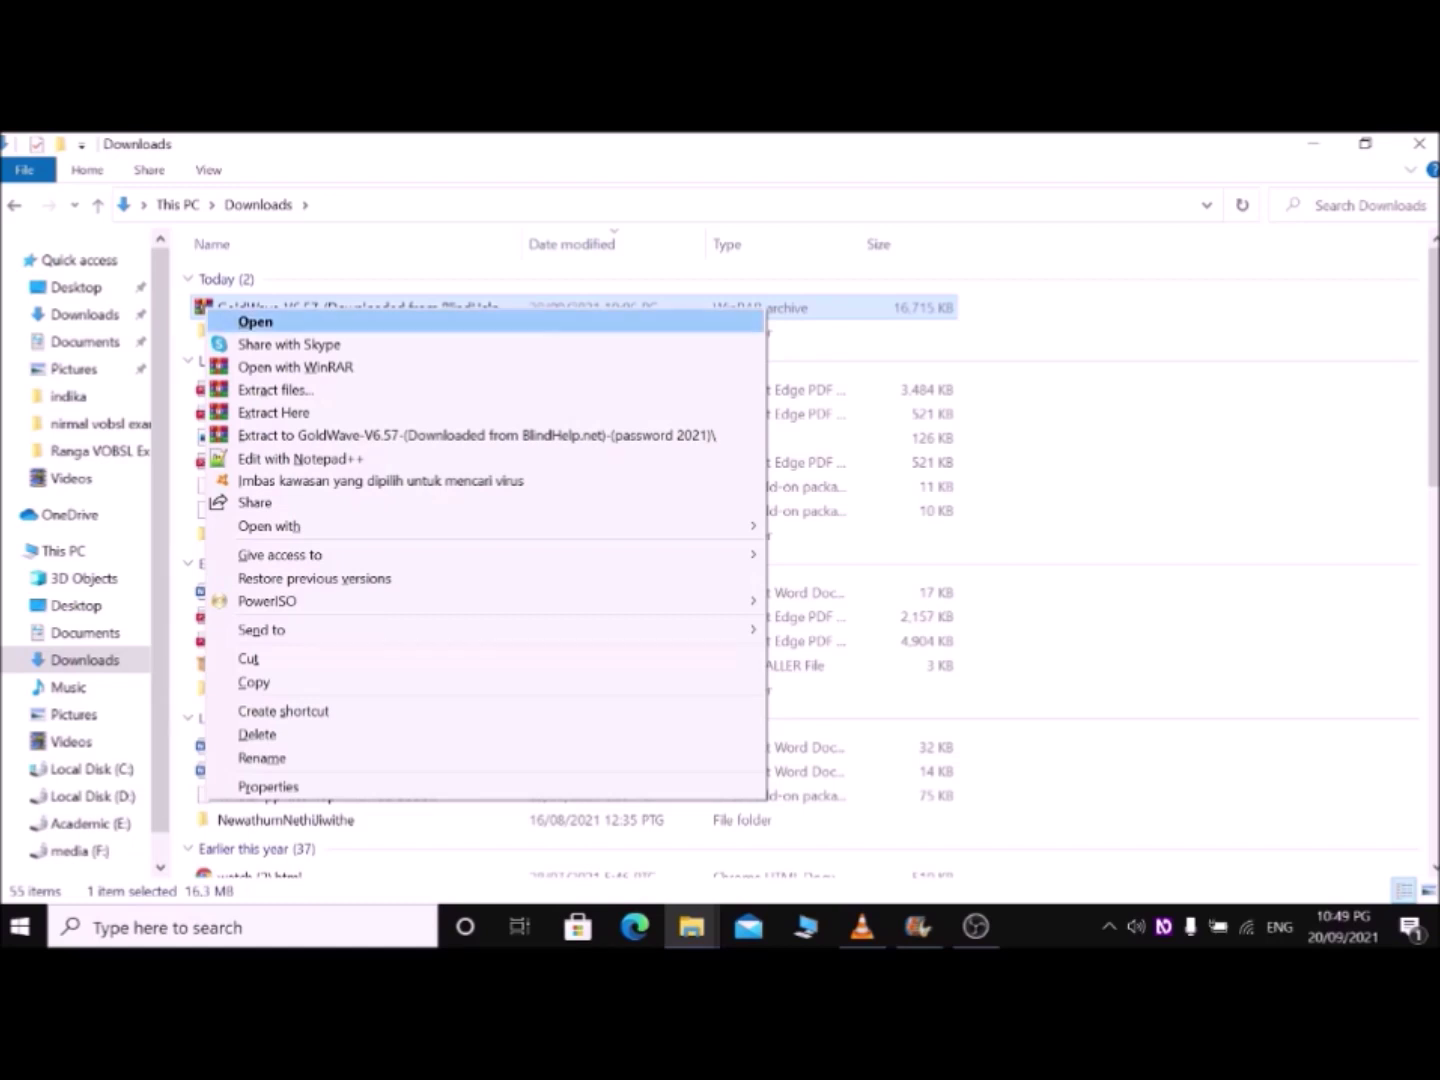
key("Down")
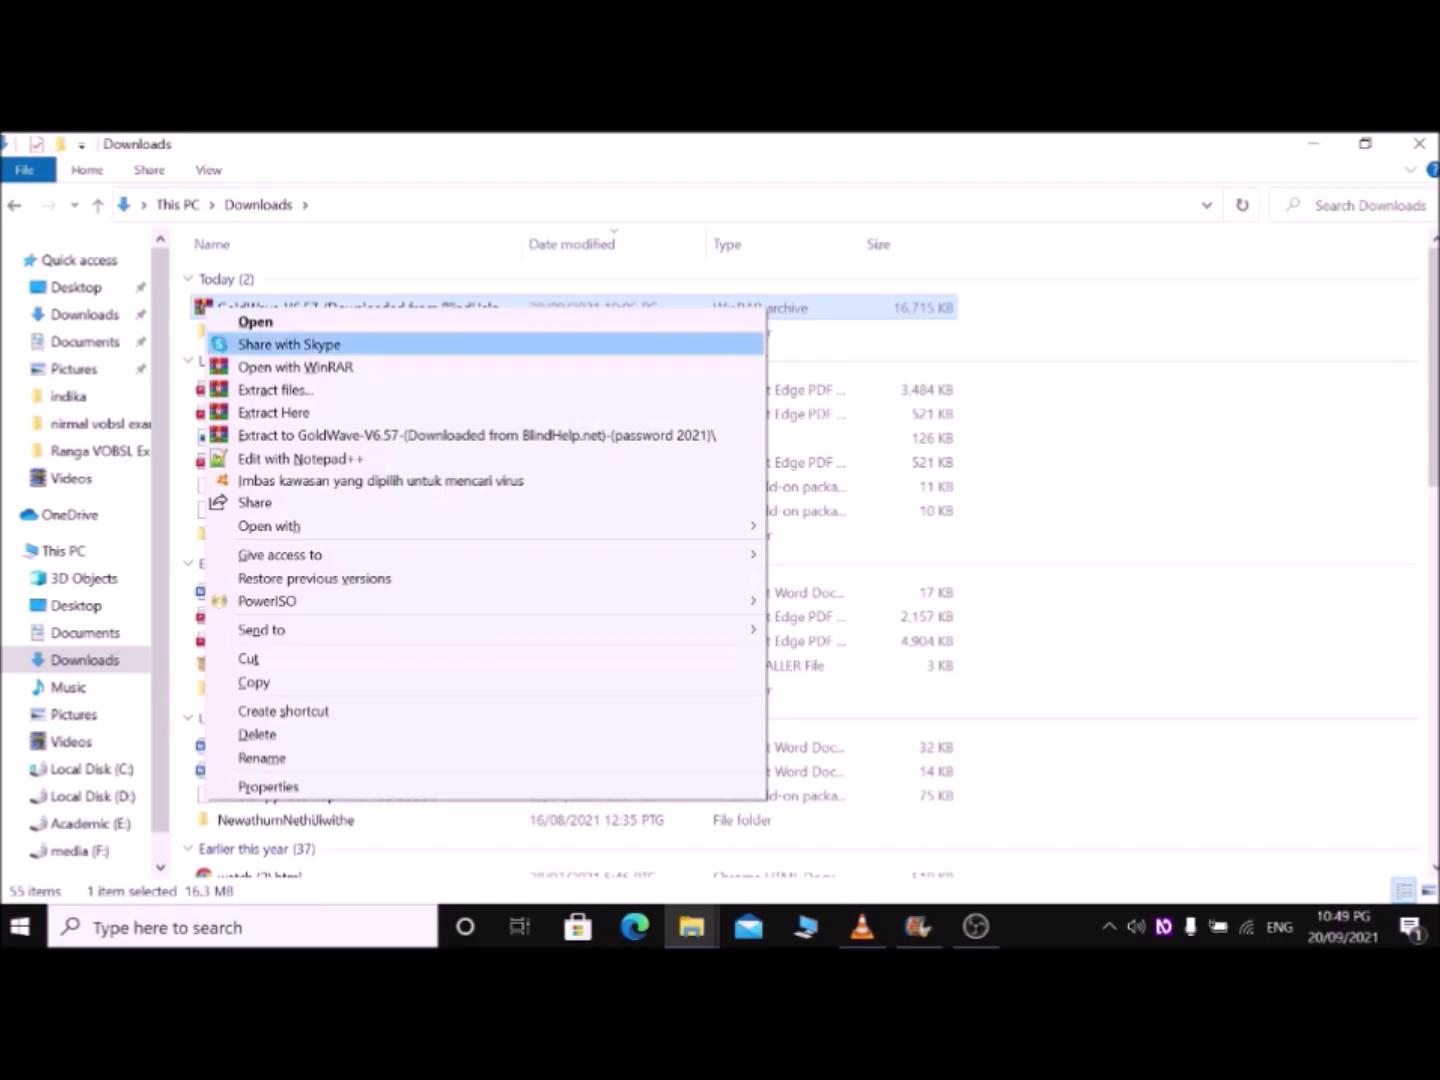
key("Down")
key("Down")
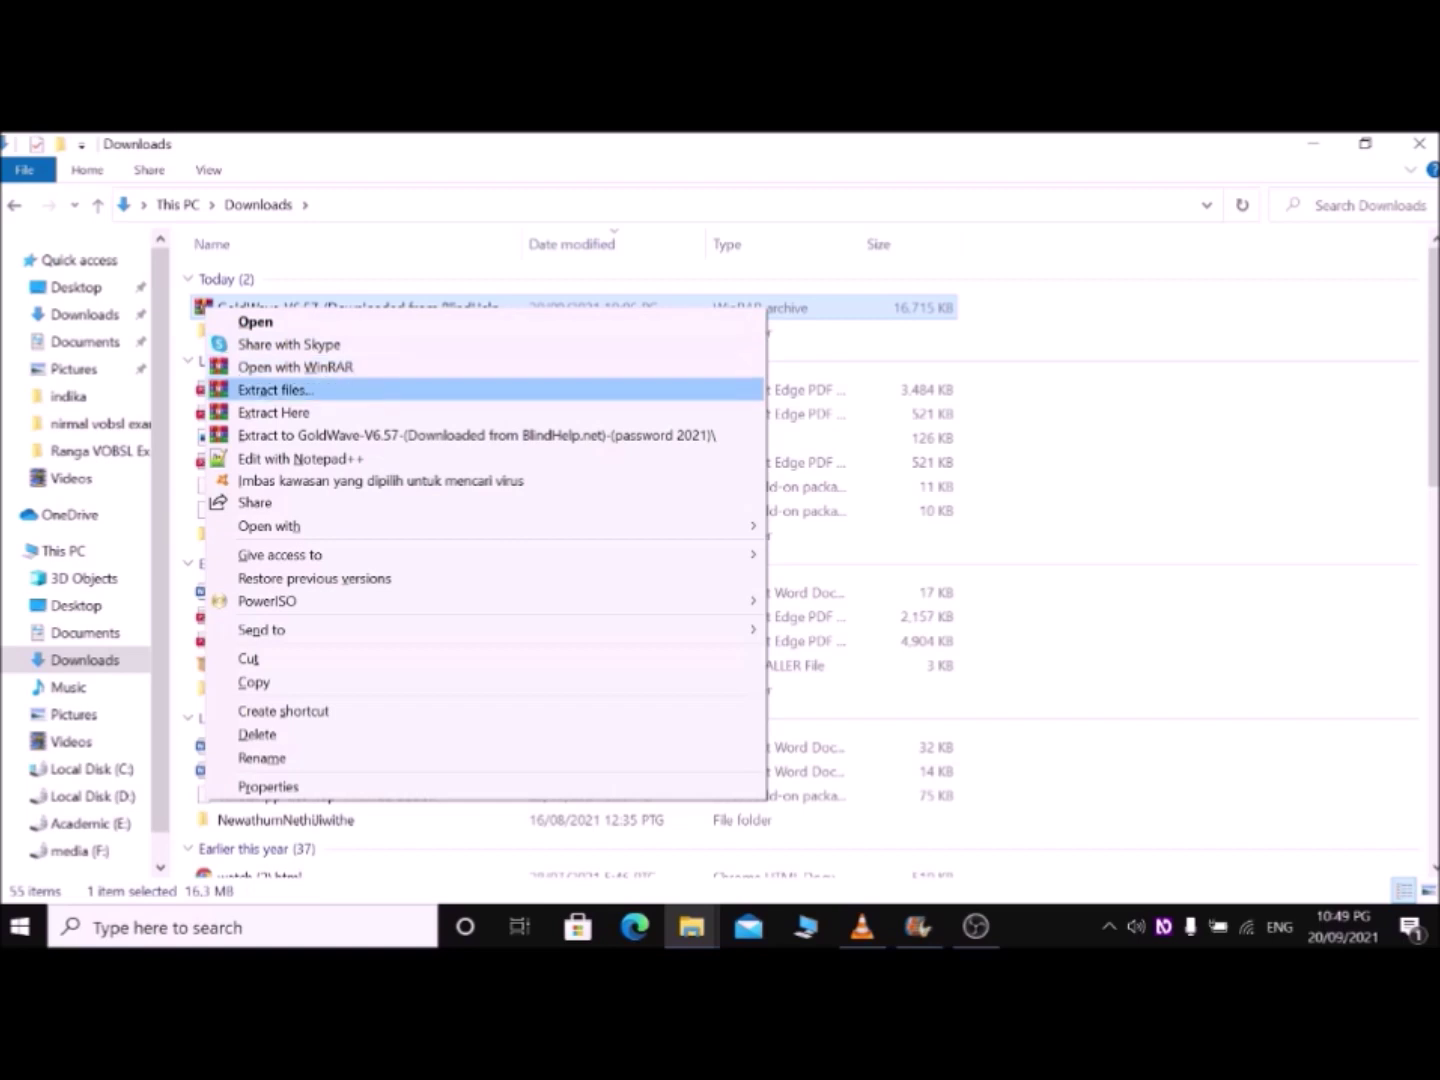
key("Down")
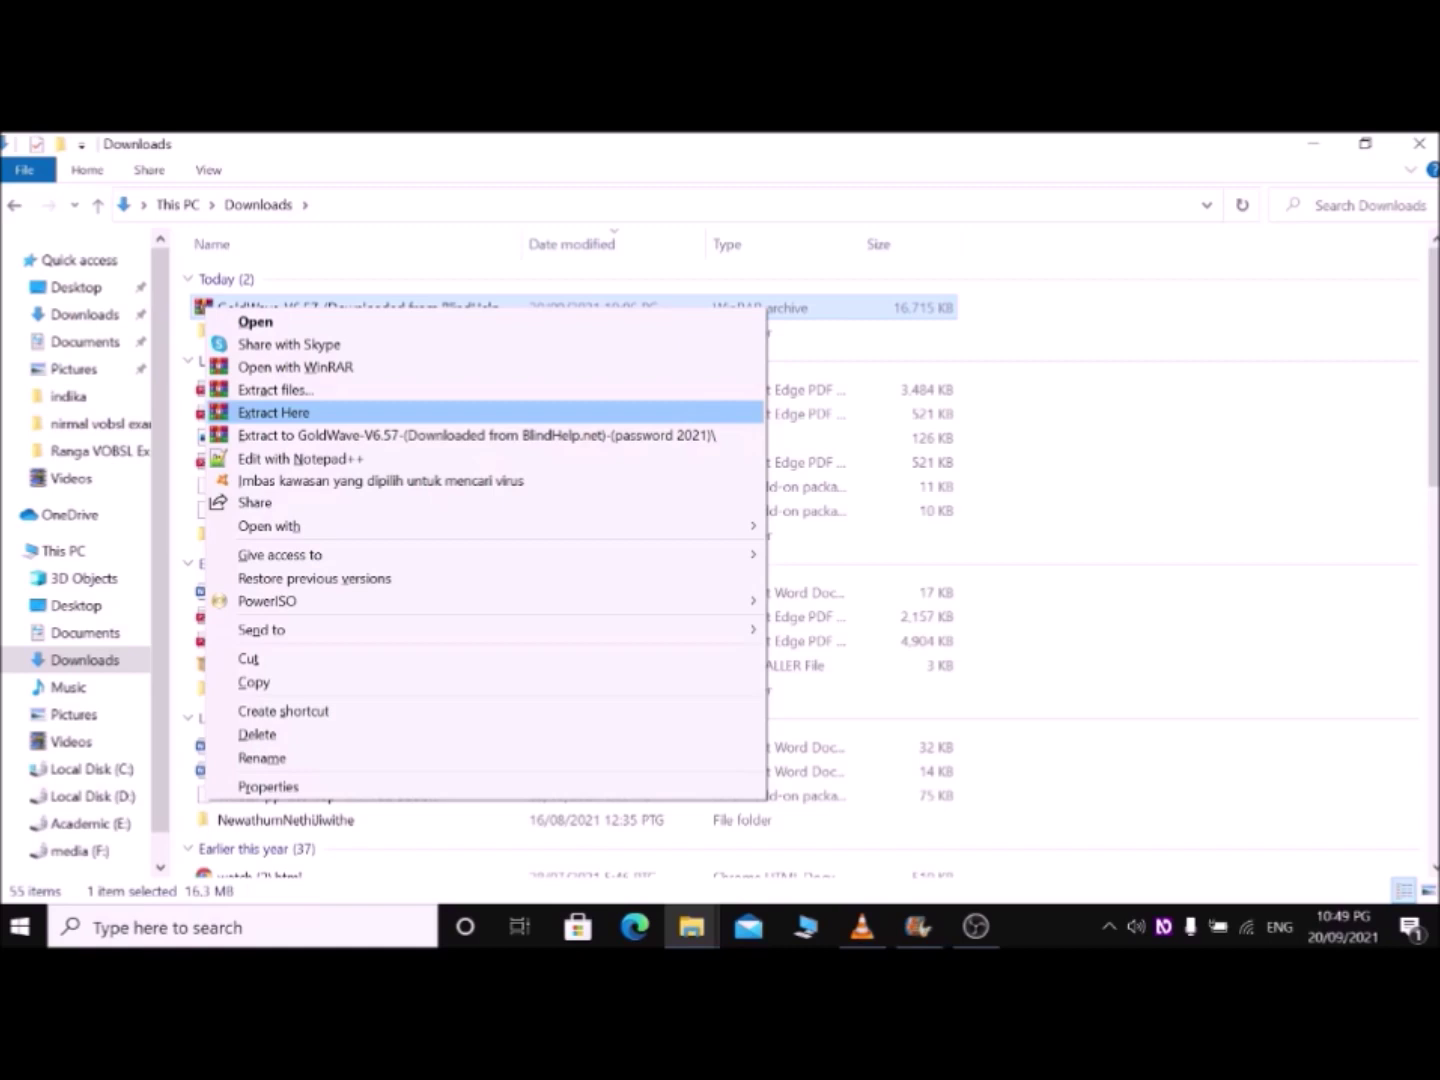
key("Return")
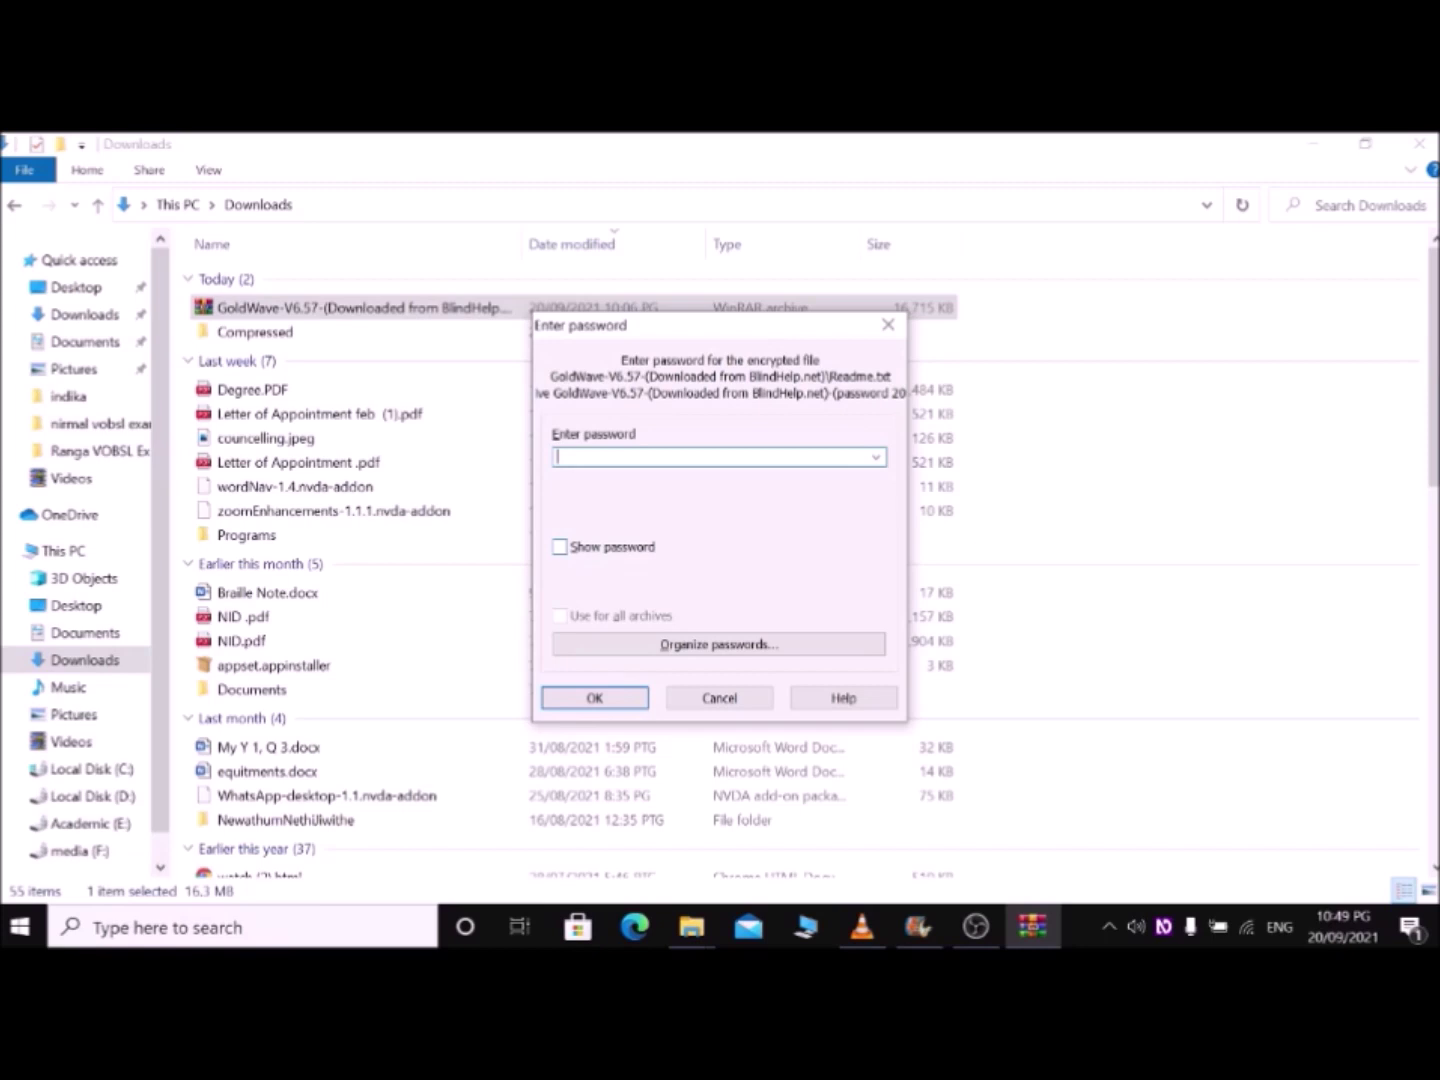
key("Return")
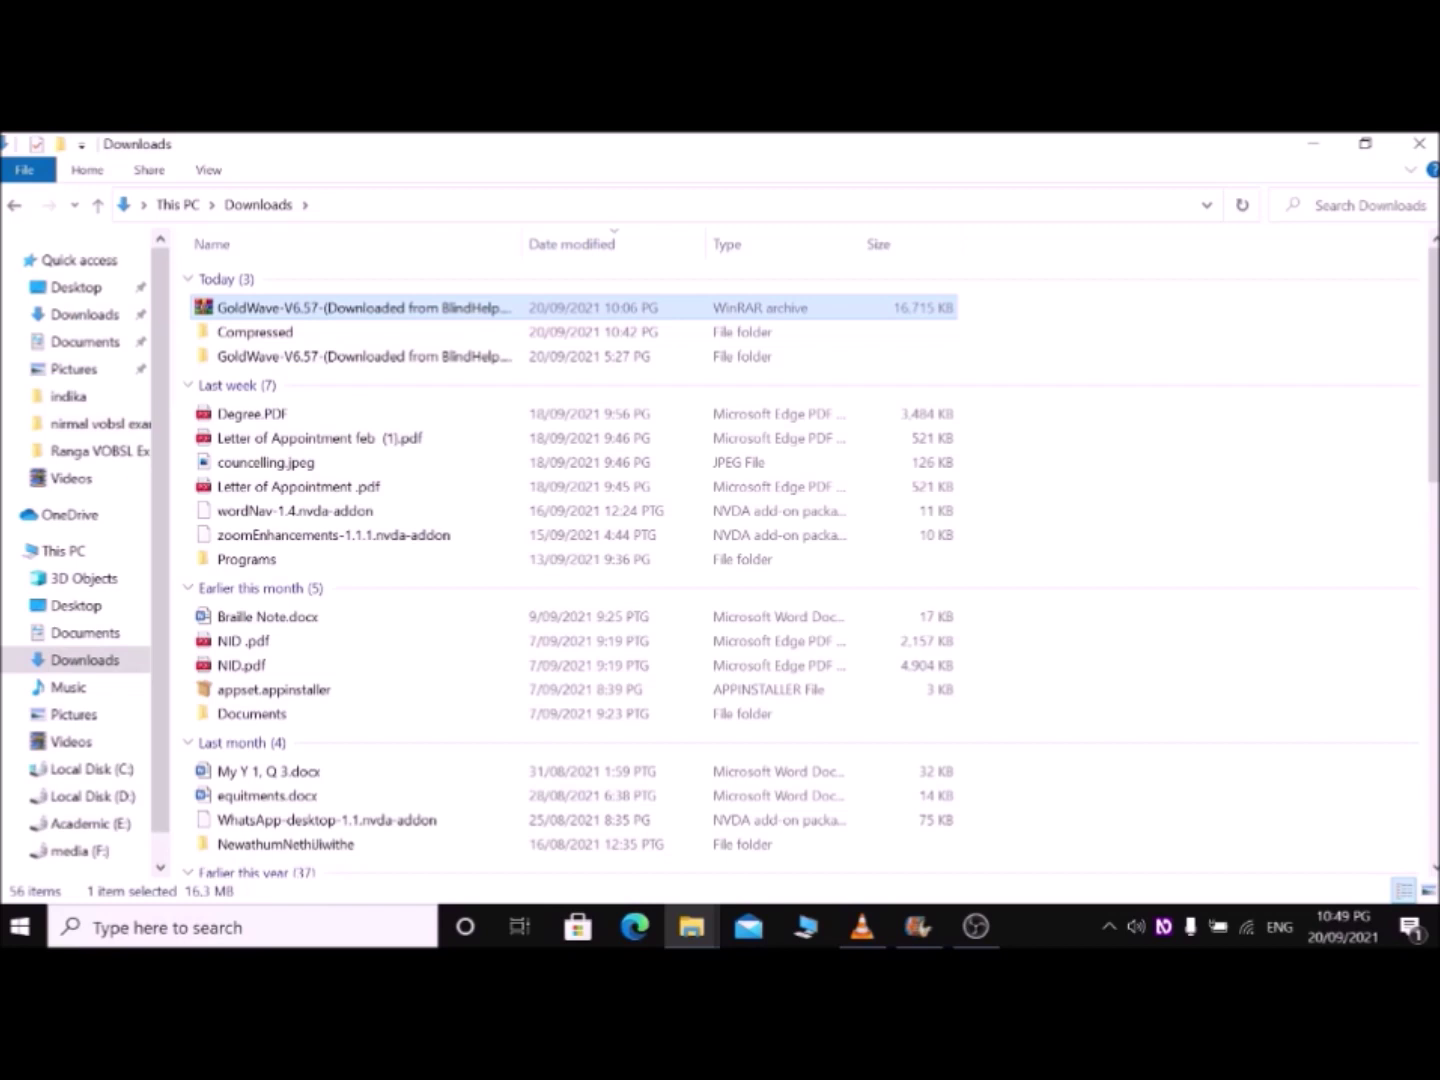
Step: Select the extracted GoldWave-V6.57 folder in Downloads and open it
key("shift+Down")
key("shift+Down")
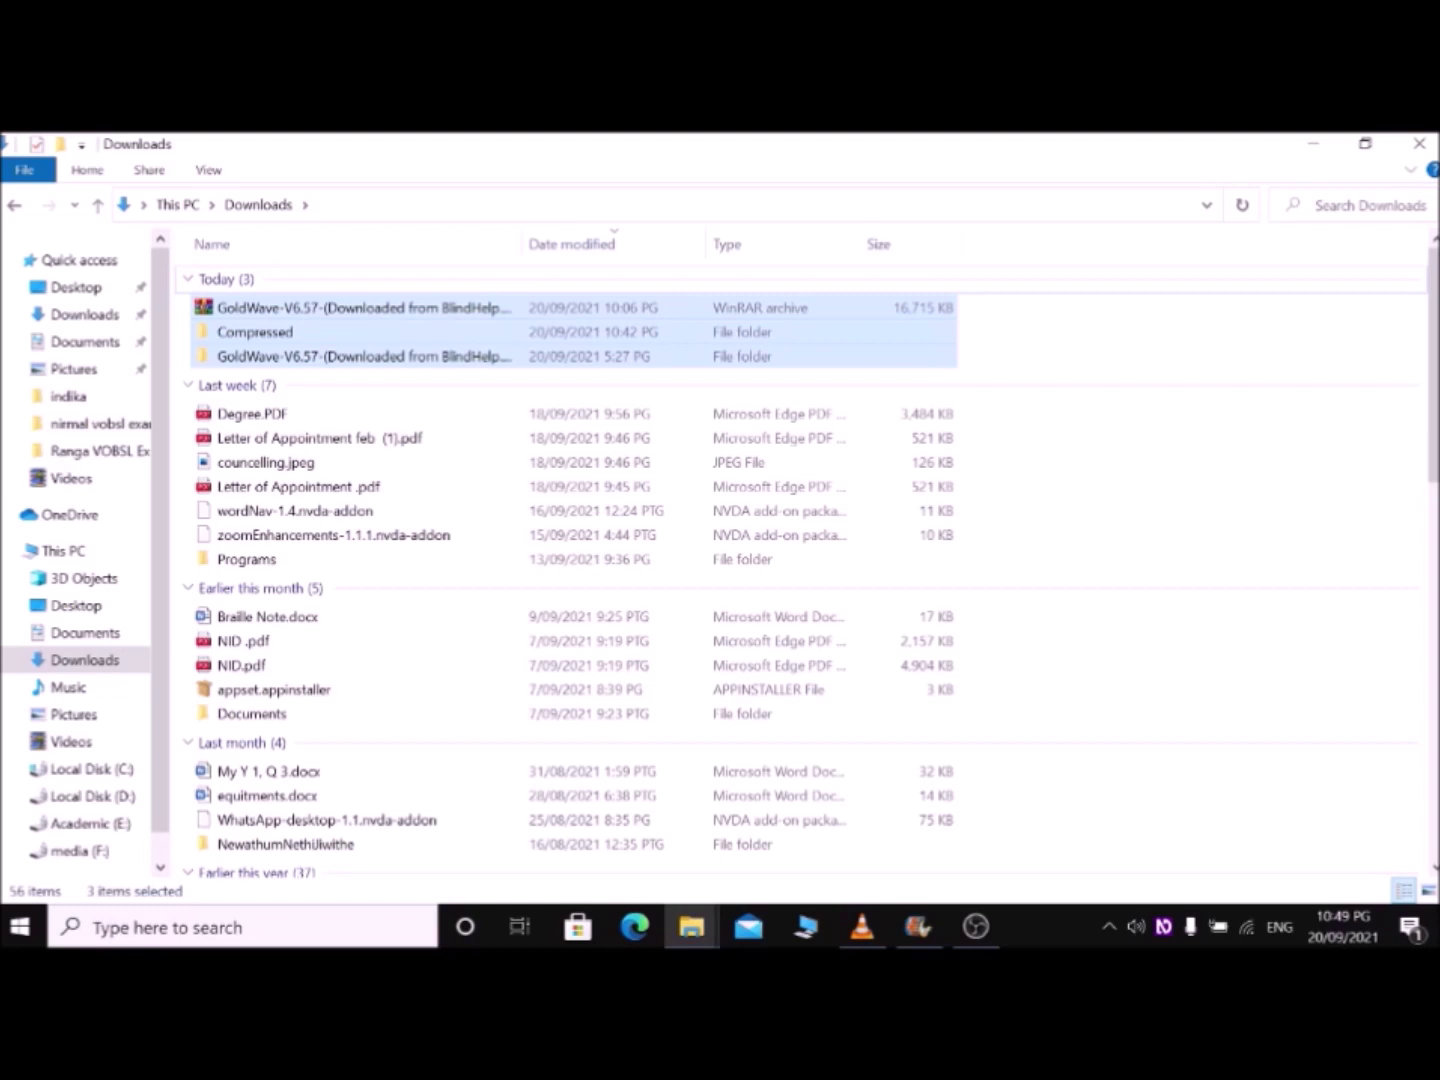
key("shift+Up")
key("shift+Up")
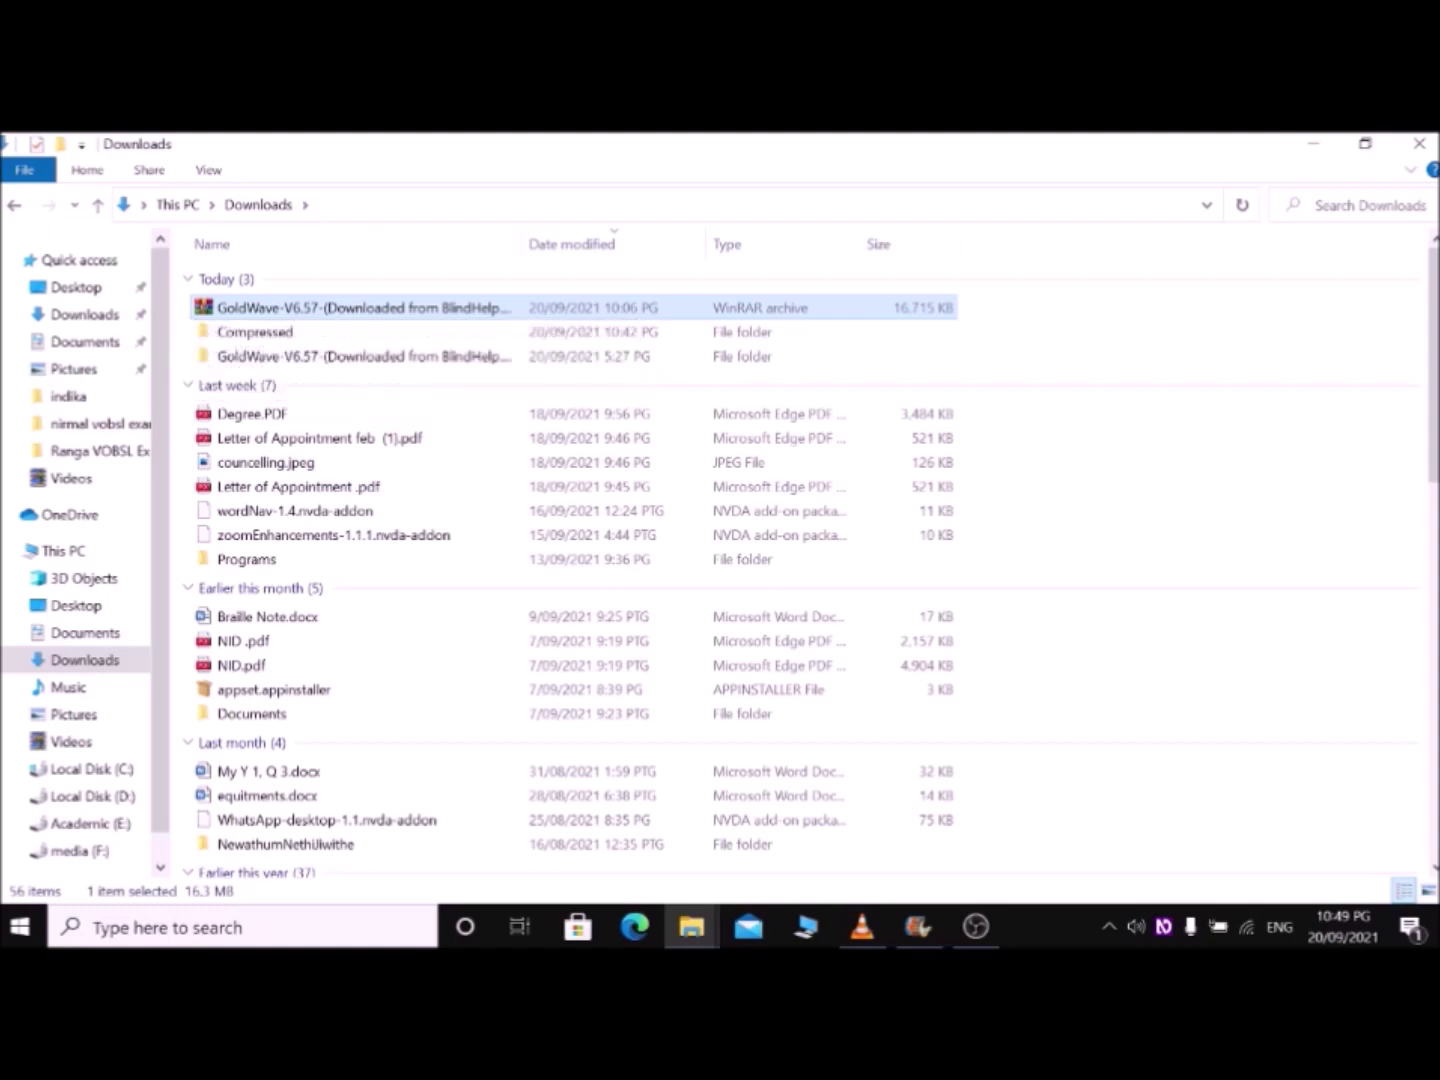
left_click(256, 331)
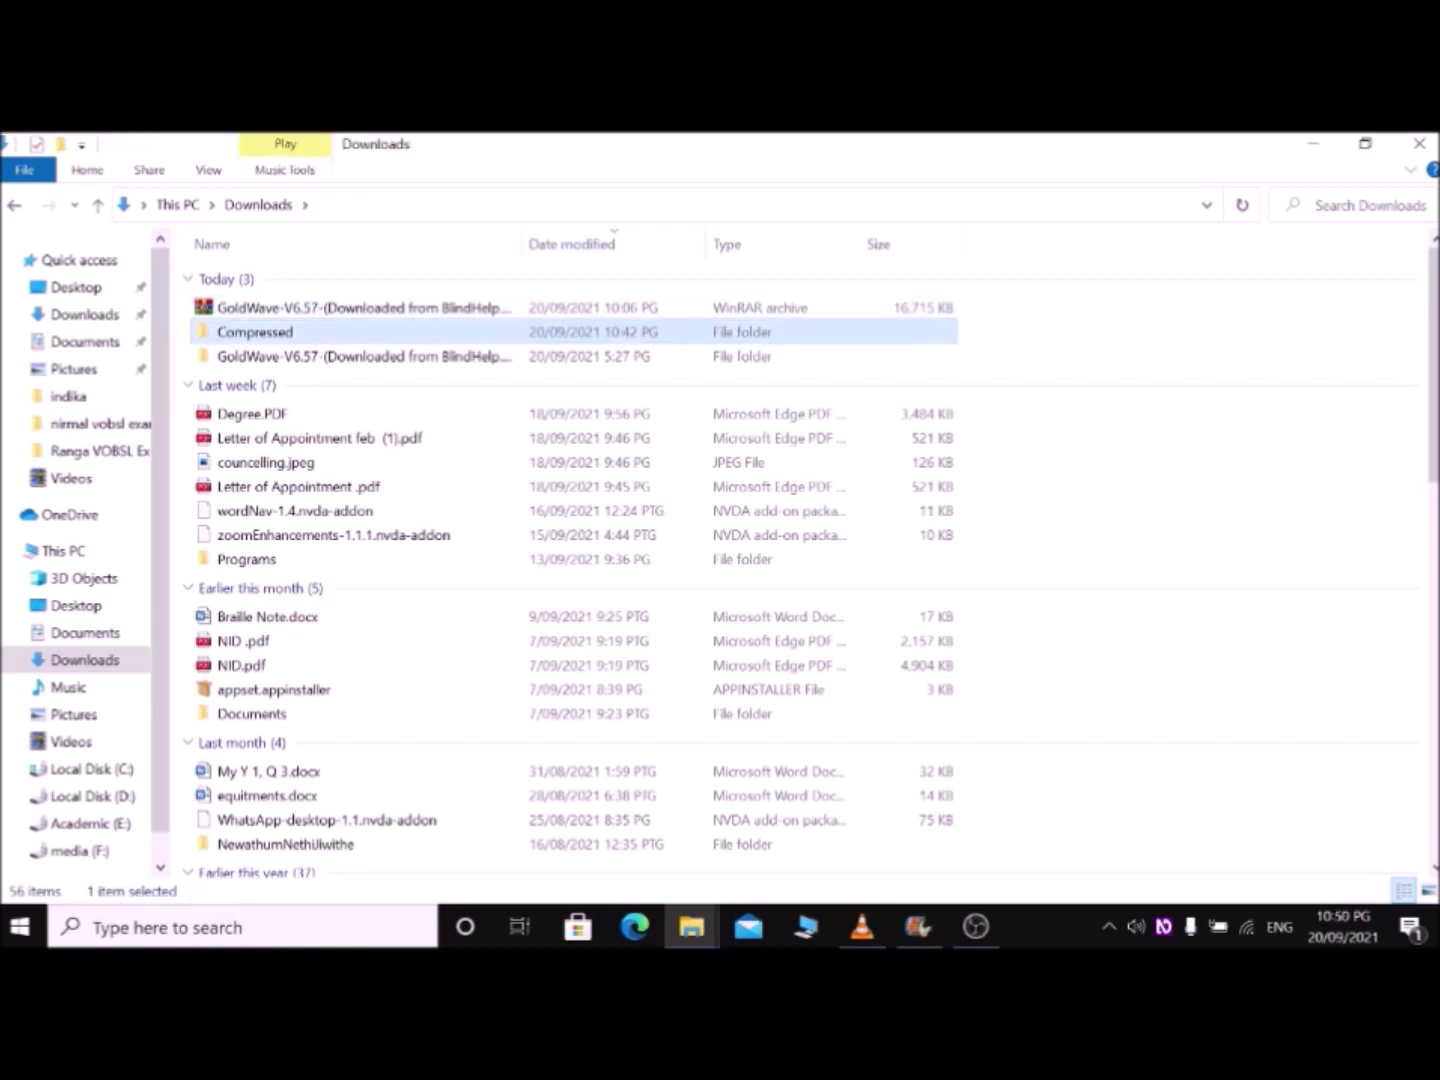
key("Up")
key("shift+Down")
key("shift+Down")
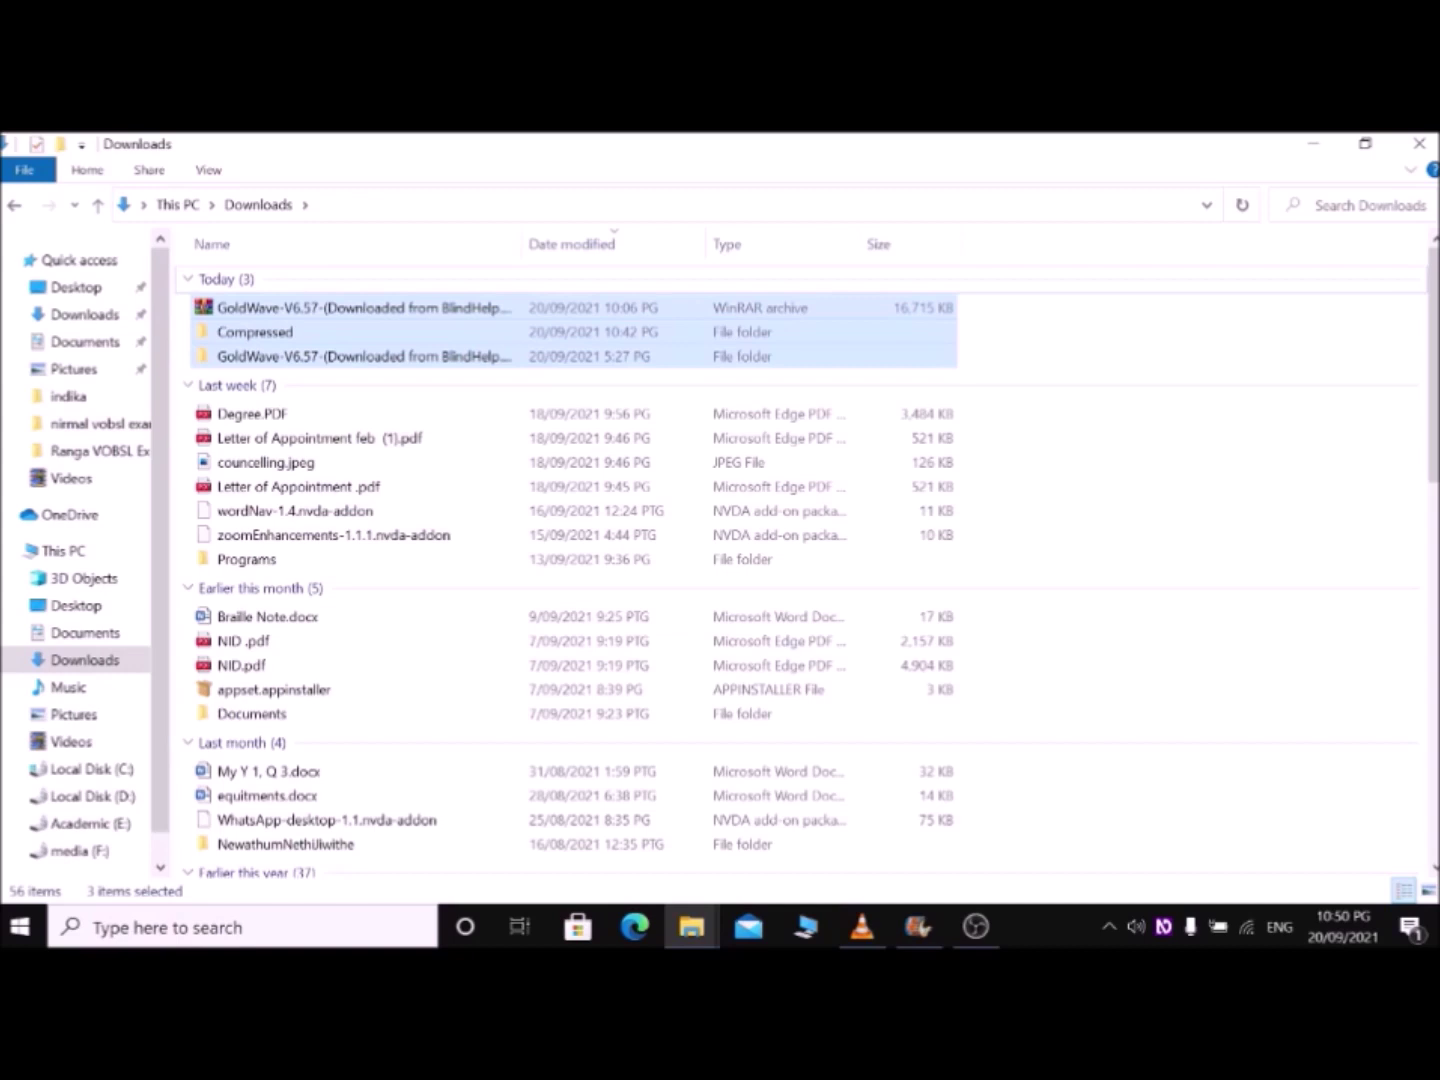
key("Home")
key("Down")
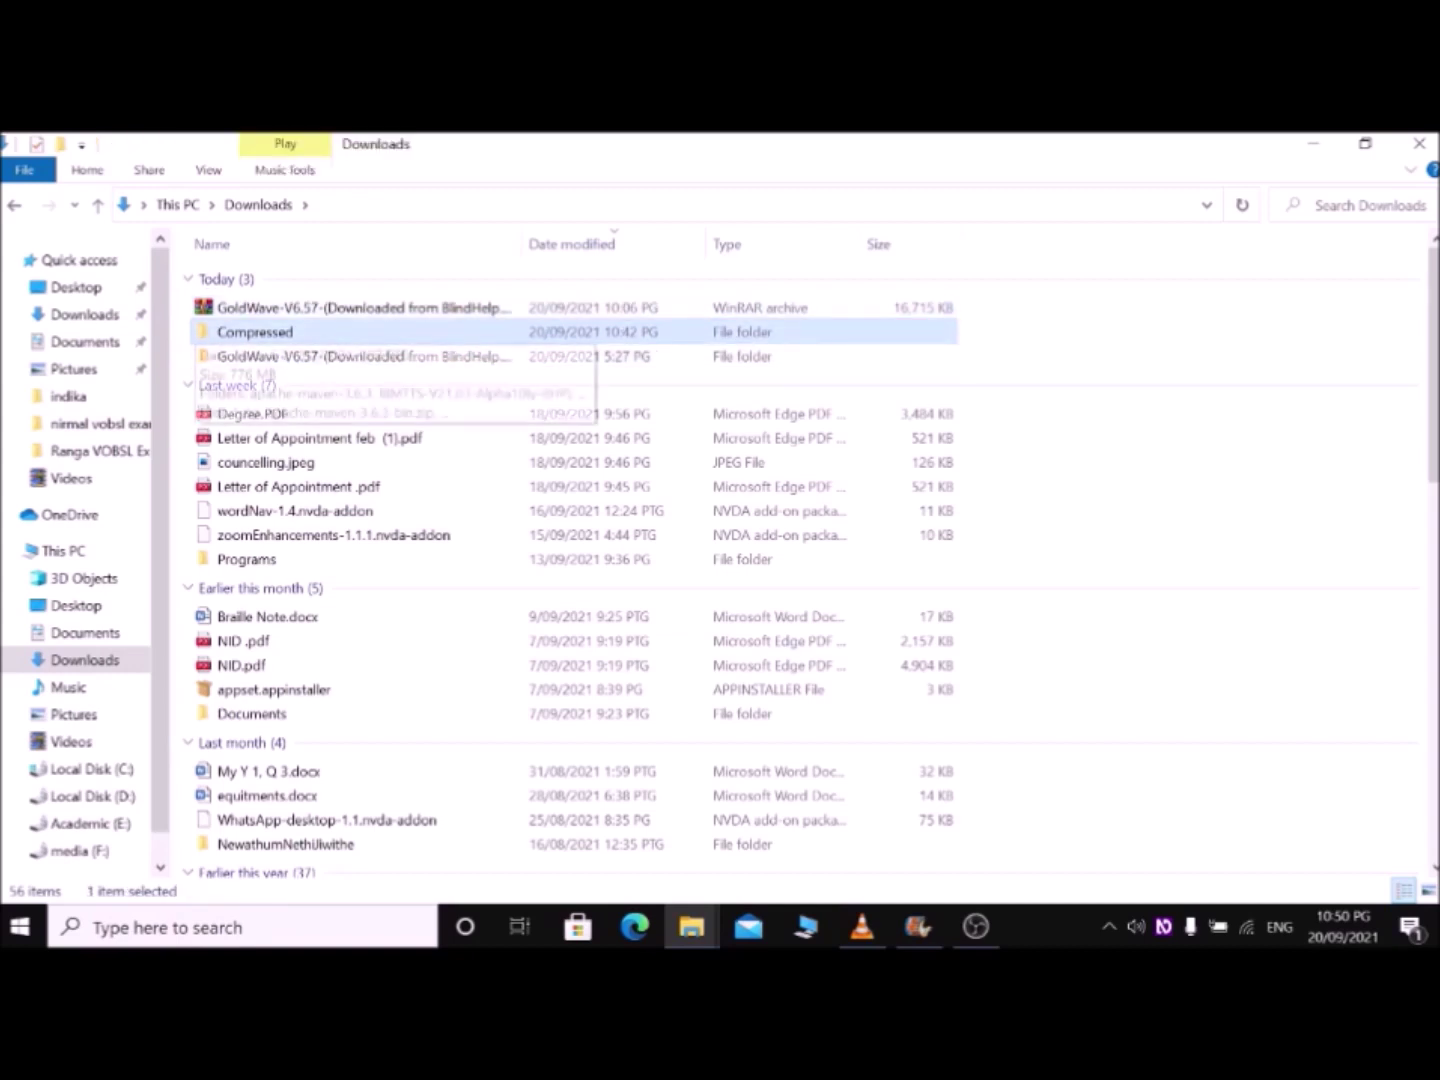
key("Down")
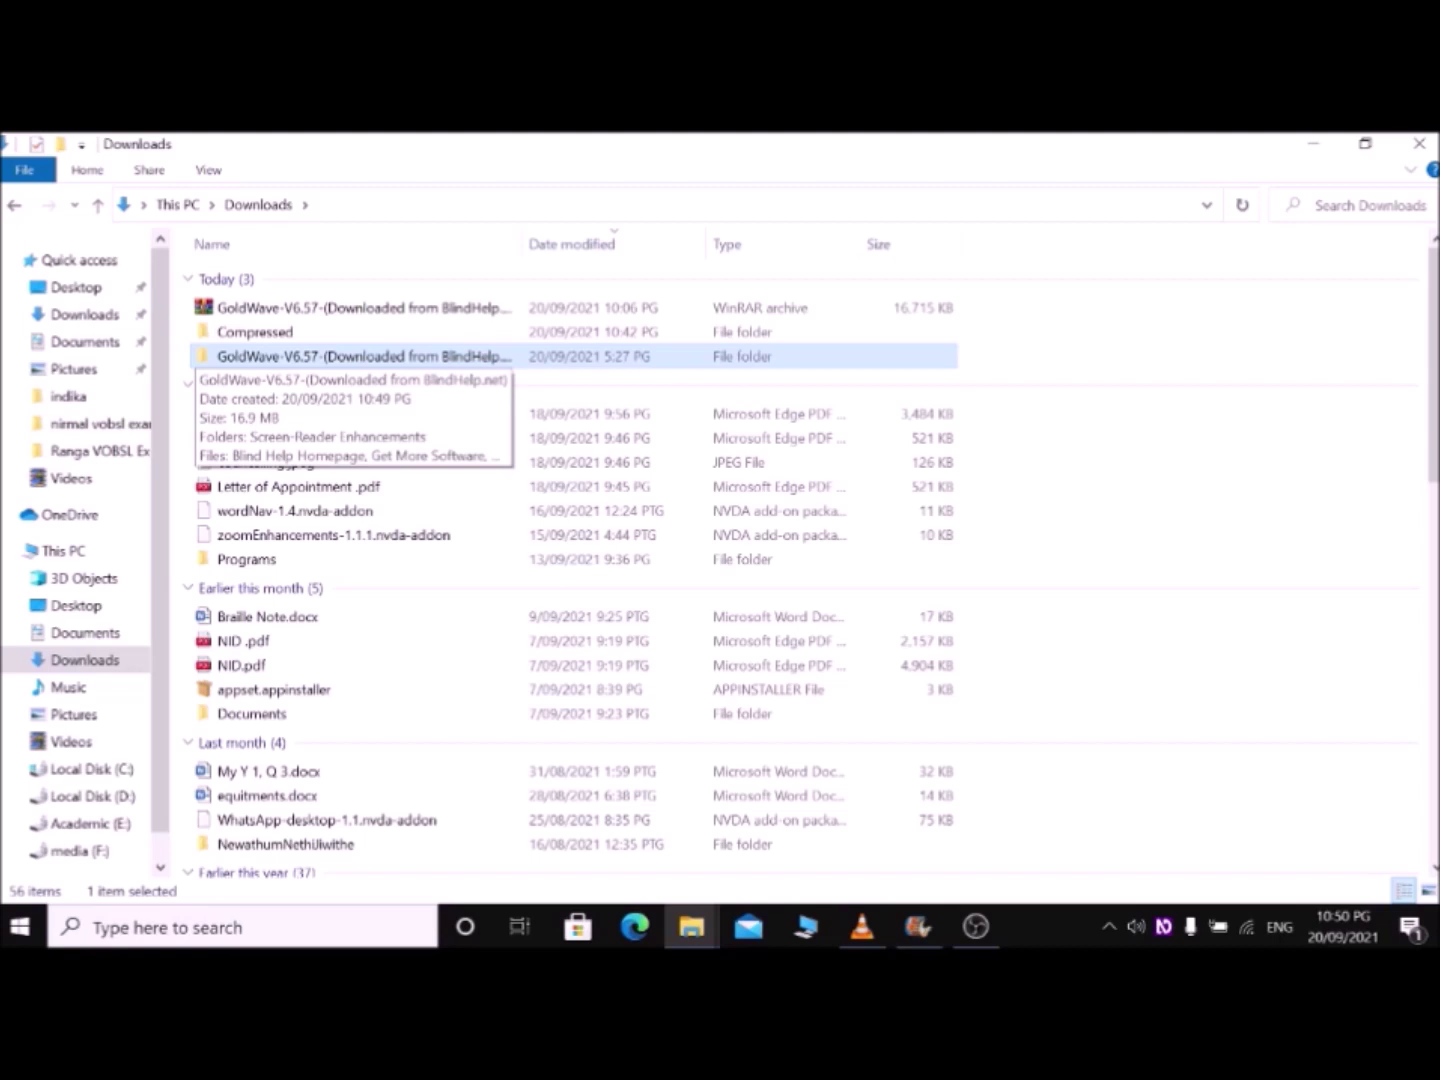
key("Return")
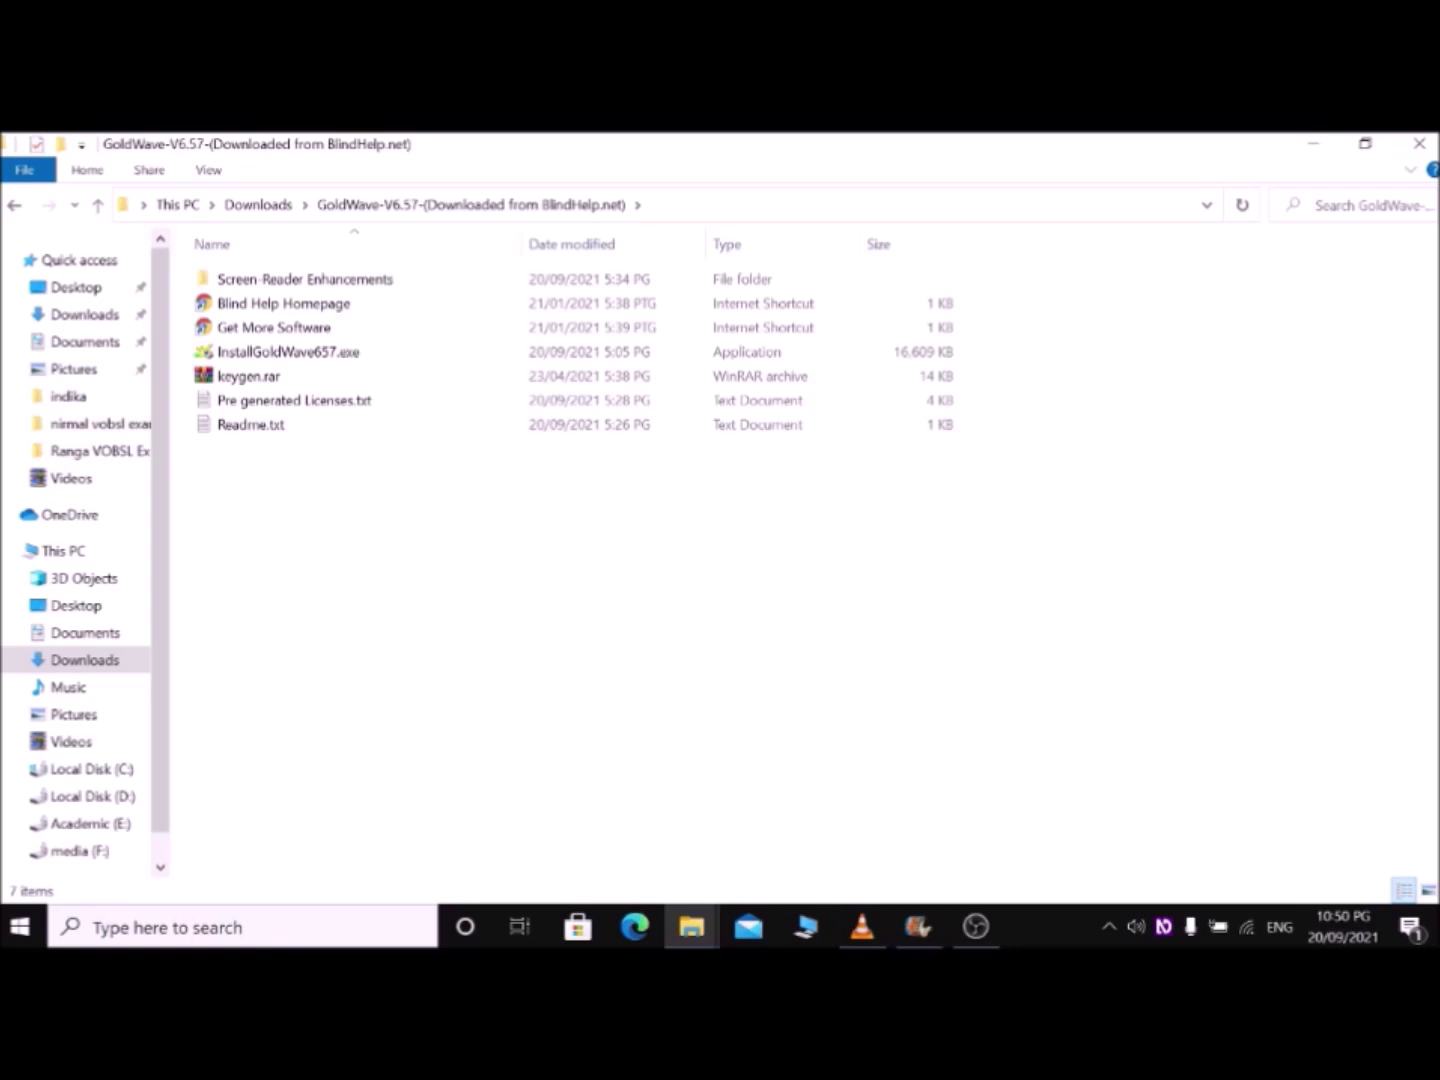
Step: Select InstallGoldWave657.exe in the extracted folder and run the GoldWave installer
left_click(273, 328)
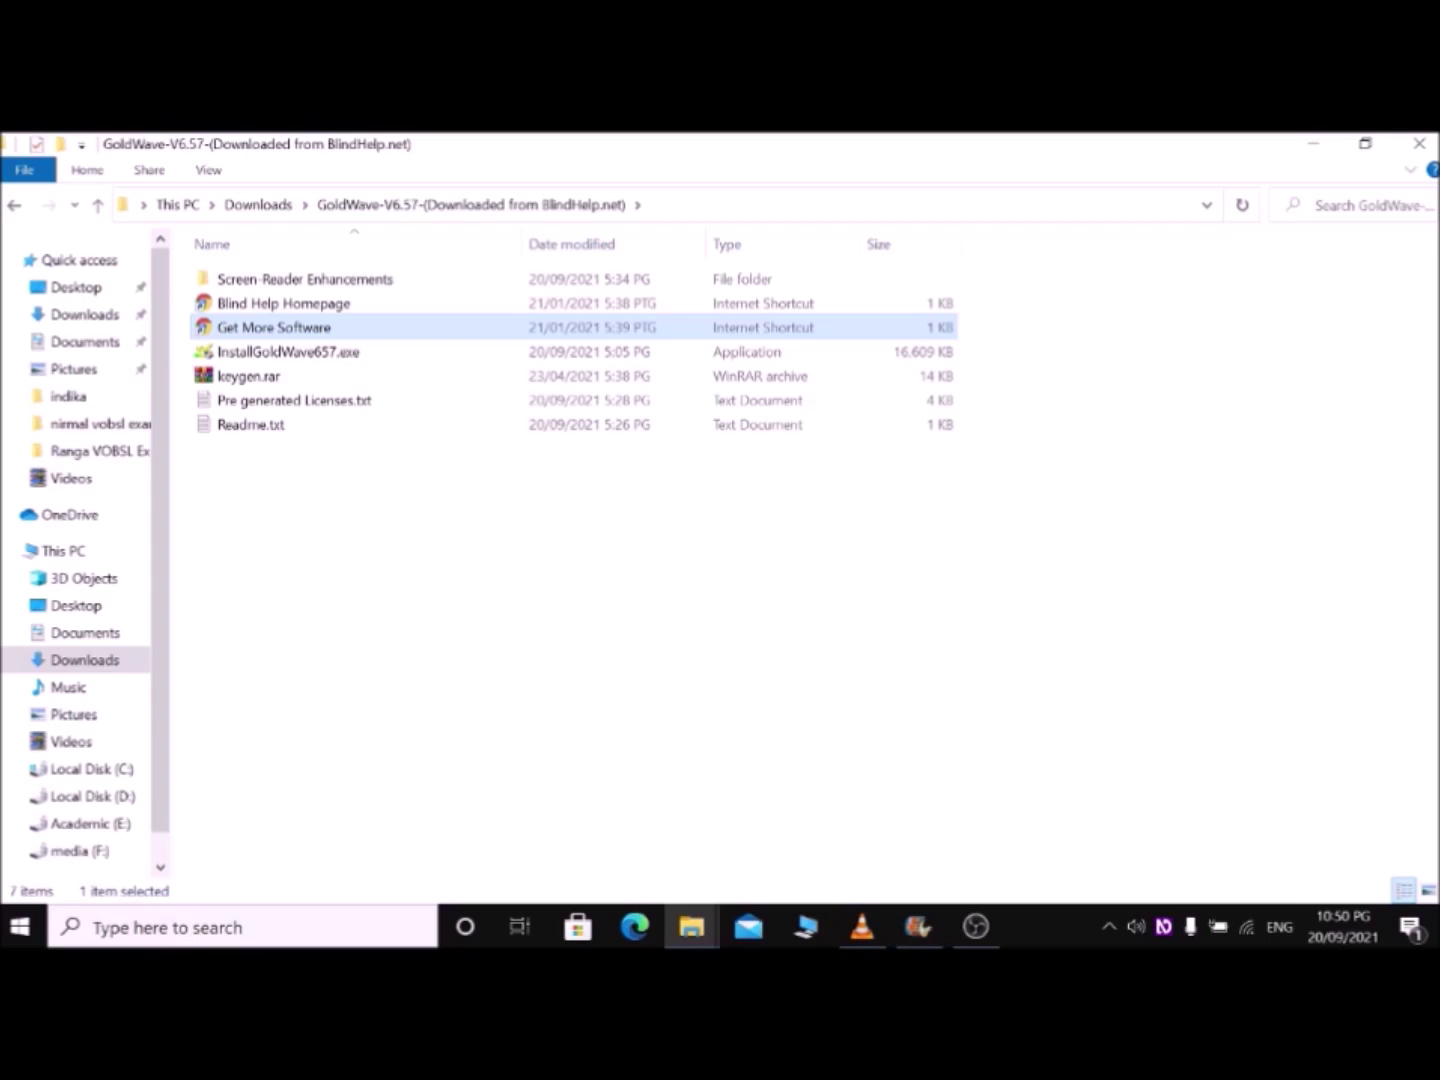
left_click(283, 303)
left_click(273, 328)
left_click(288, 351)
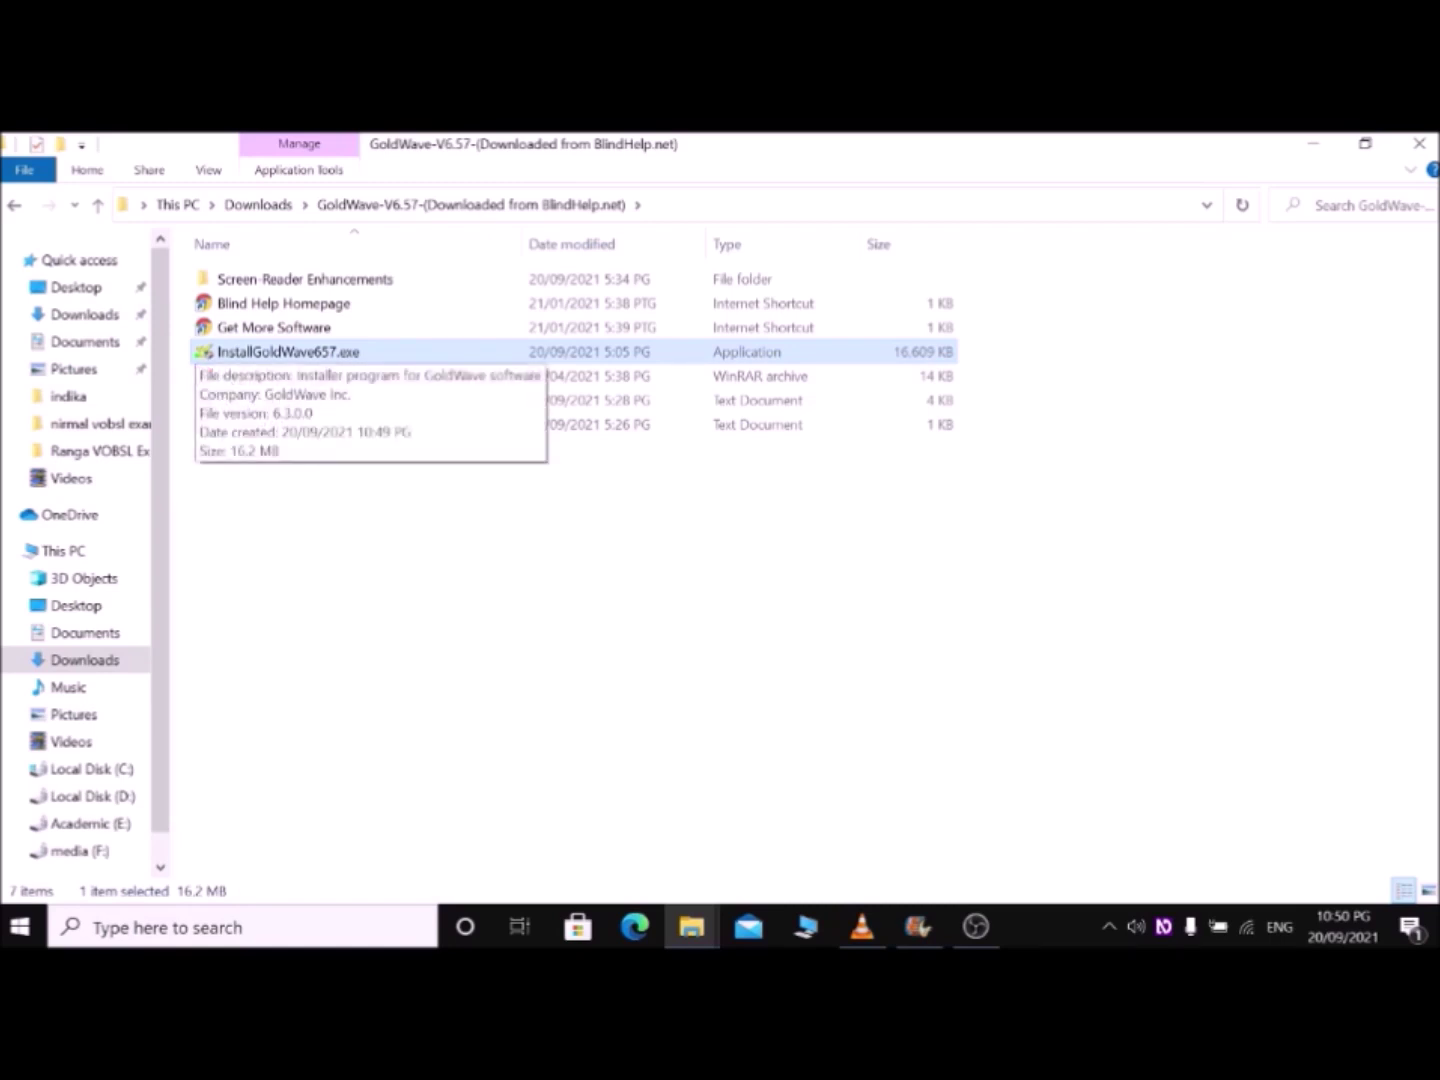
left_click(273, 328)
left_click(288, 351)
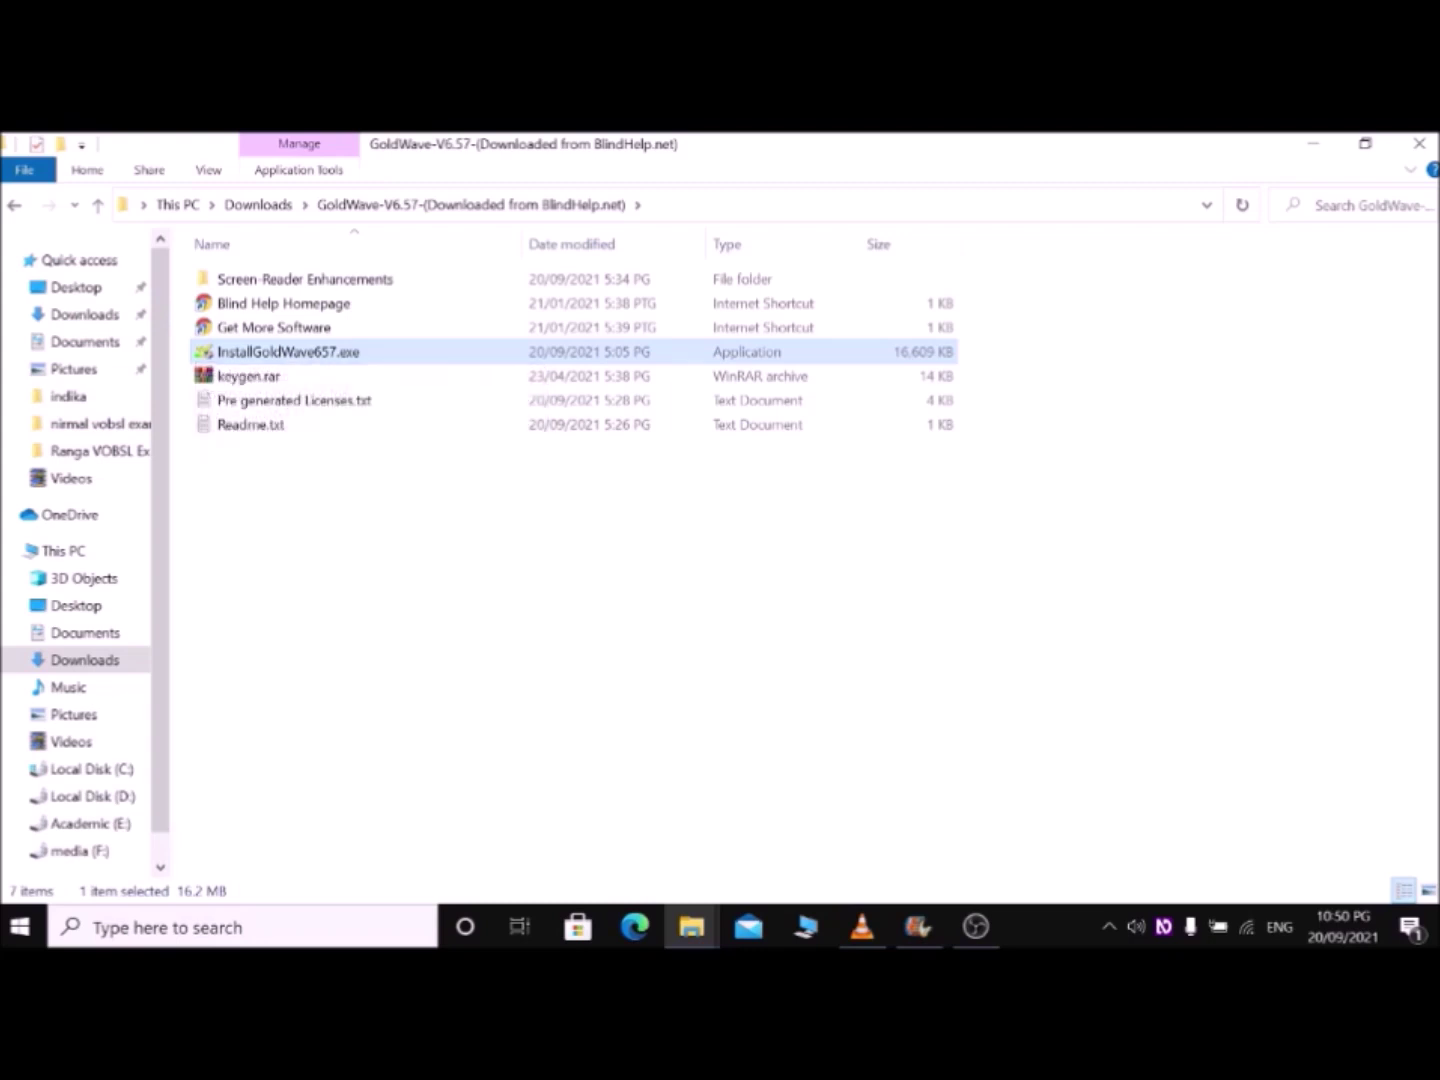
key("Return")
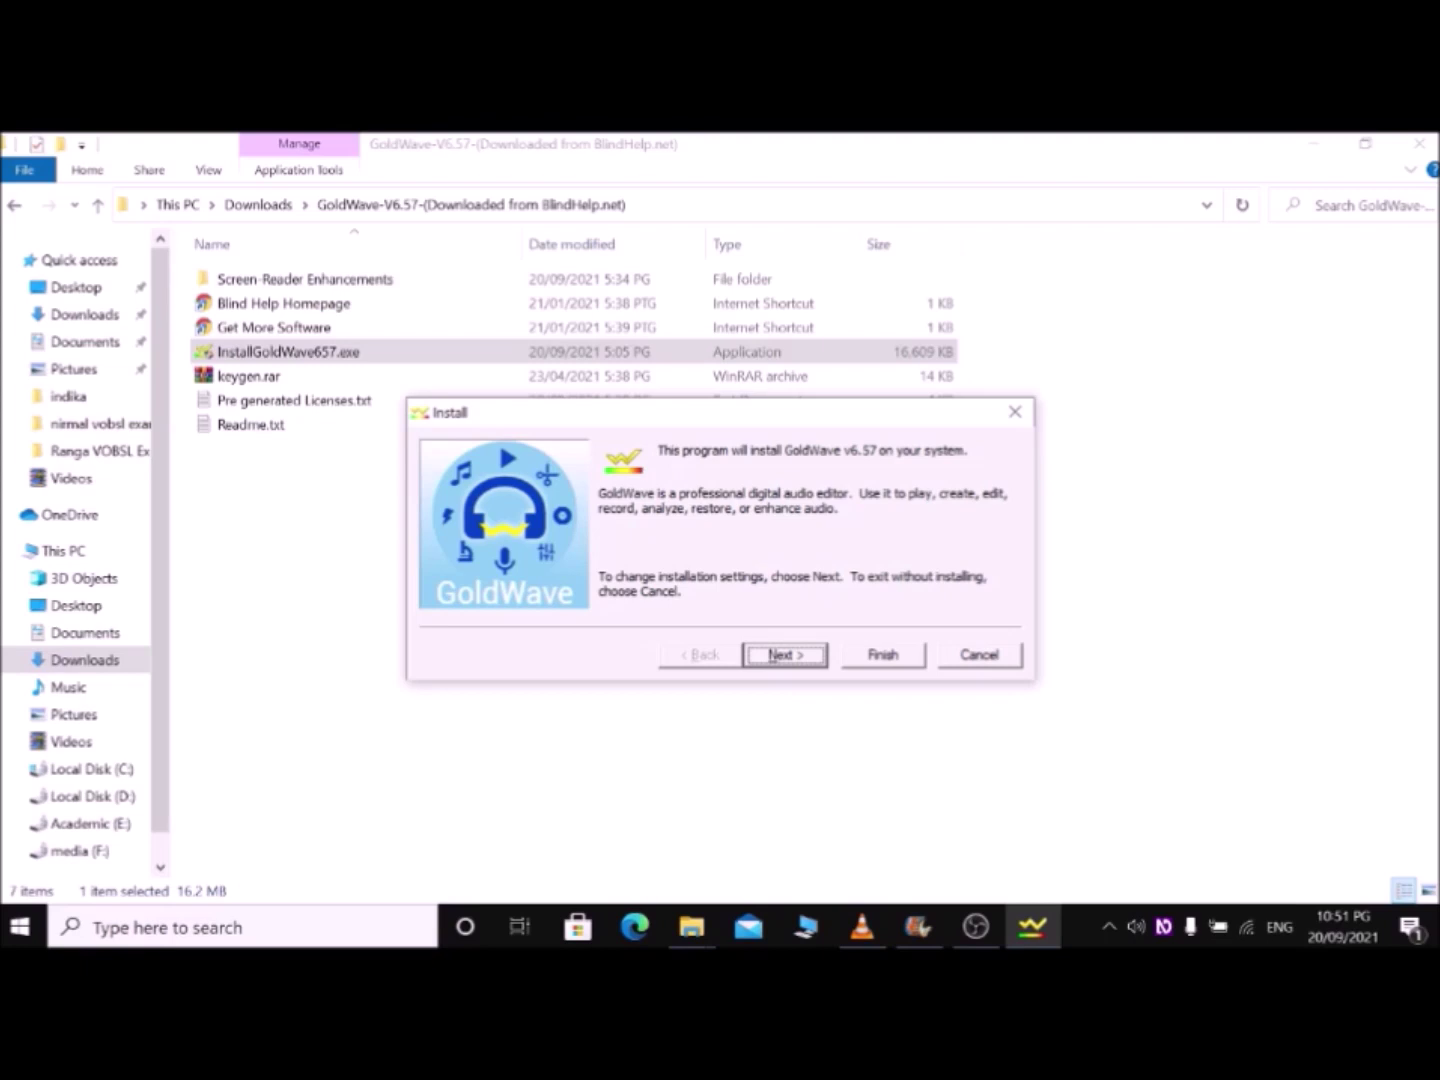
Step: Advance from the installer's opening screen to the installation options
key("Tab")
key("Tab")
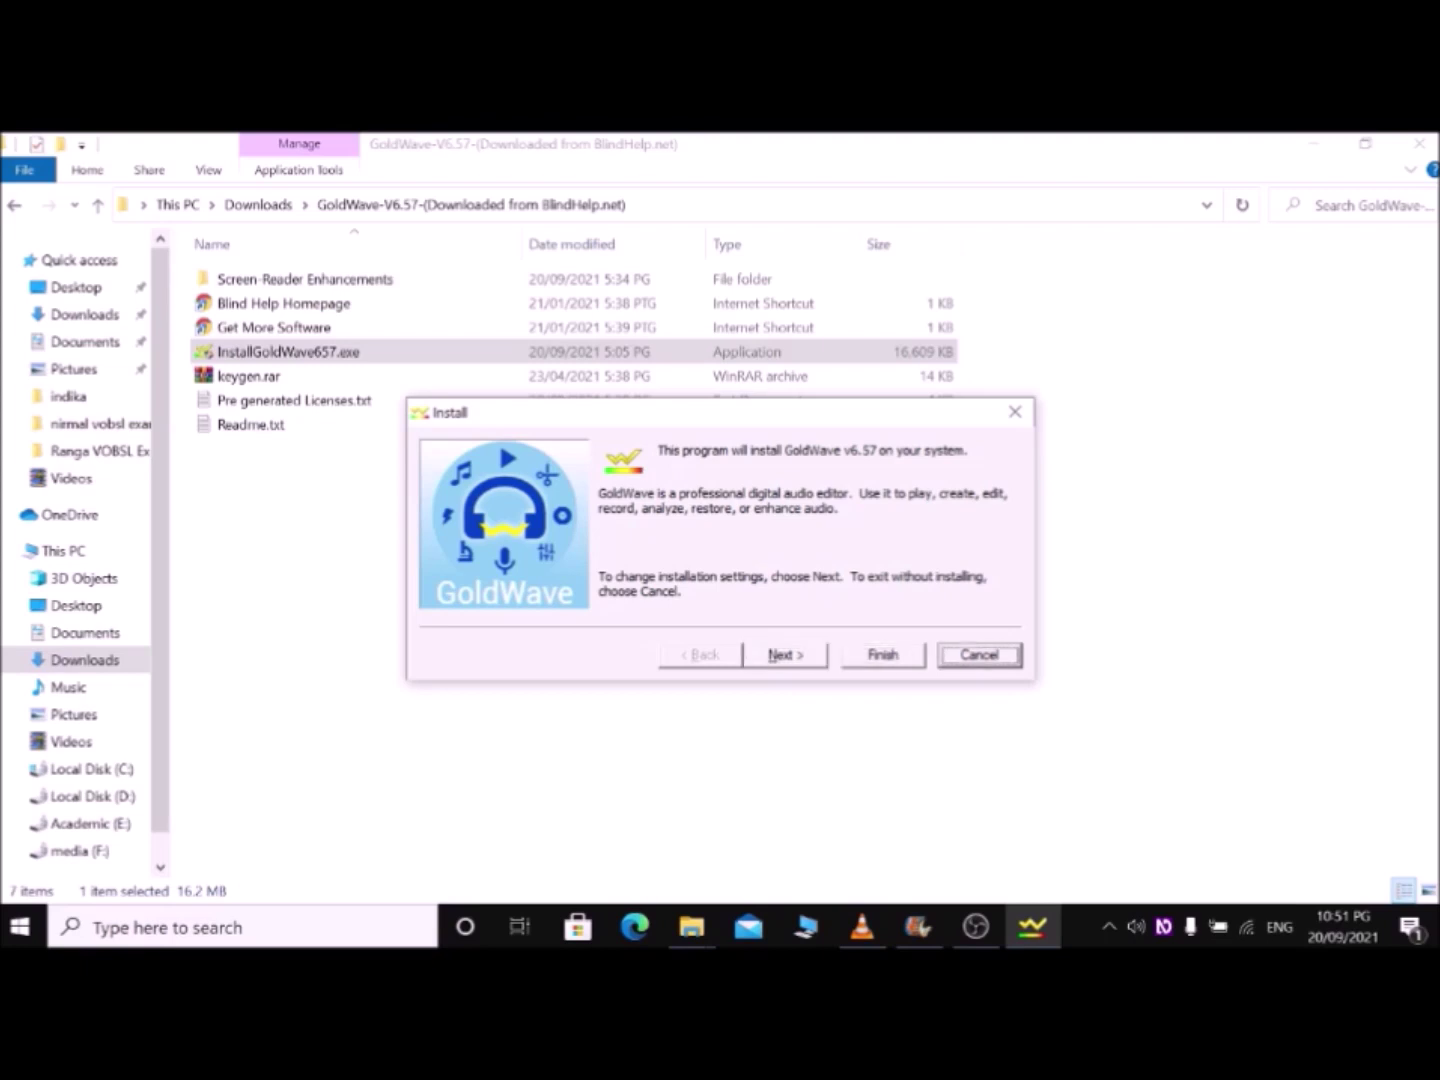
key("Tab")
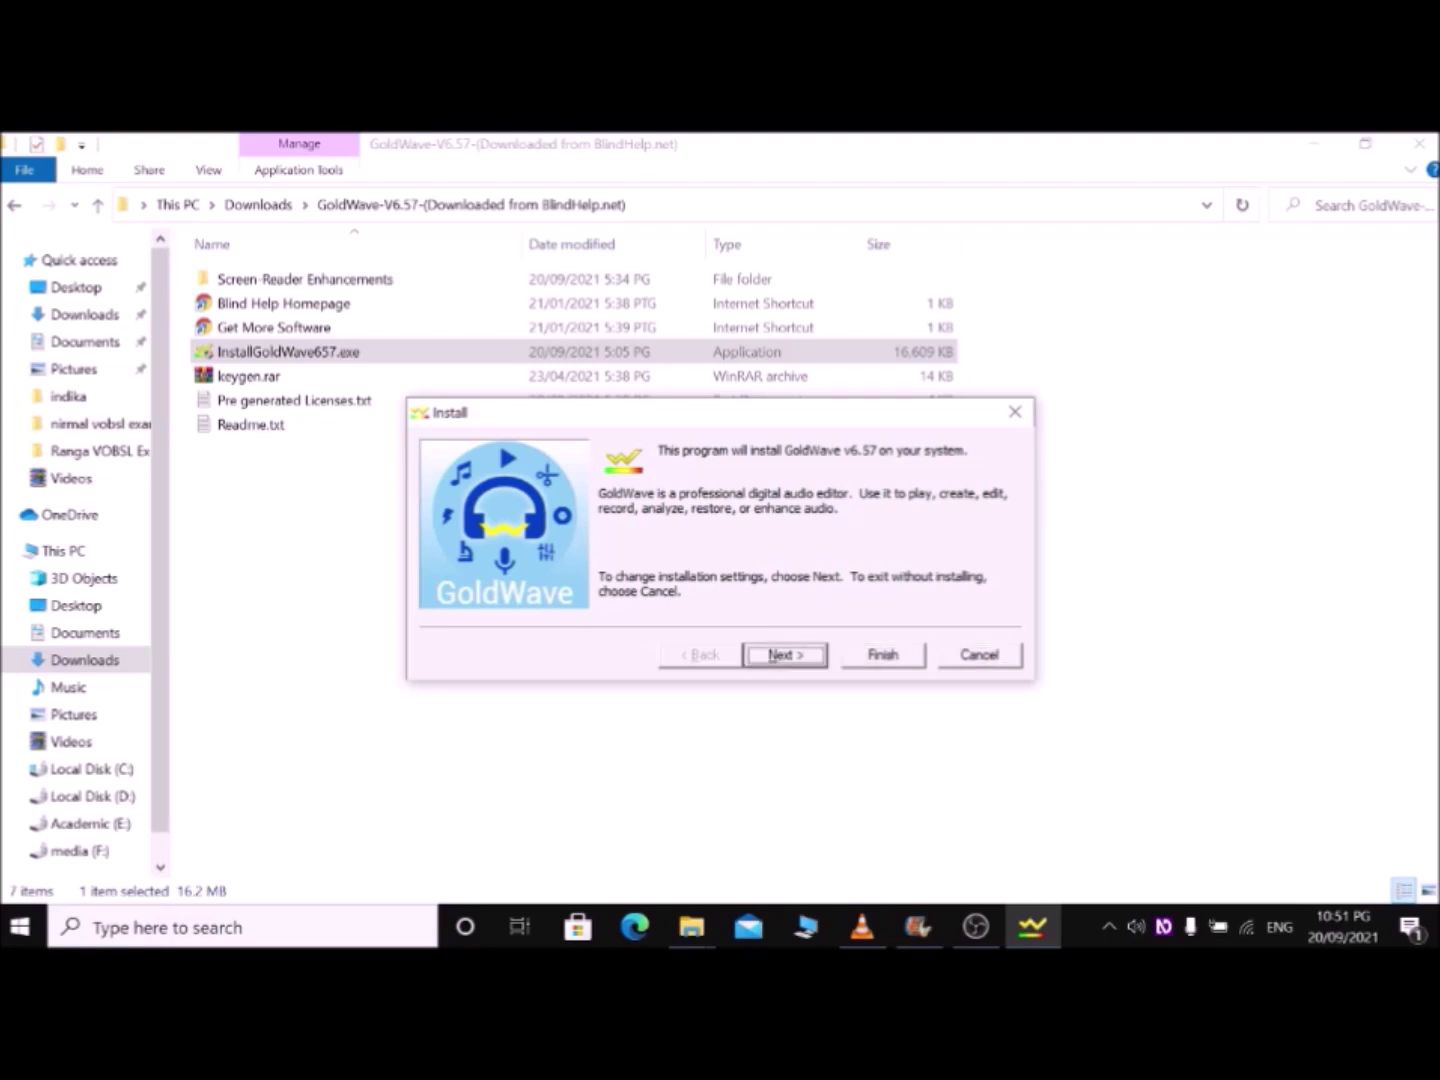
key("Return")
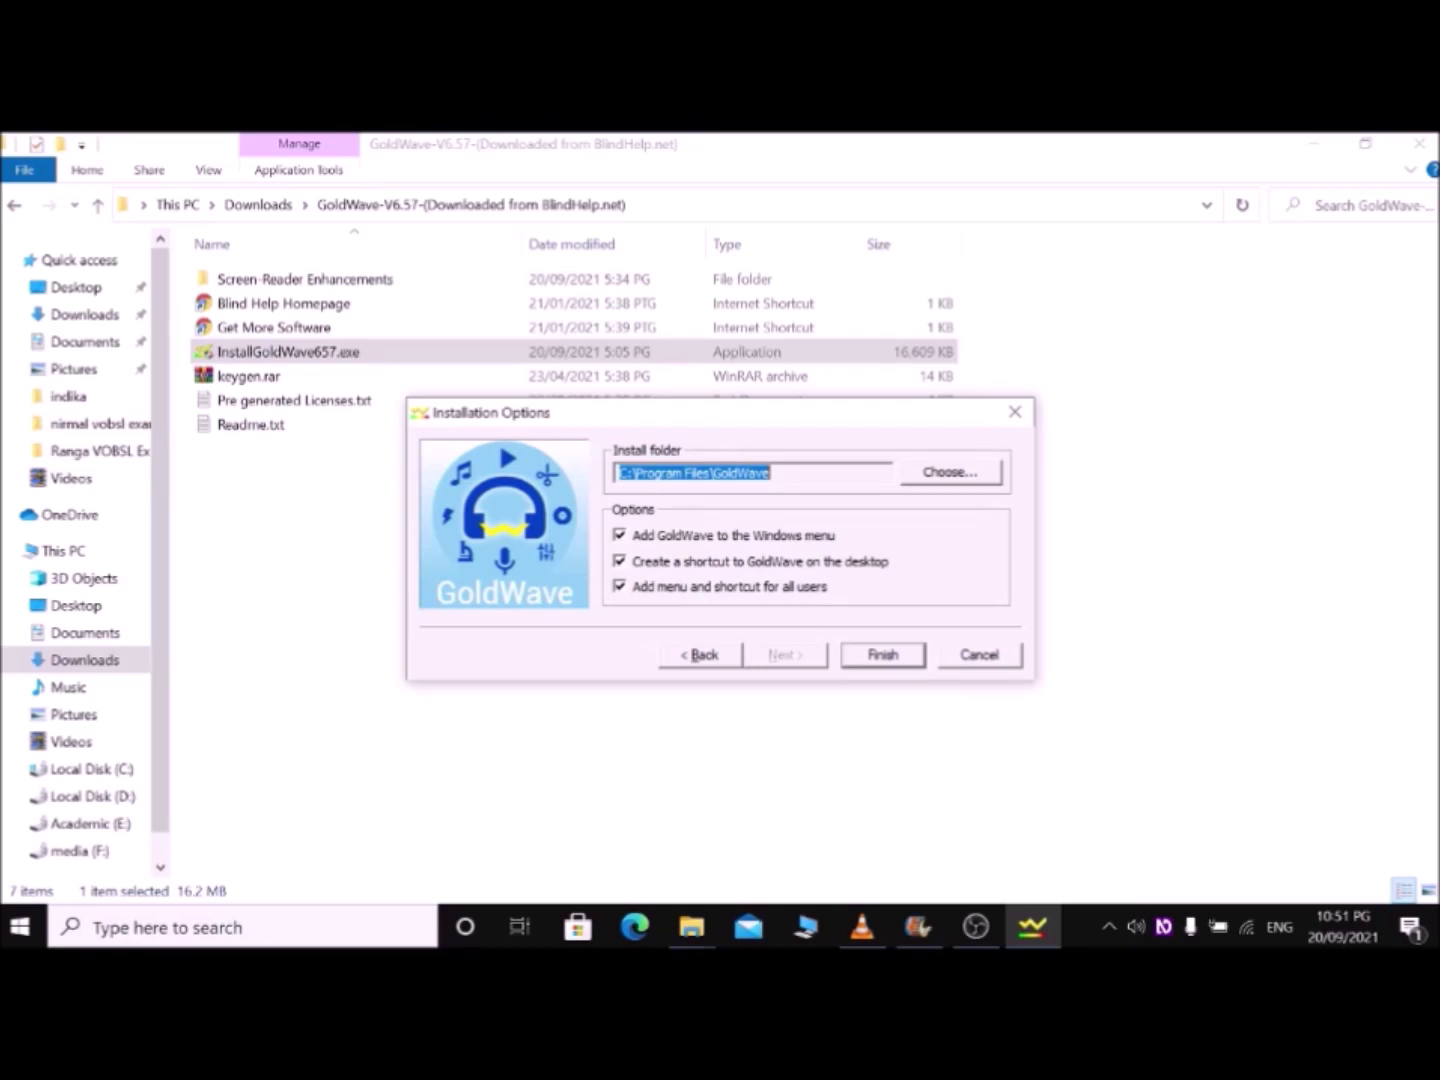
Step: Keep C:\Program Files\GoldWave and all three shortcut options, then start installing
key("Tab")
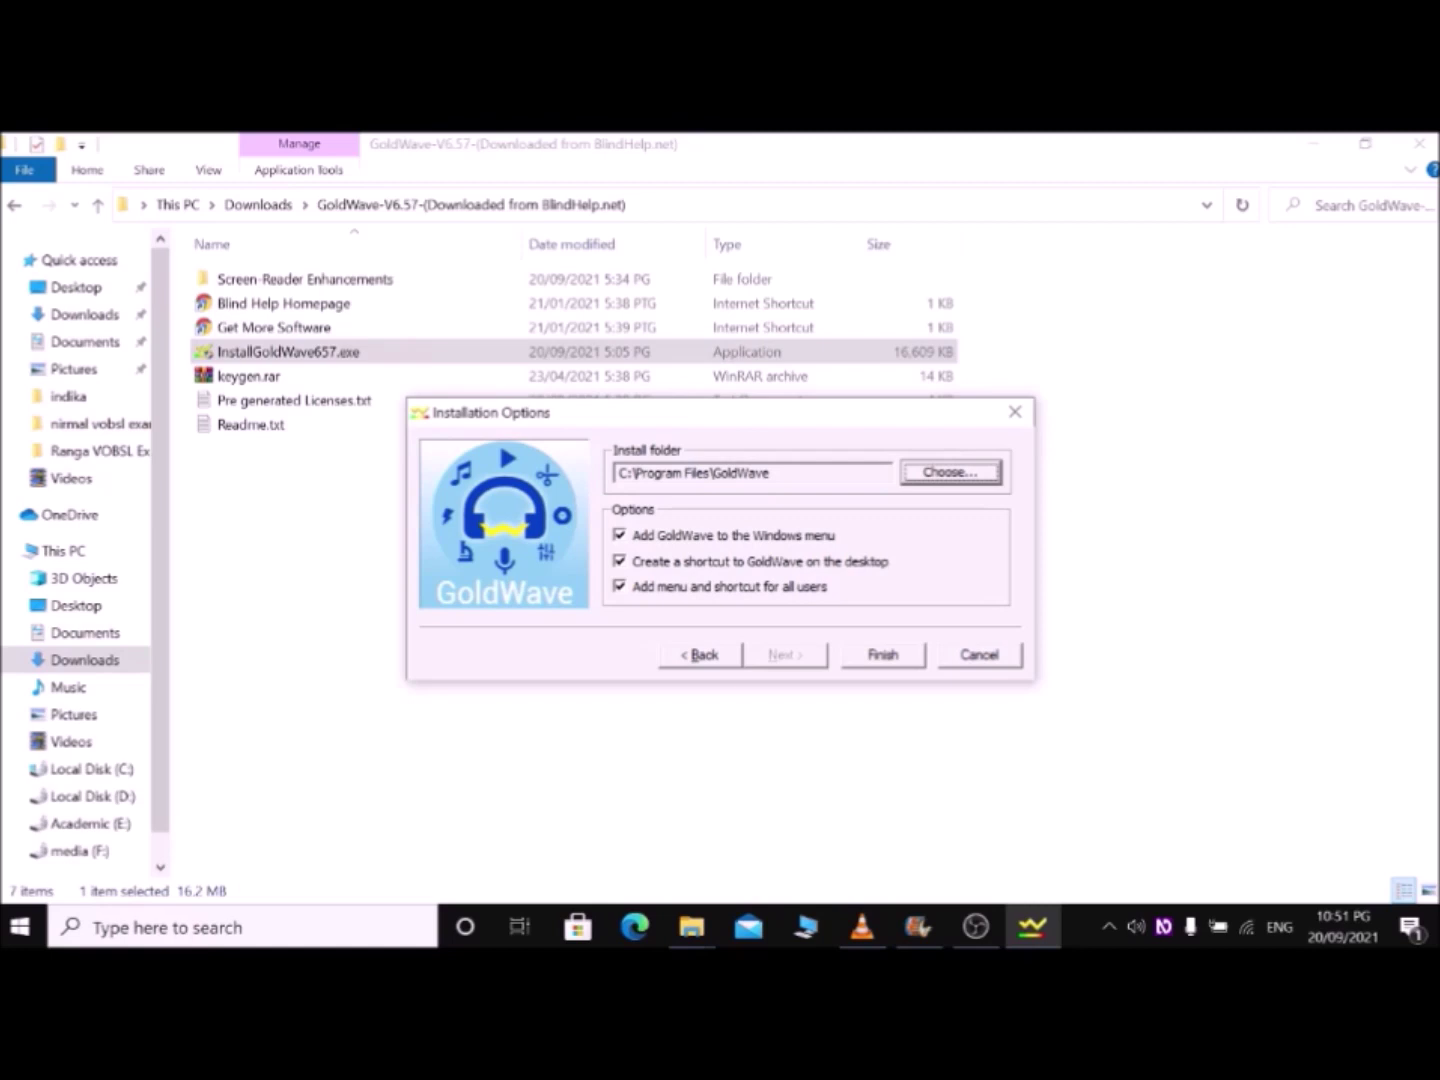
key("Tab")
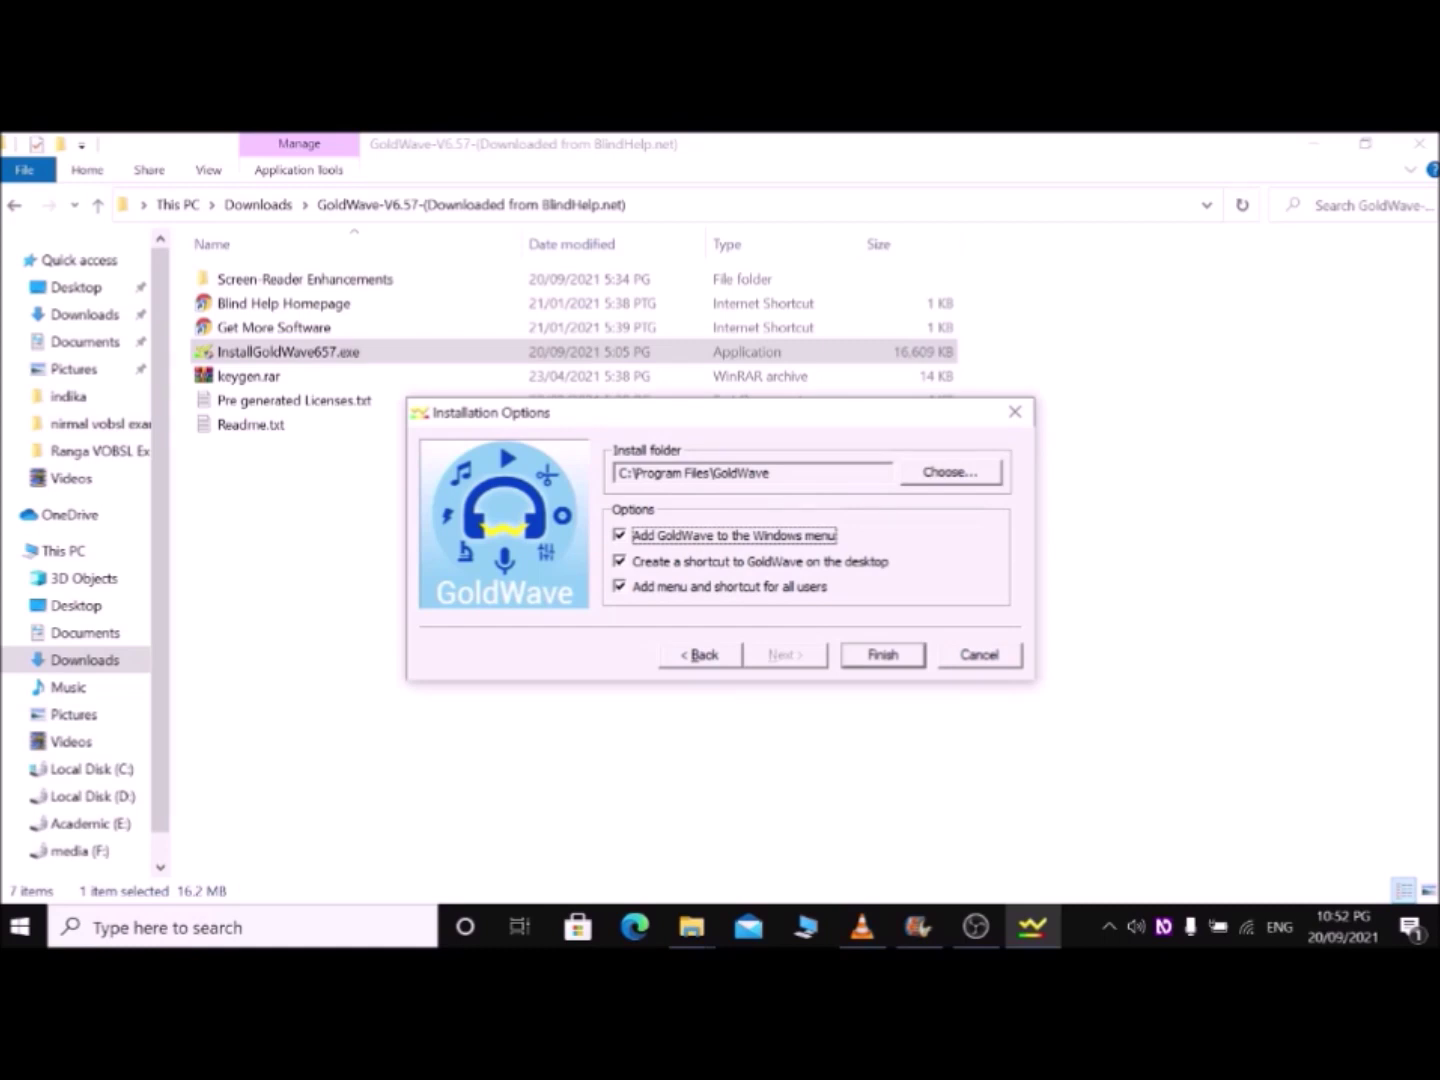
key("Tab")
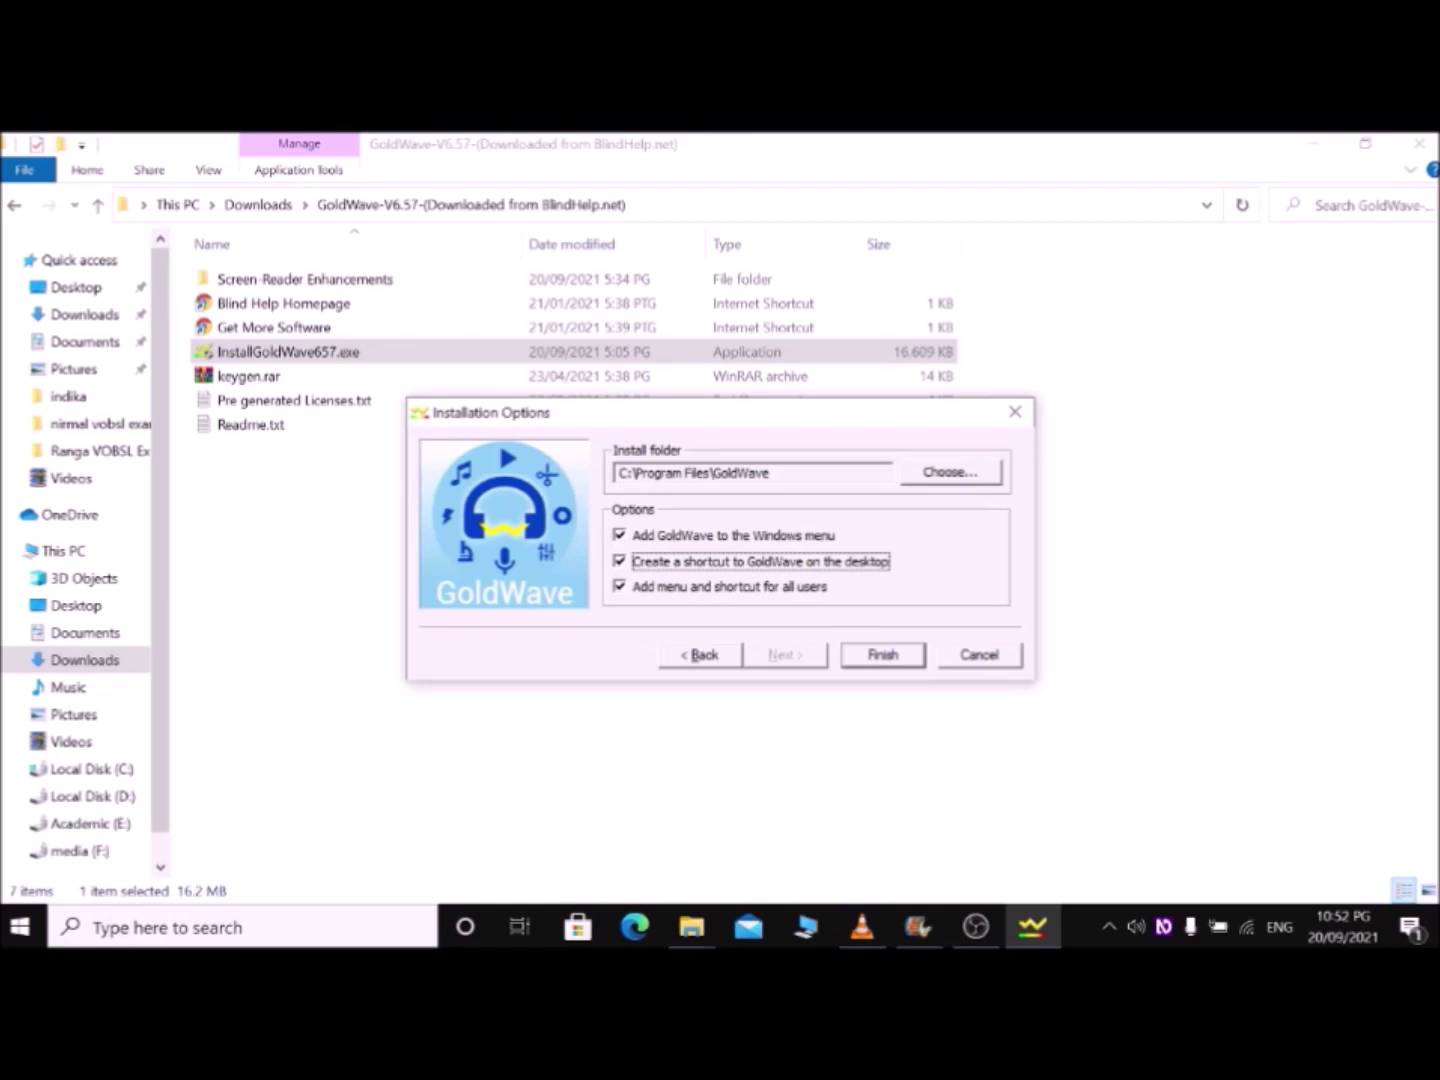
key("Tab")
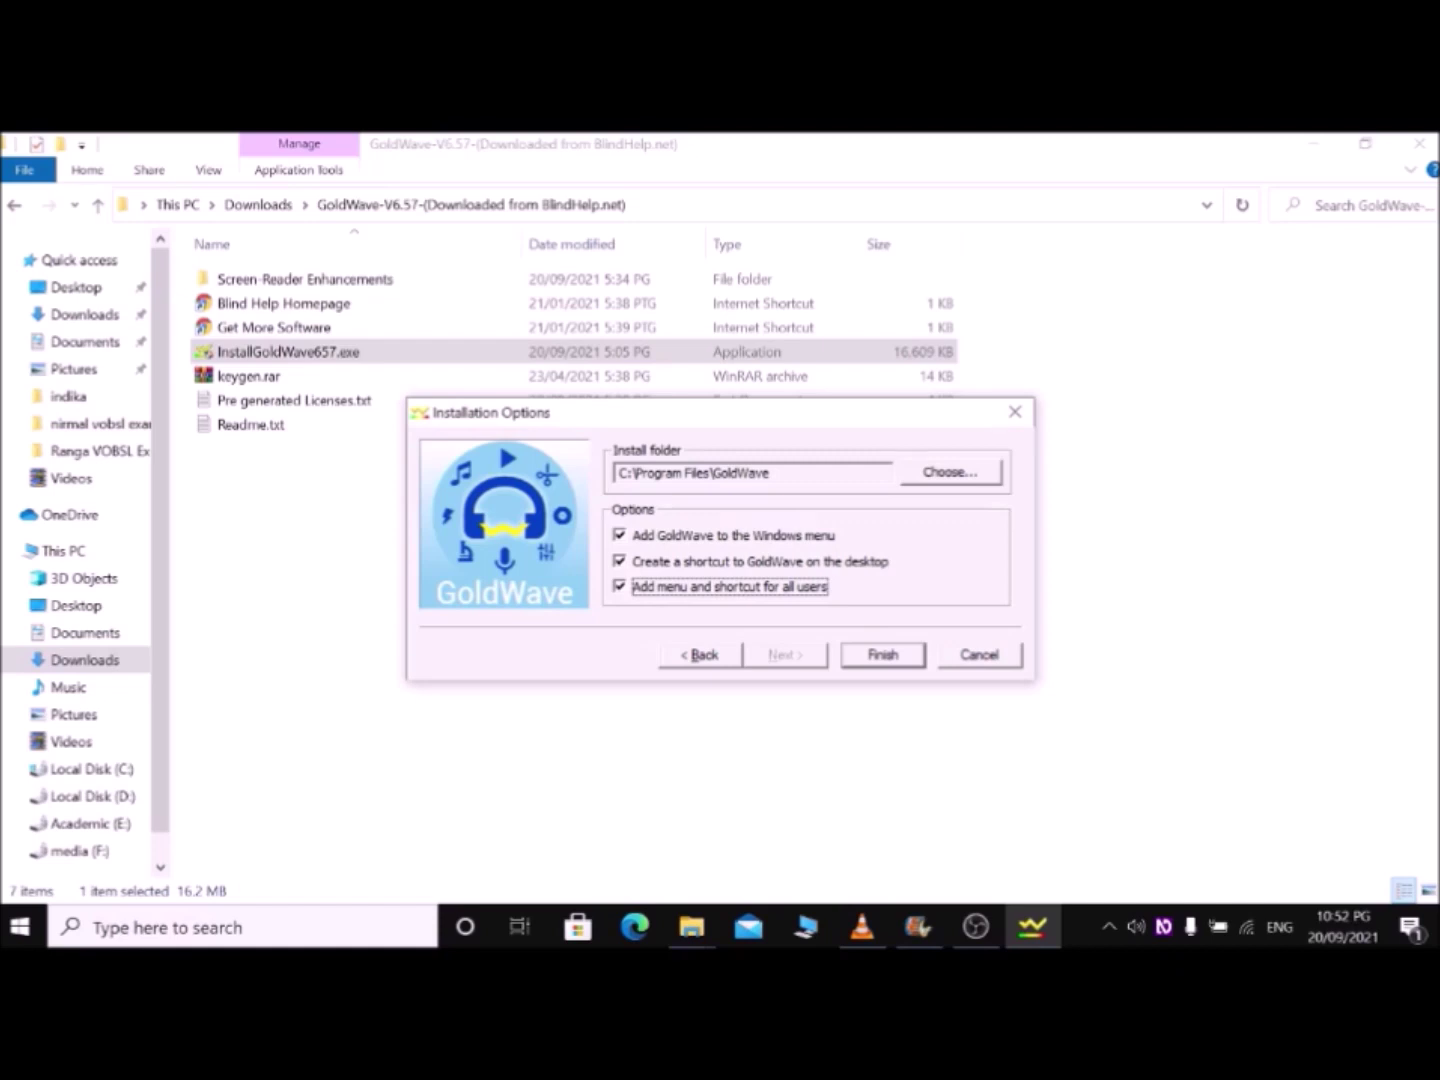
key("Tab")
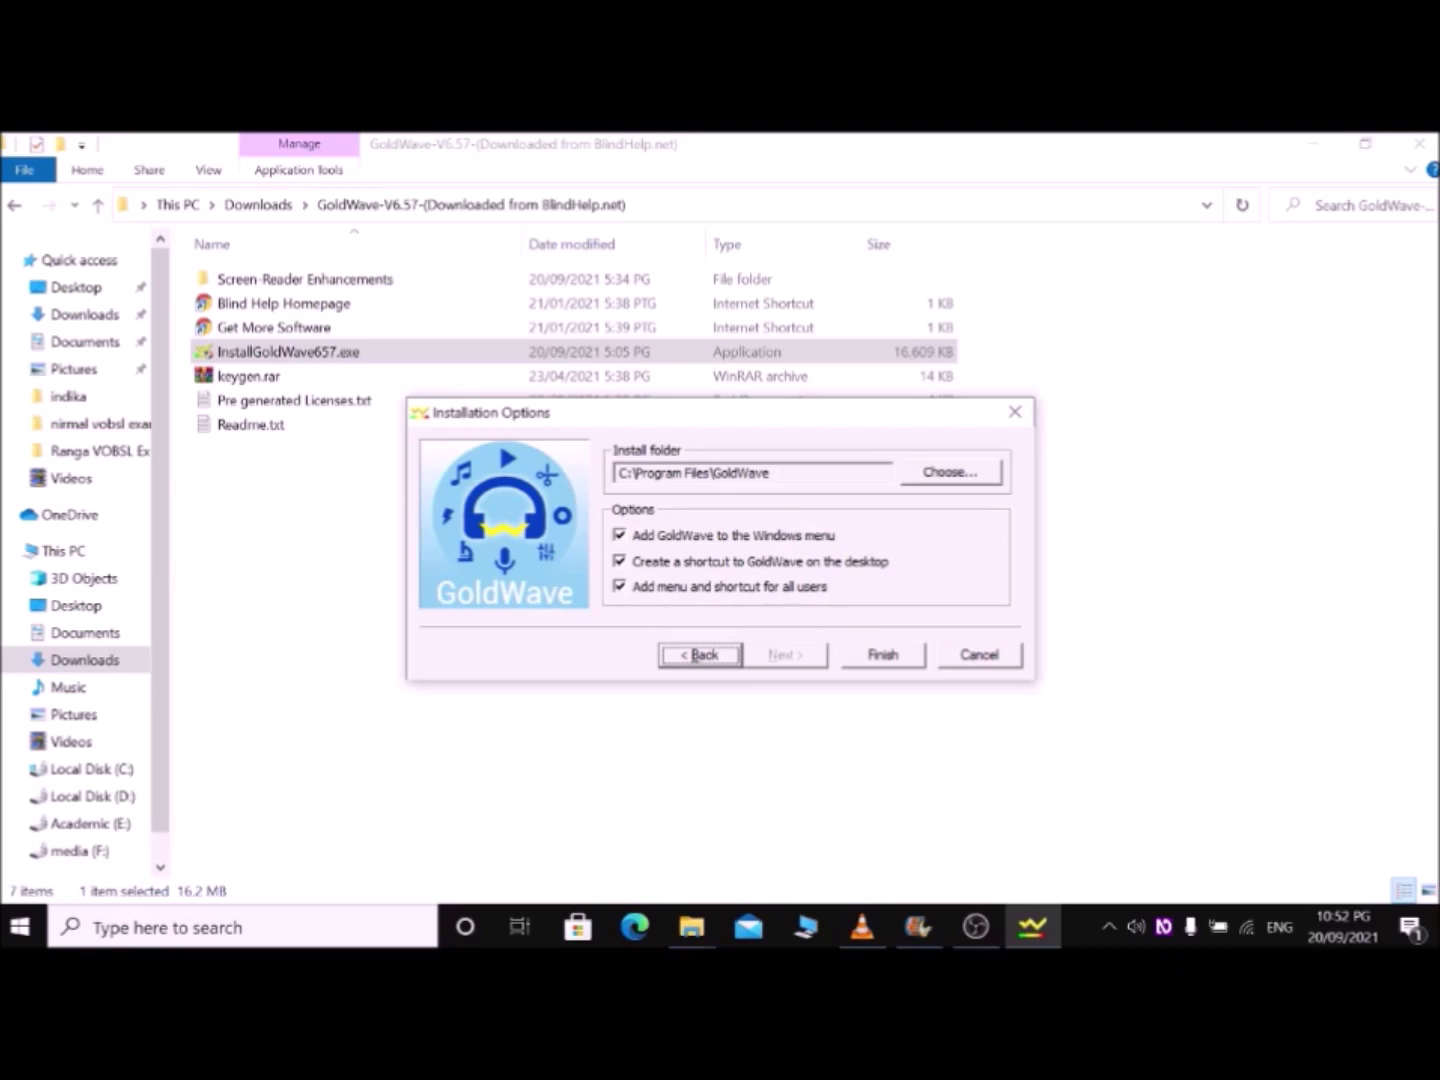
key("Tab")
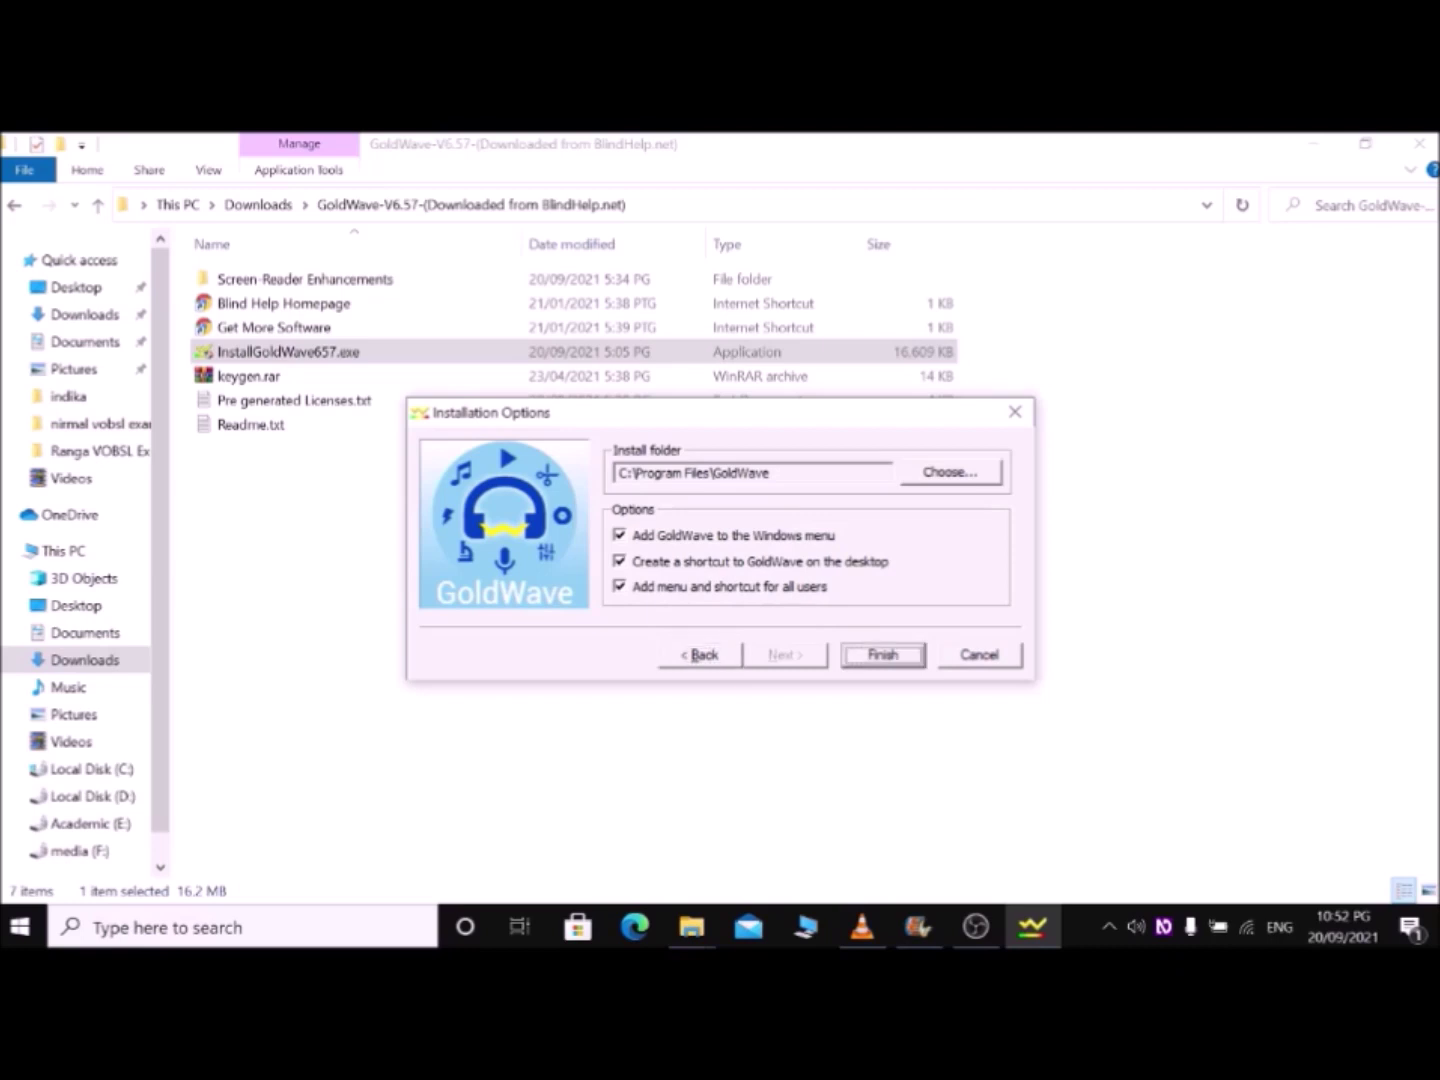
key("Return")
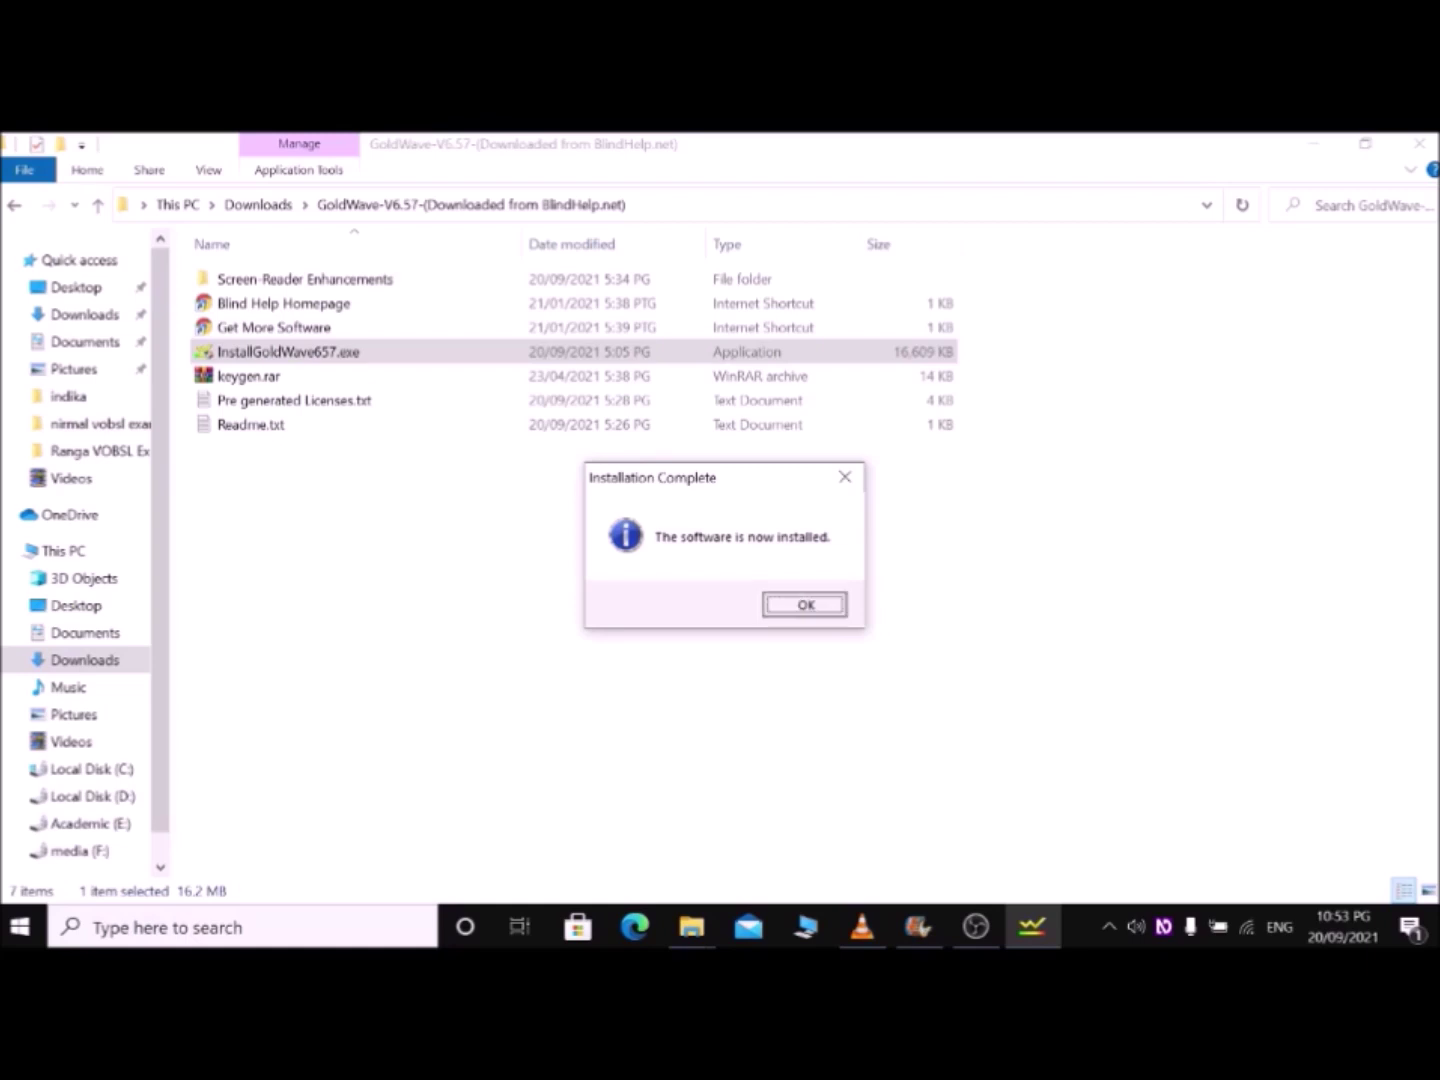
Step: Dismiss Installation Complete, look over keygen.rar, Pre generated Licenses.txt and Readme.txt, then close the folder
key("Return")
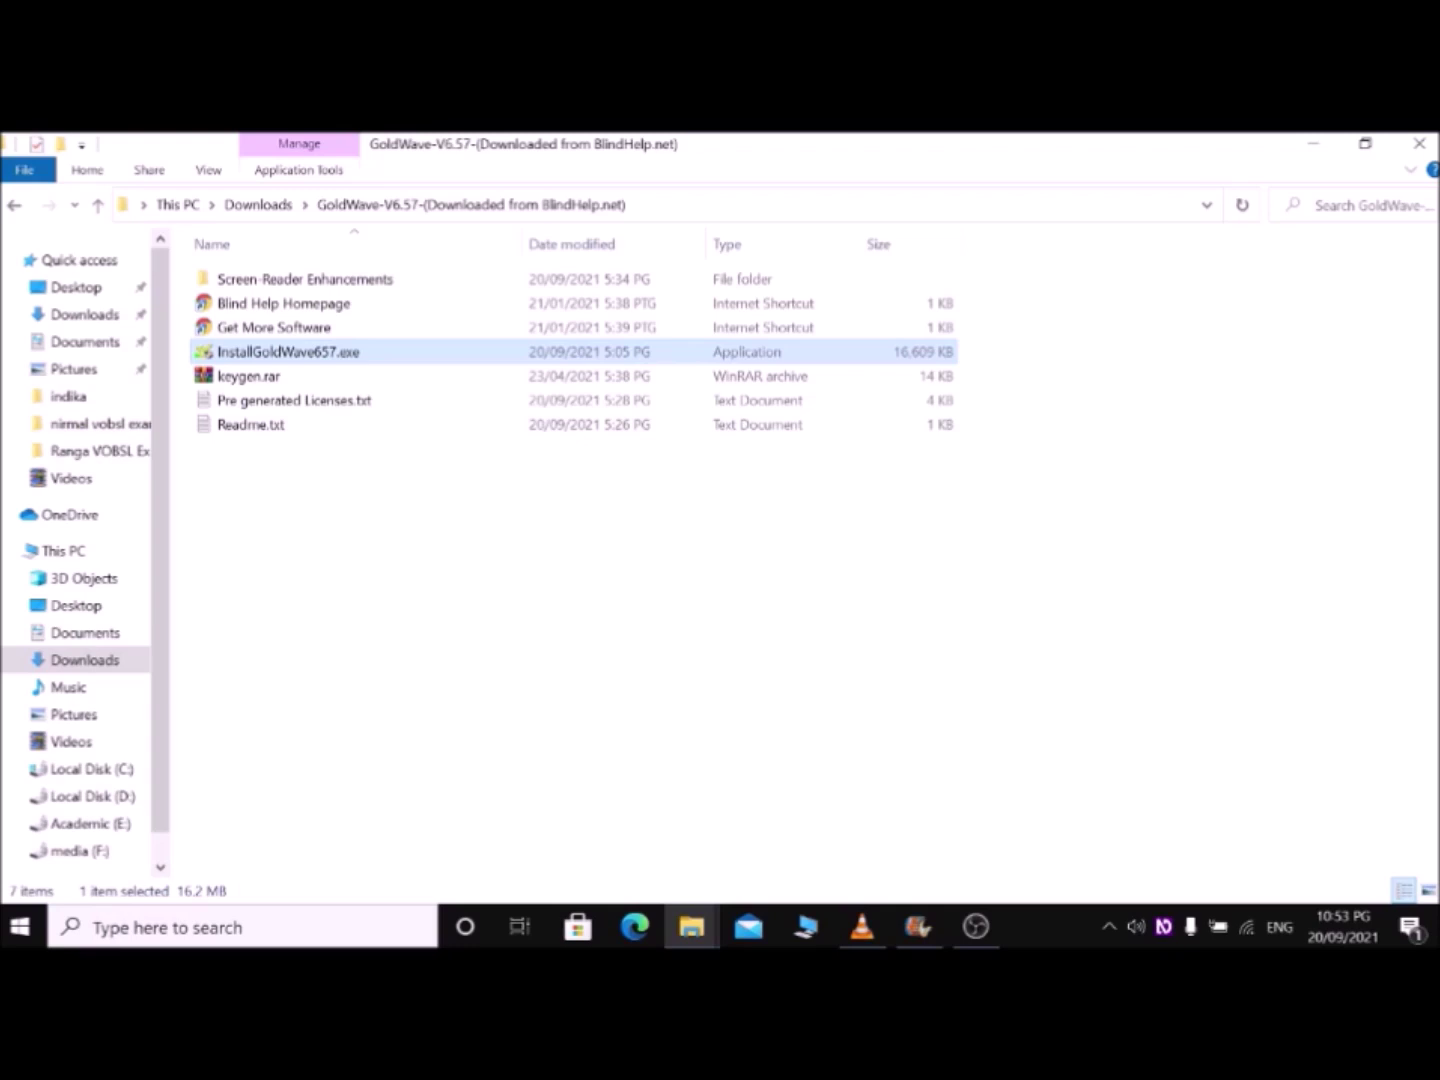
left_click(248, 376)
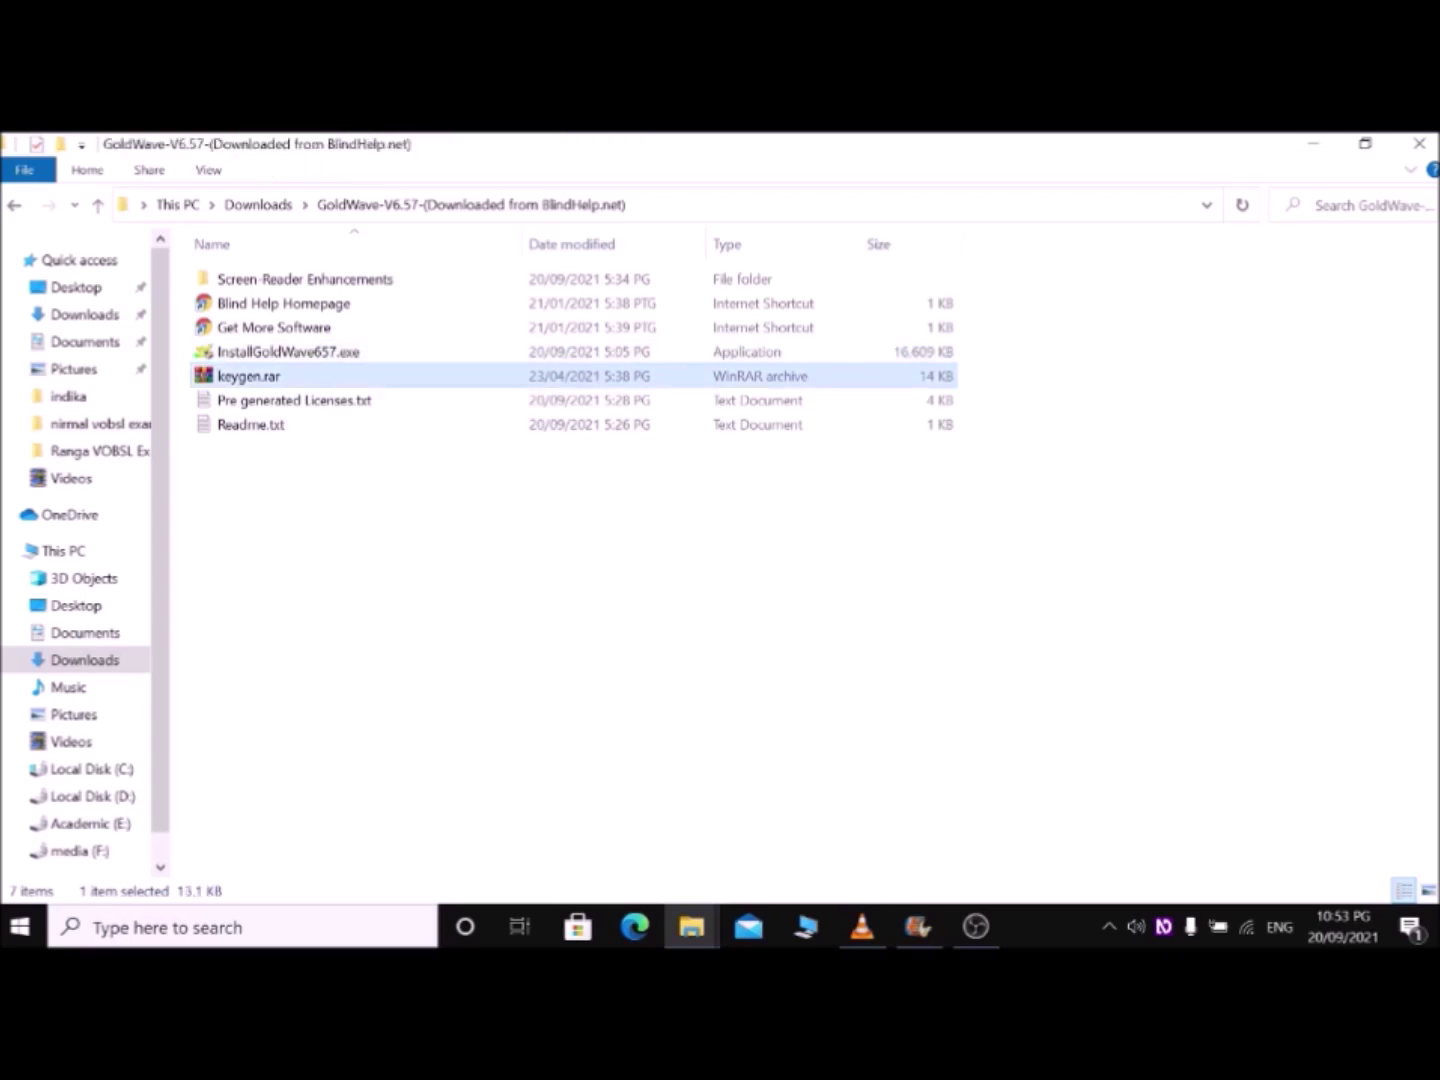
left_click(294, 401)
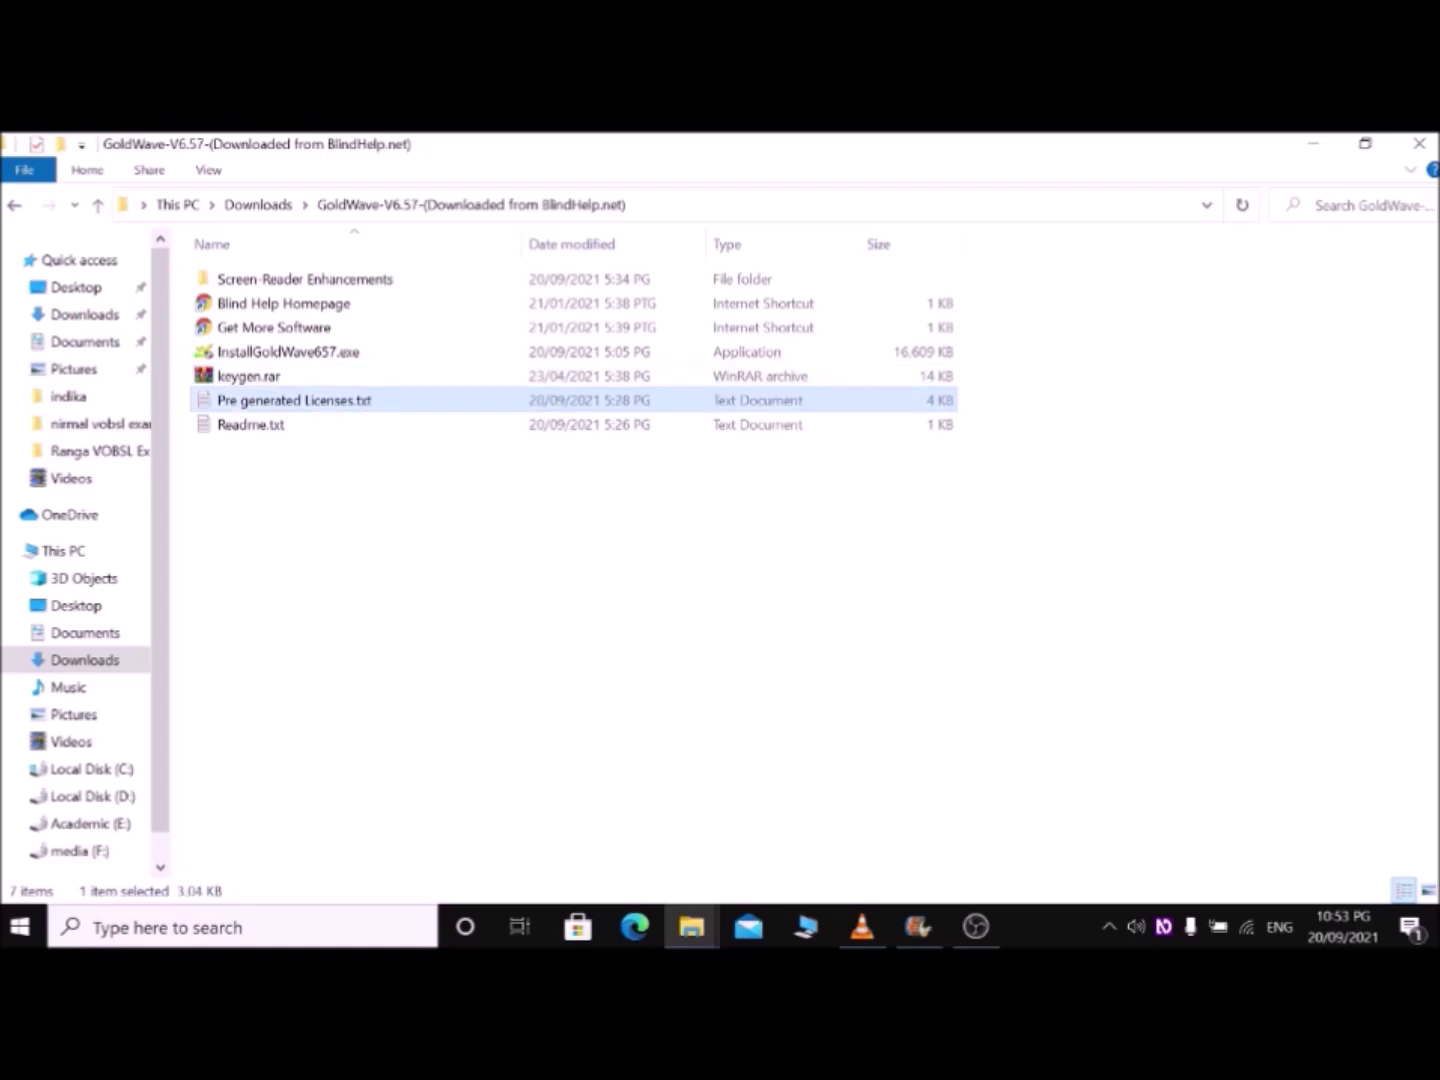
left_click(251, 425)
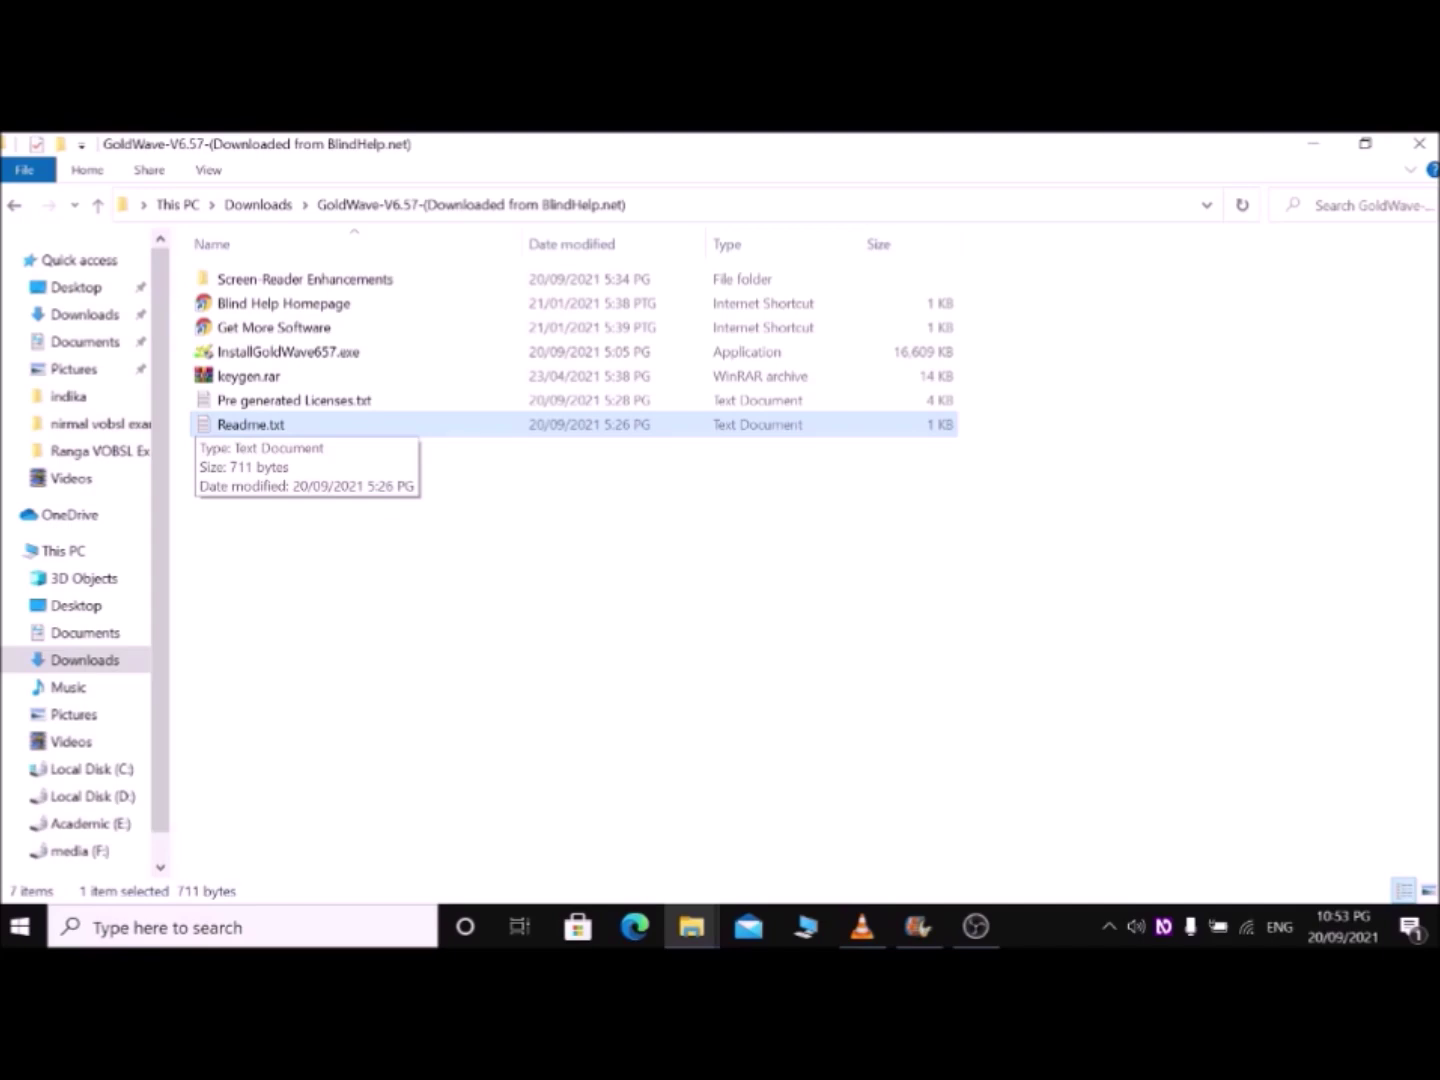
key("super+d")
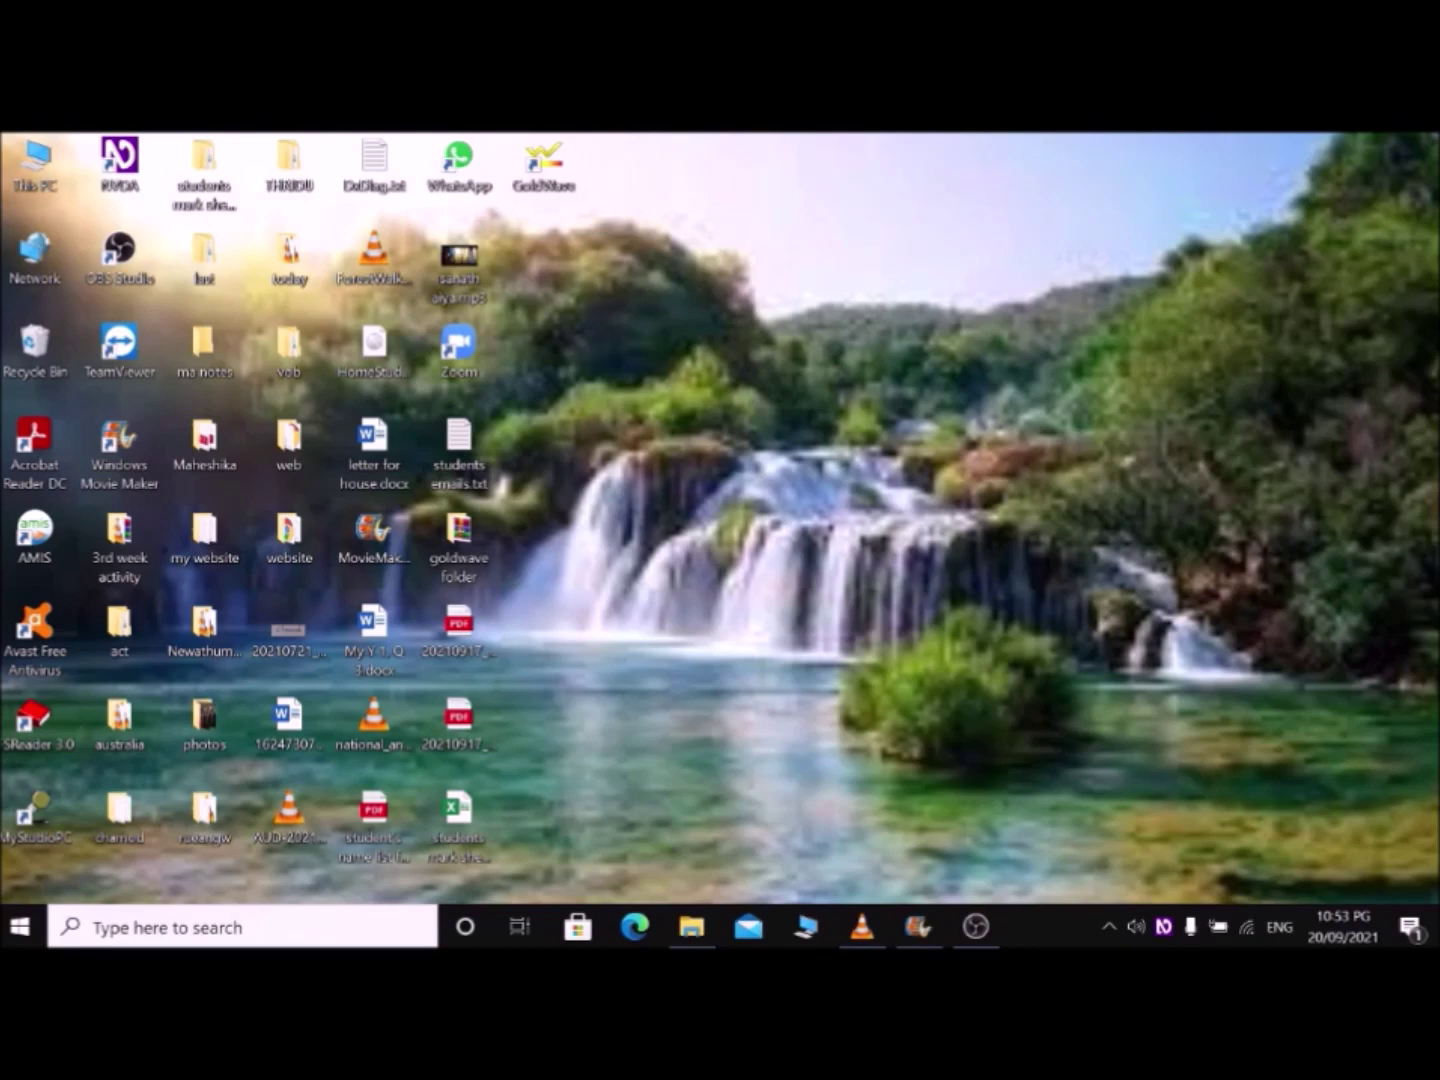
Step: Search the Start menu for 'gol' to find the newly installed GoldWave app
key("super")
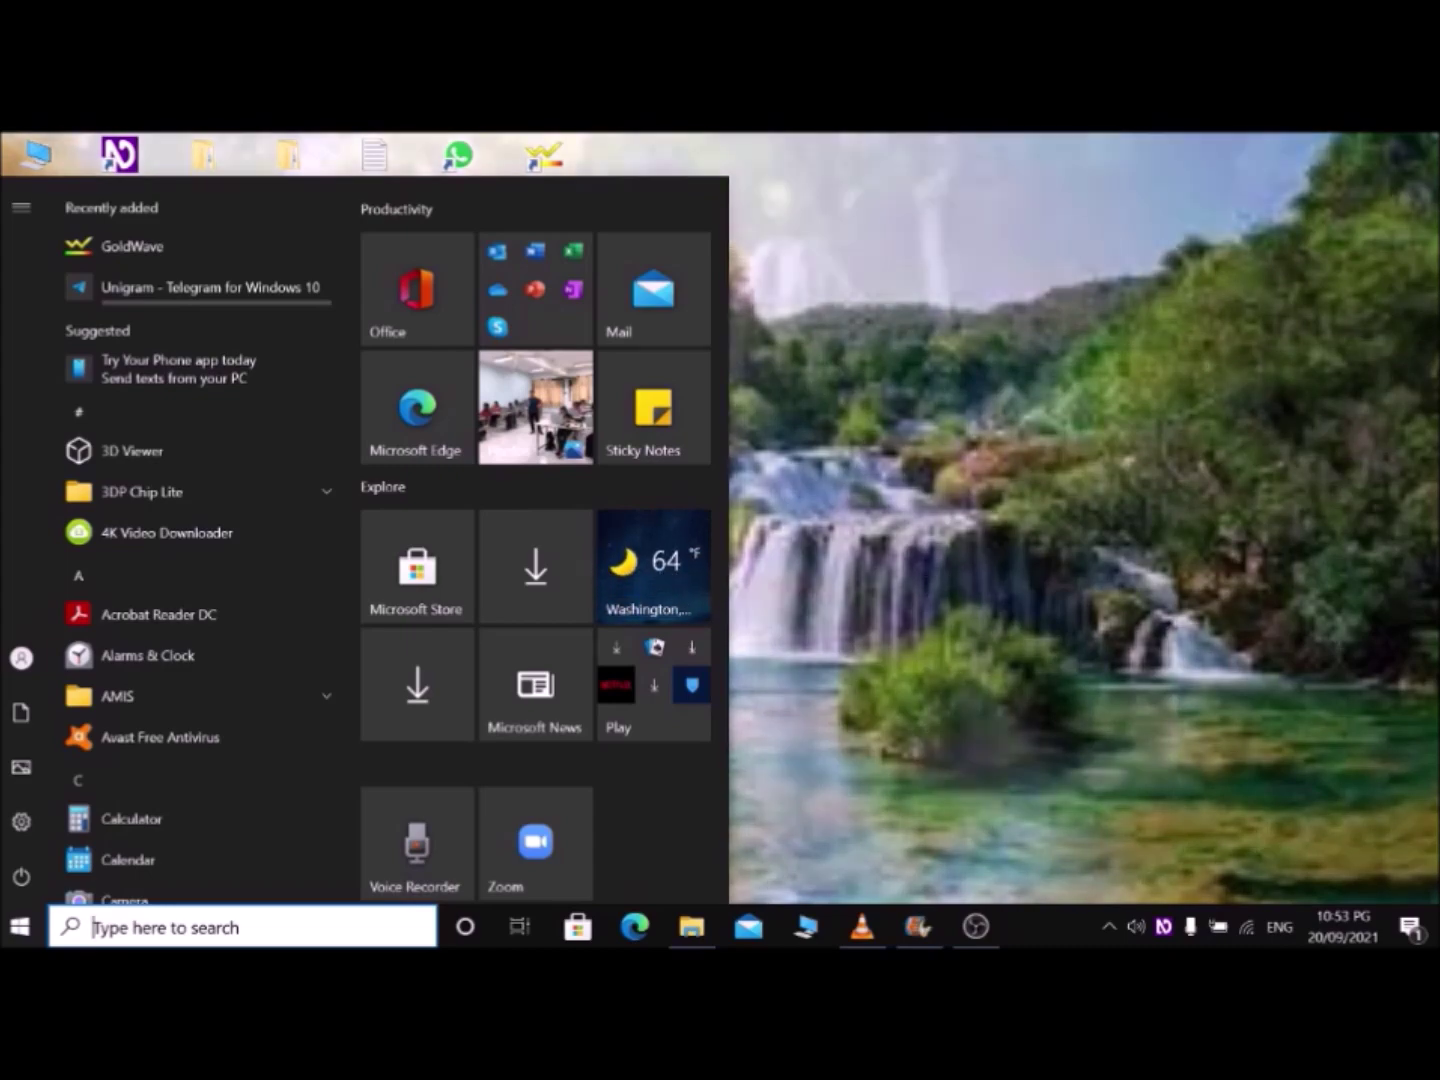
type("go")
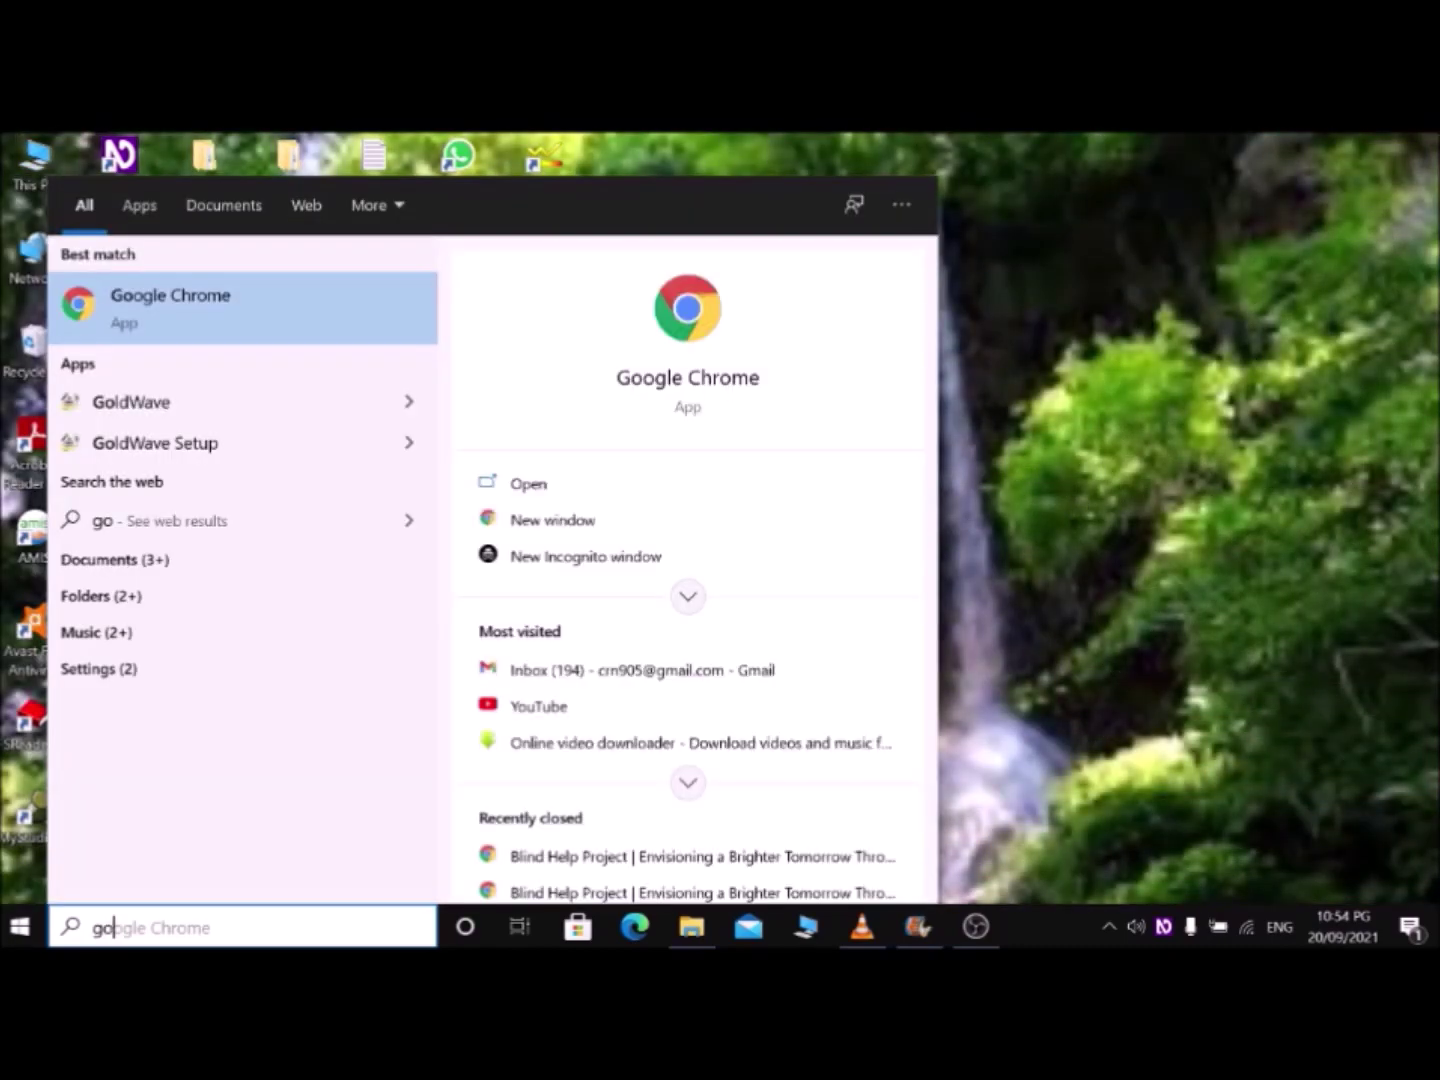
type("l")
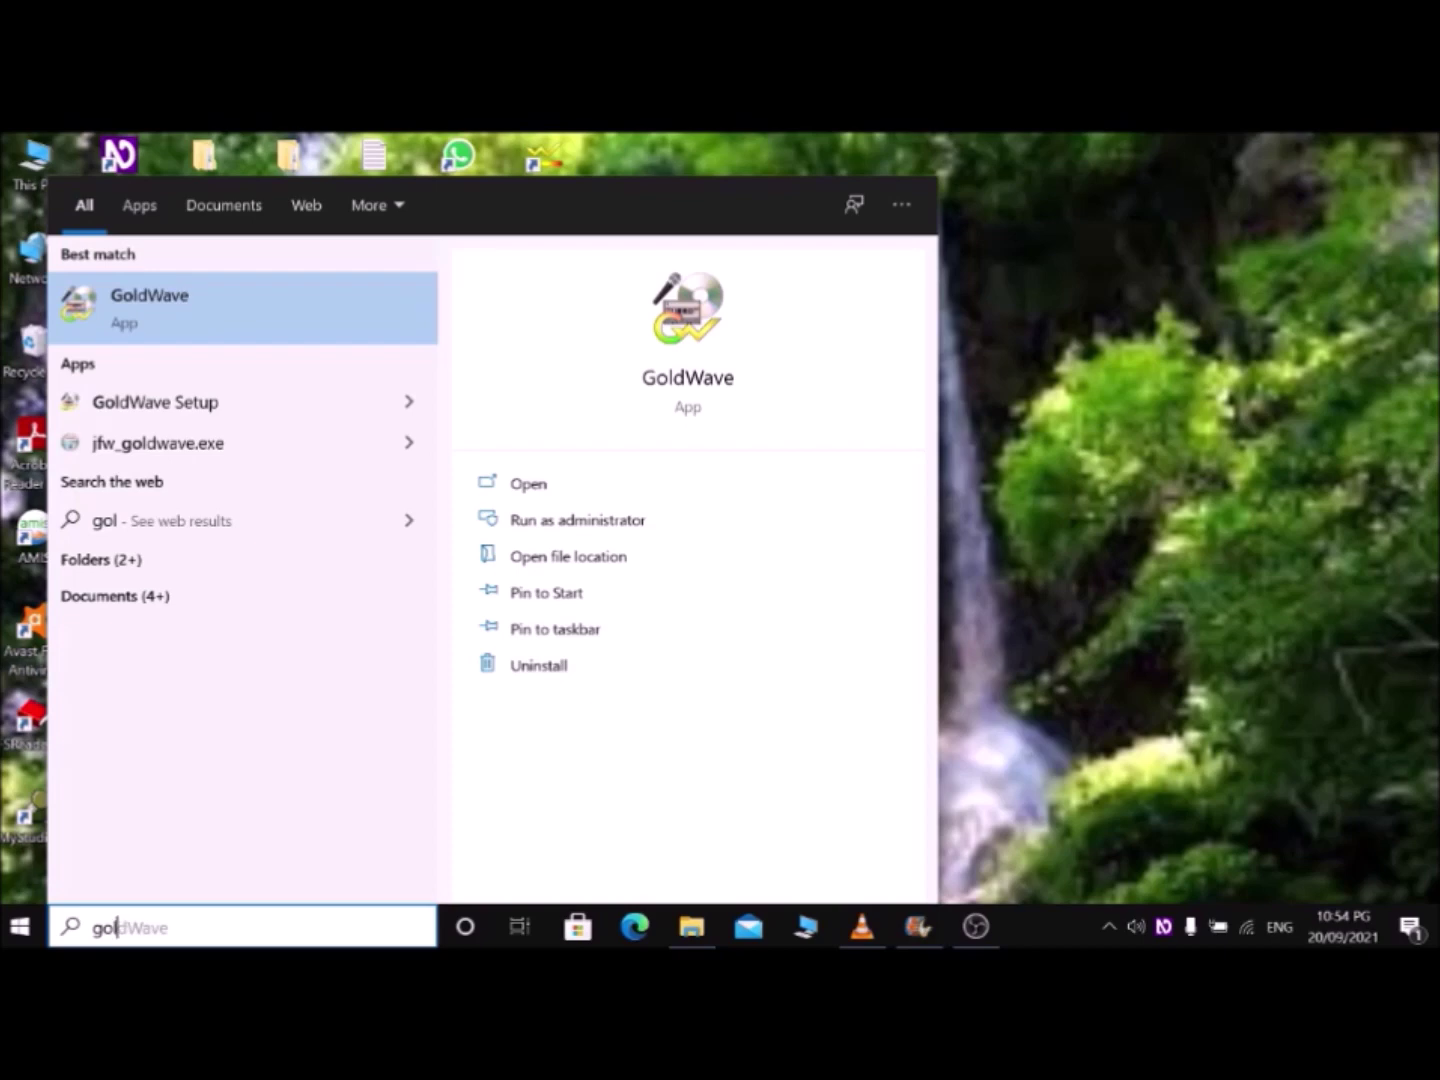
key("Escape")
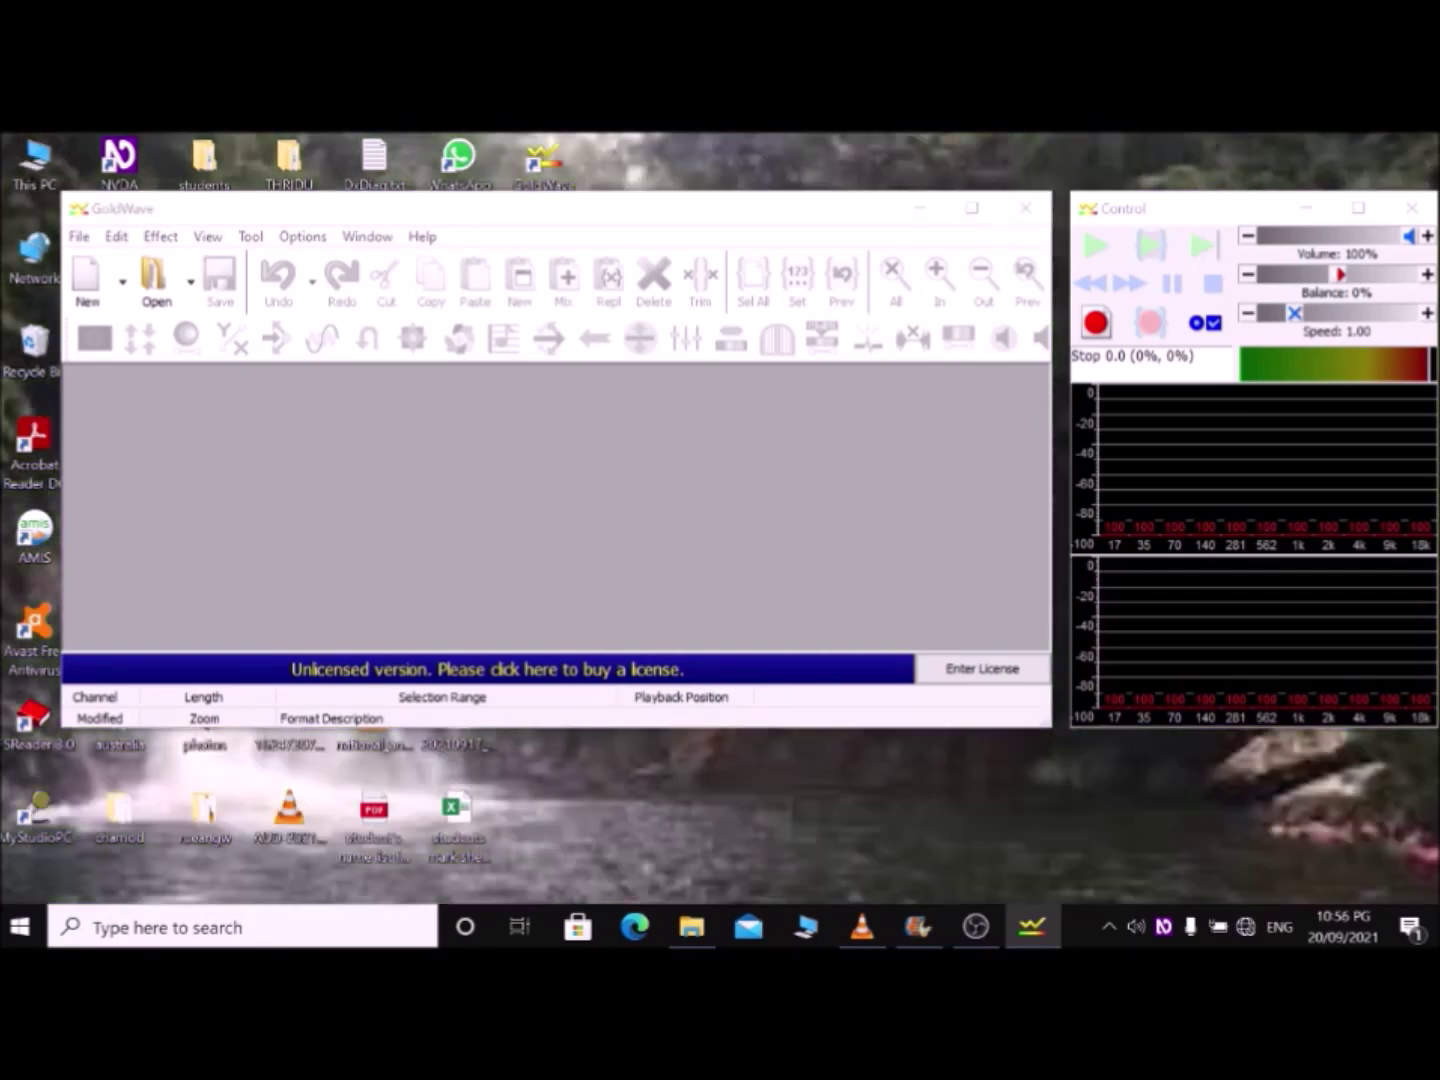
Step: Show GoldWave's Open Sound dialog with Ctrl+O
key("ctrl+o")
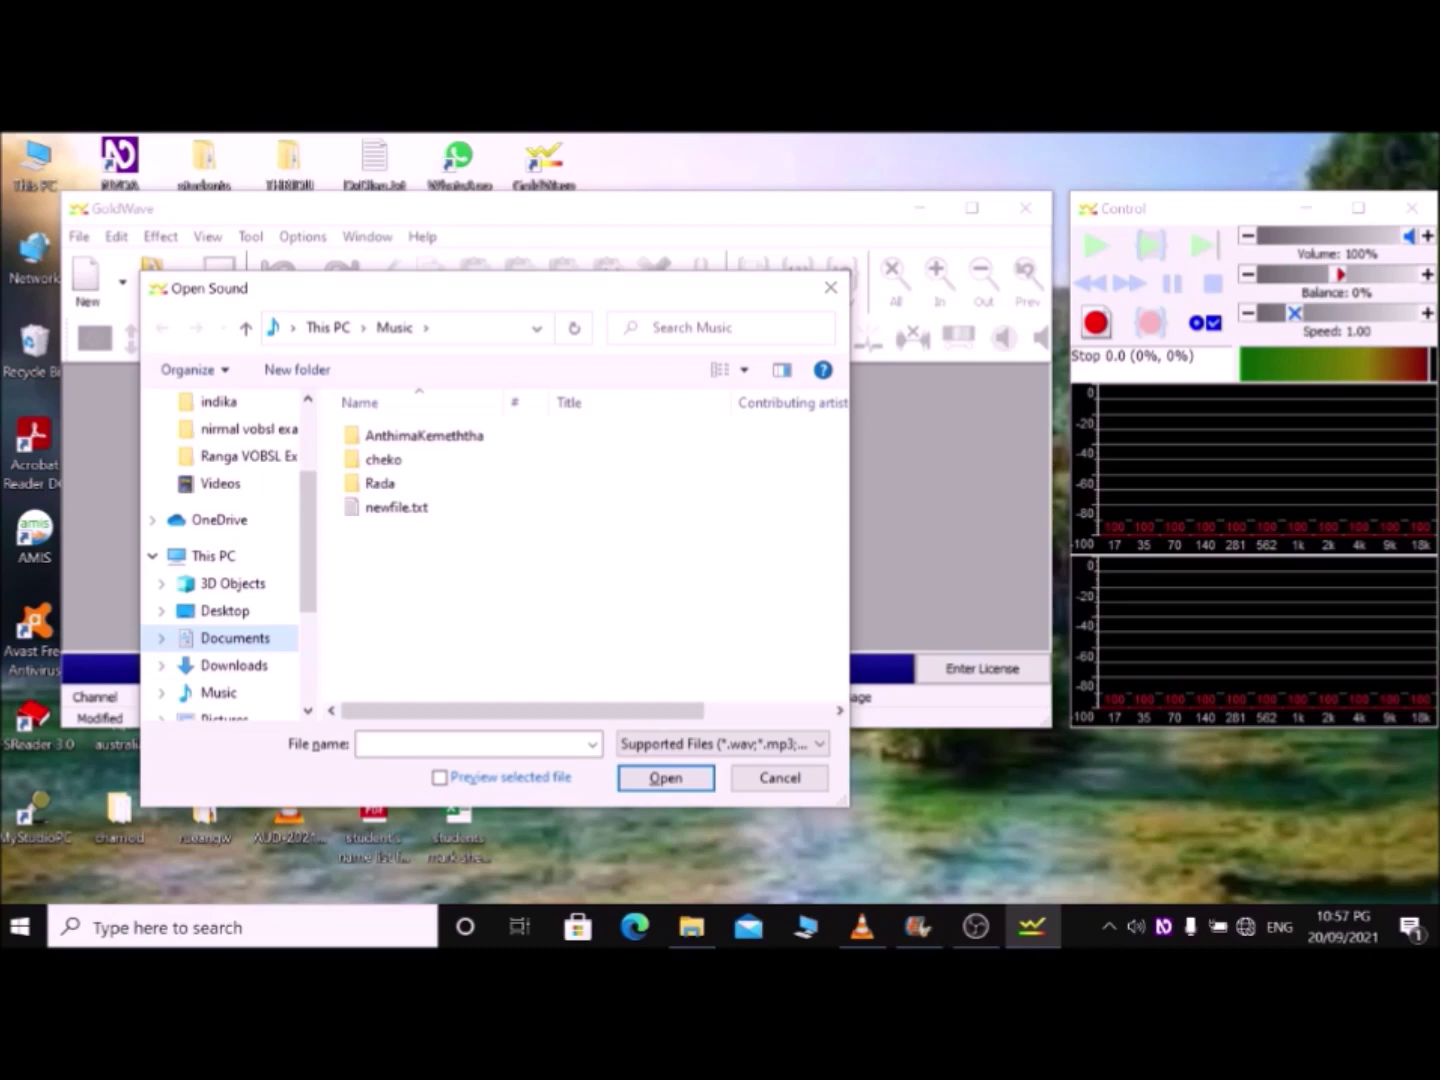
Step: Browse to Documents\Sound recordings and open practise.m4a
left_click(235, 637)
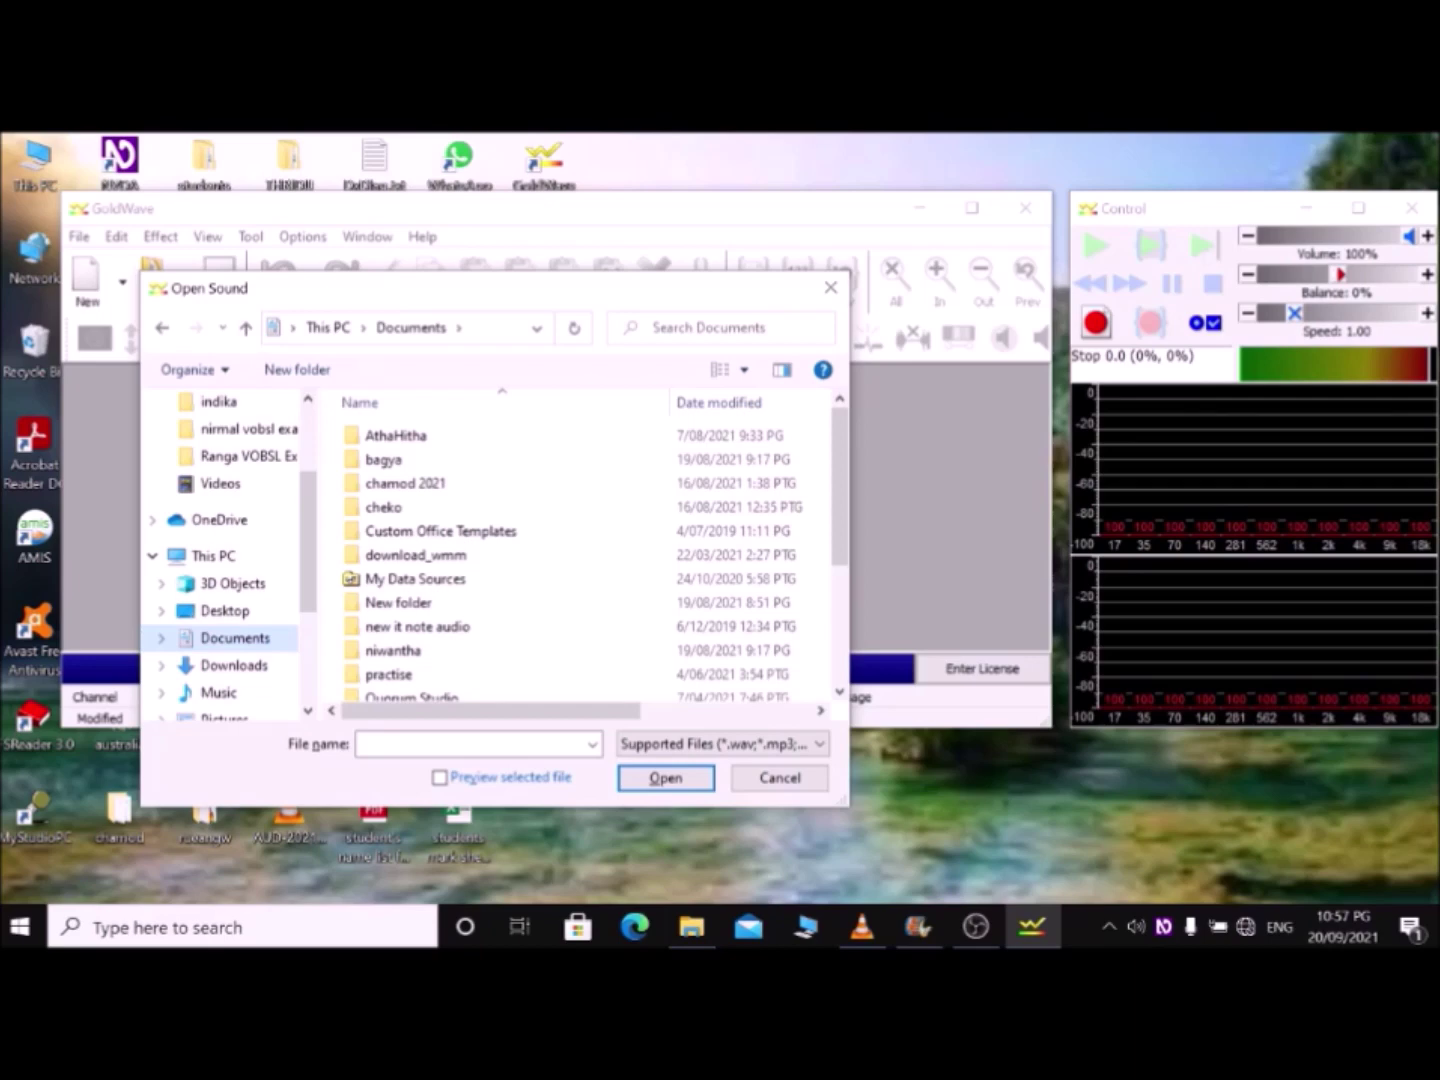
key("Tab")
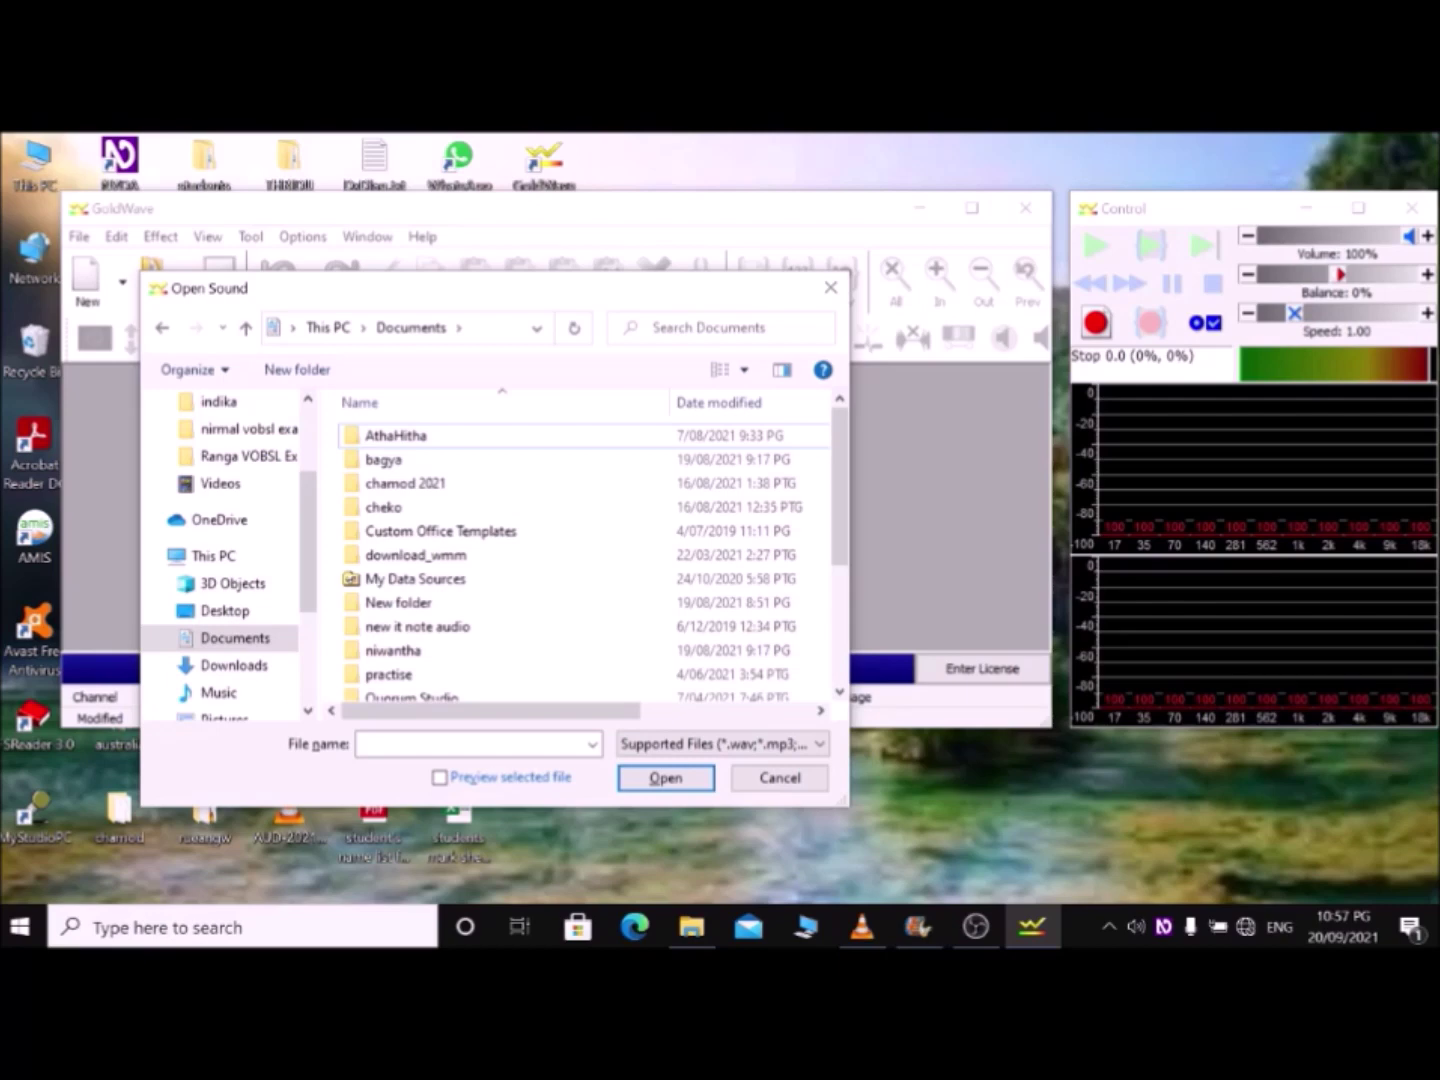
scroll(584, 561, "down", 3)
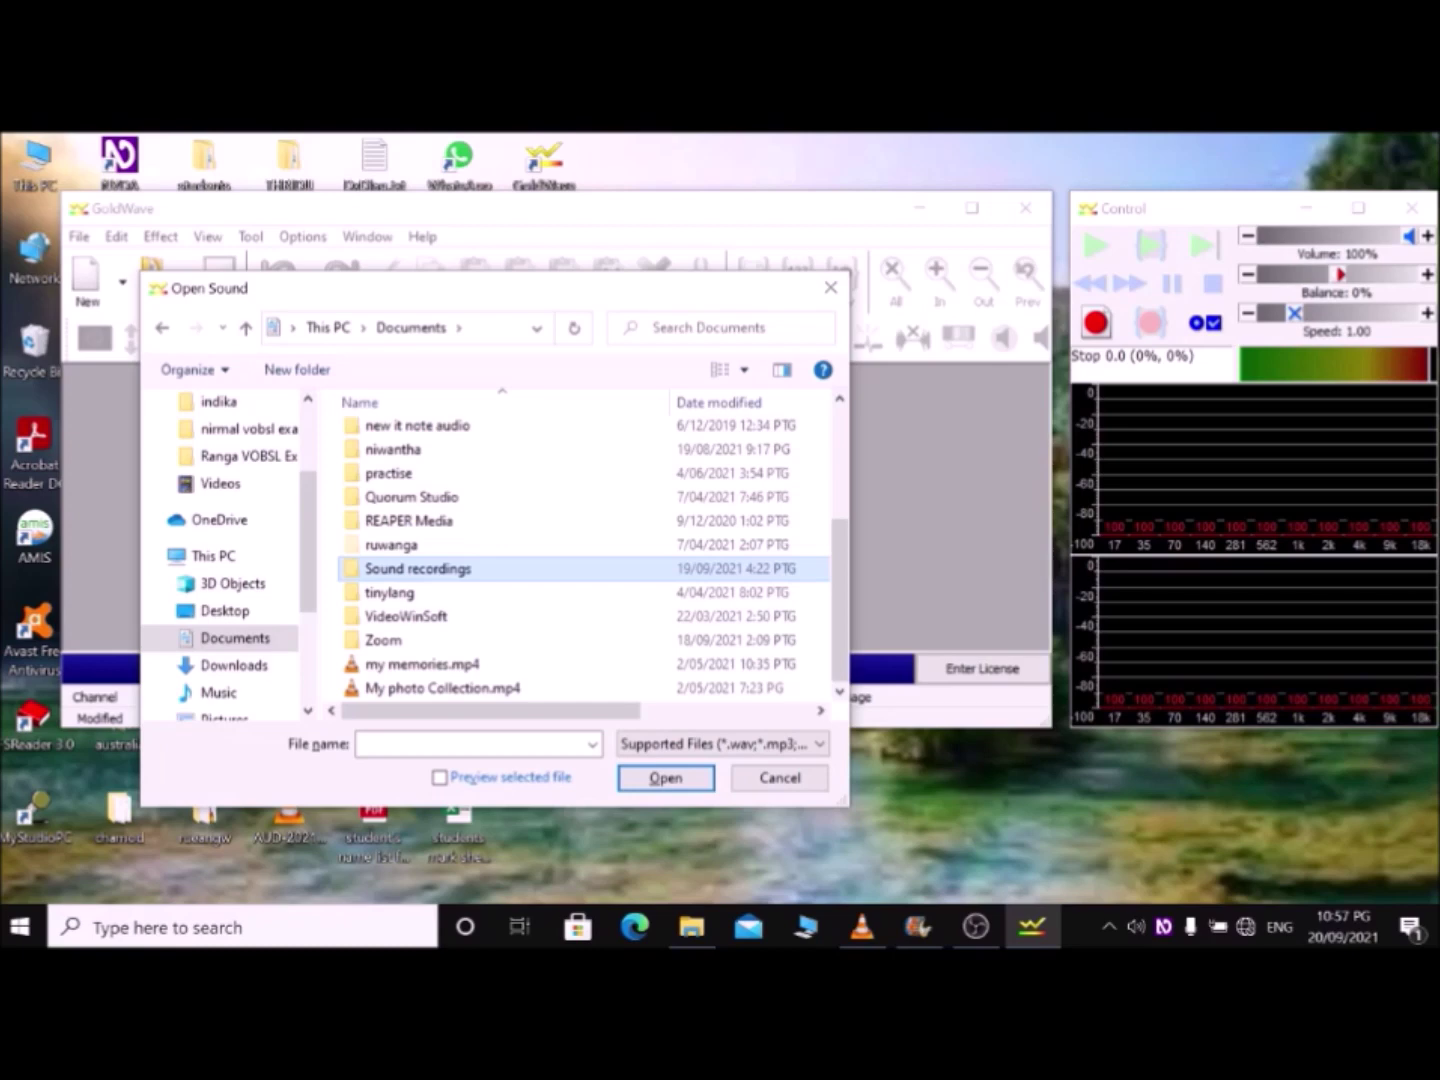
double_click(419, 568)
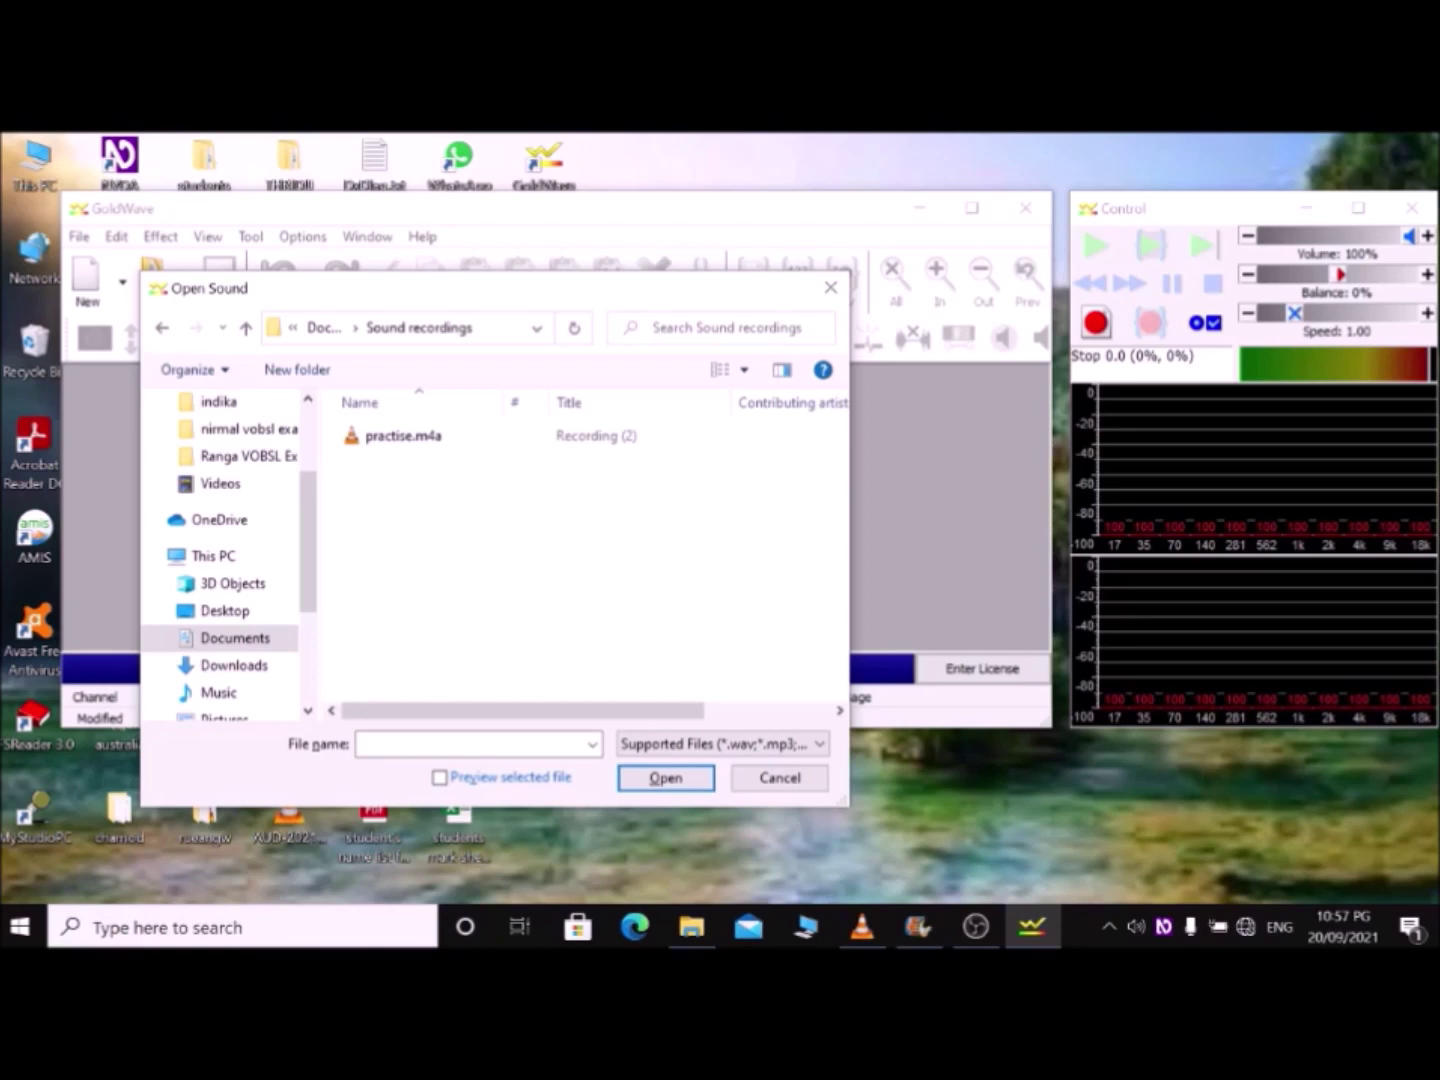
left_click(403, 436)
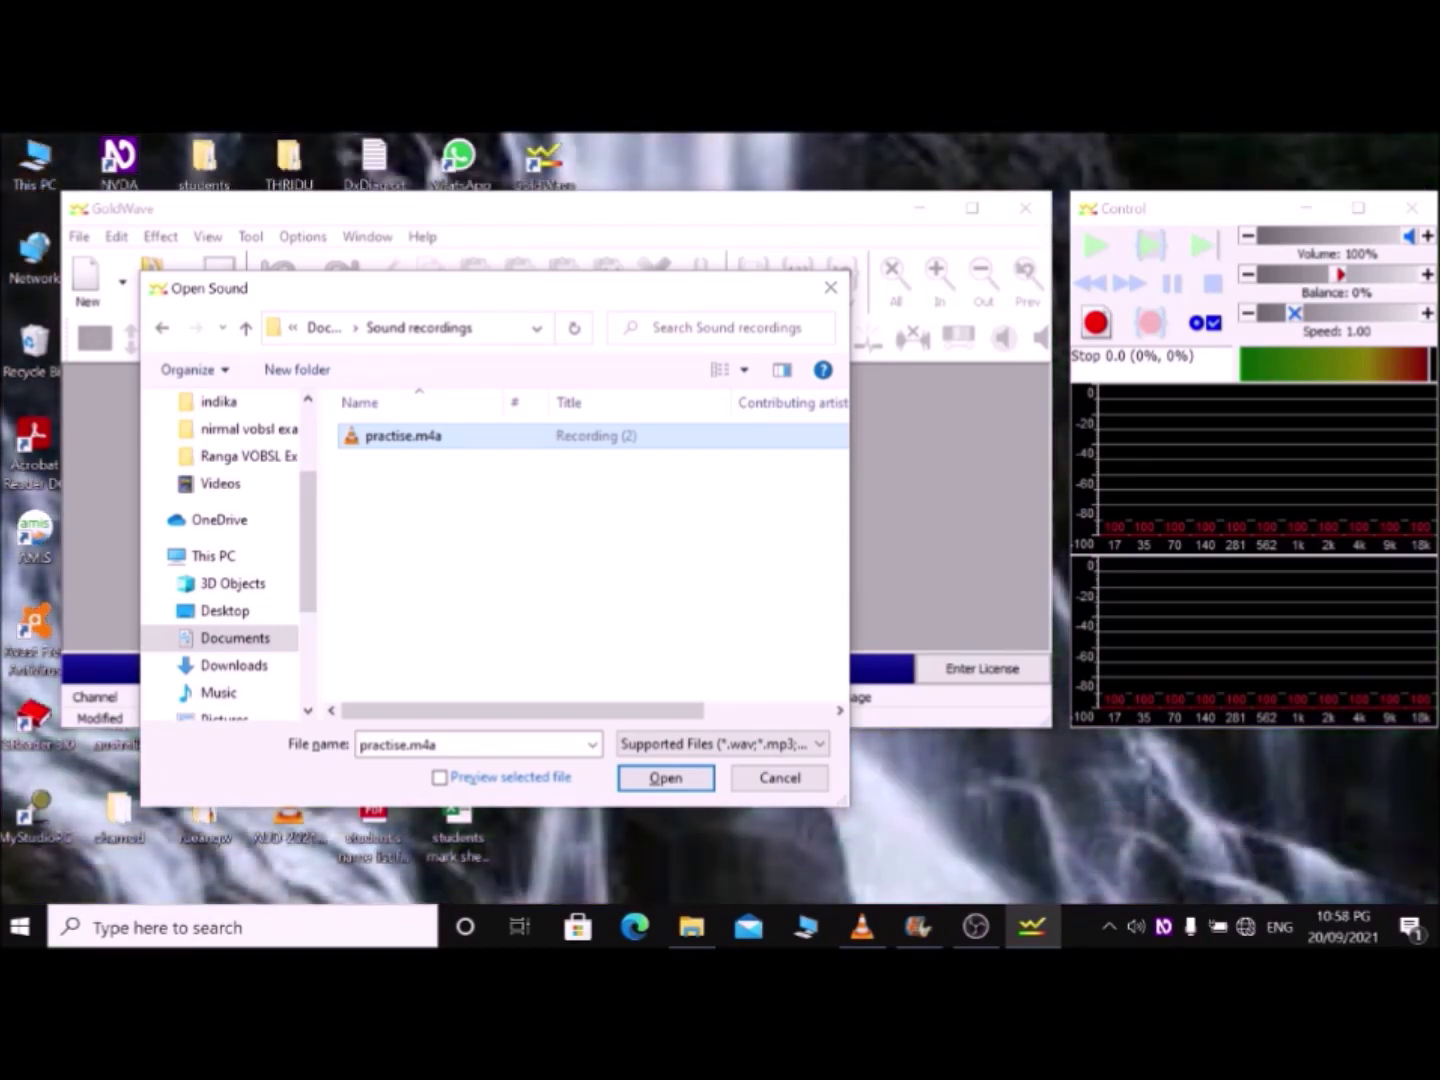
key("Return")
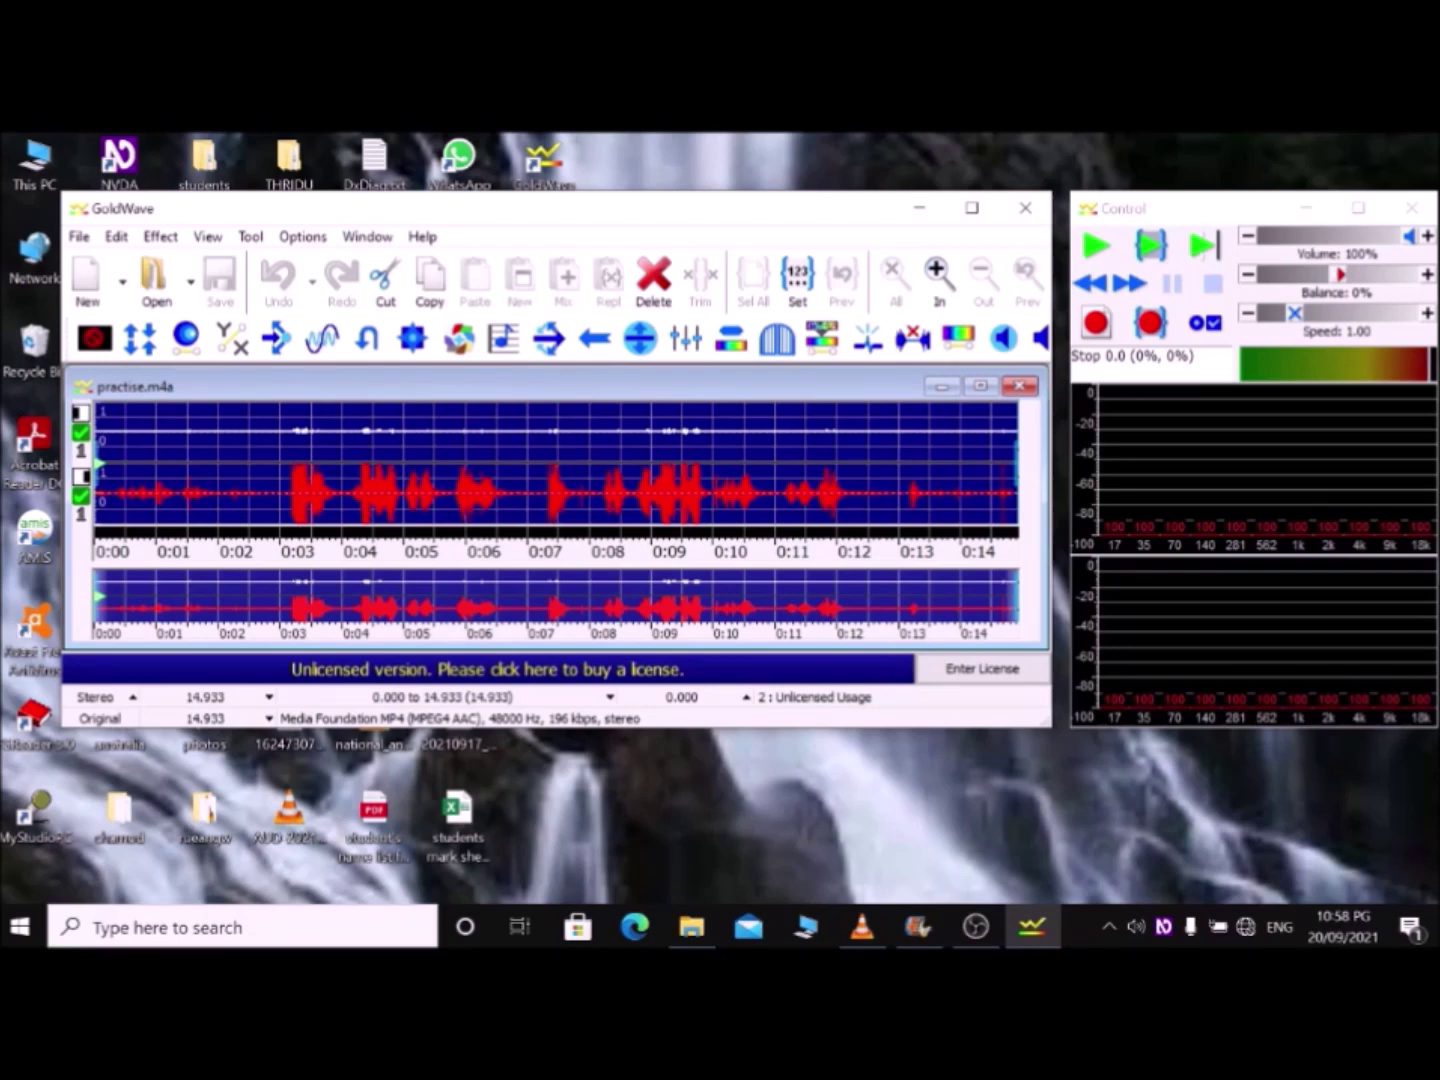
Step: Play practise.m4a to about 0:04, then replay from the start, stopping near 0:03.6
key("space")
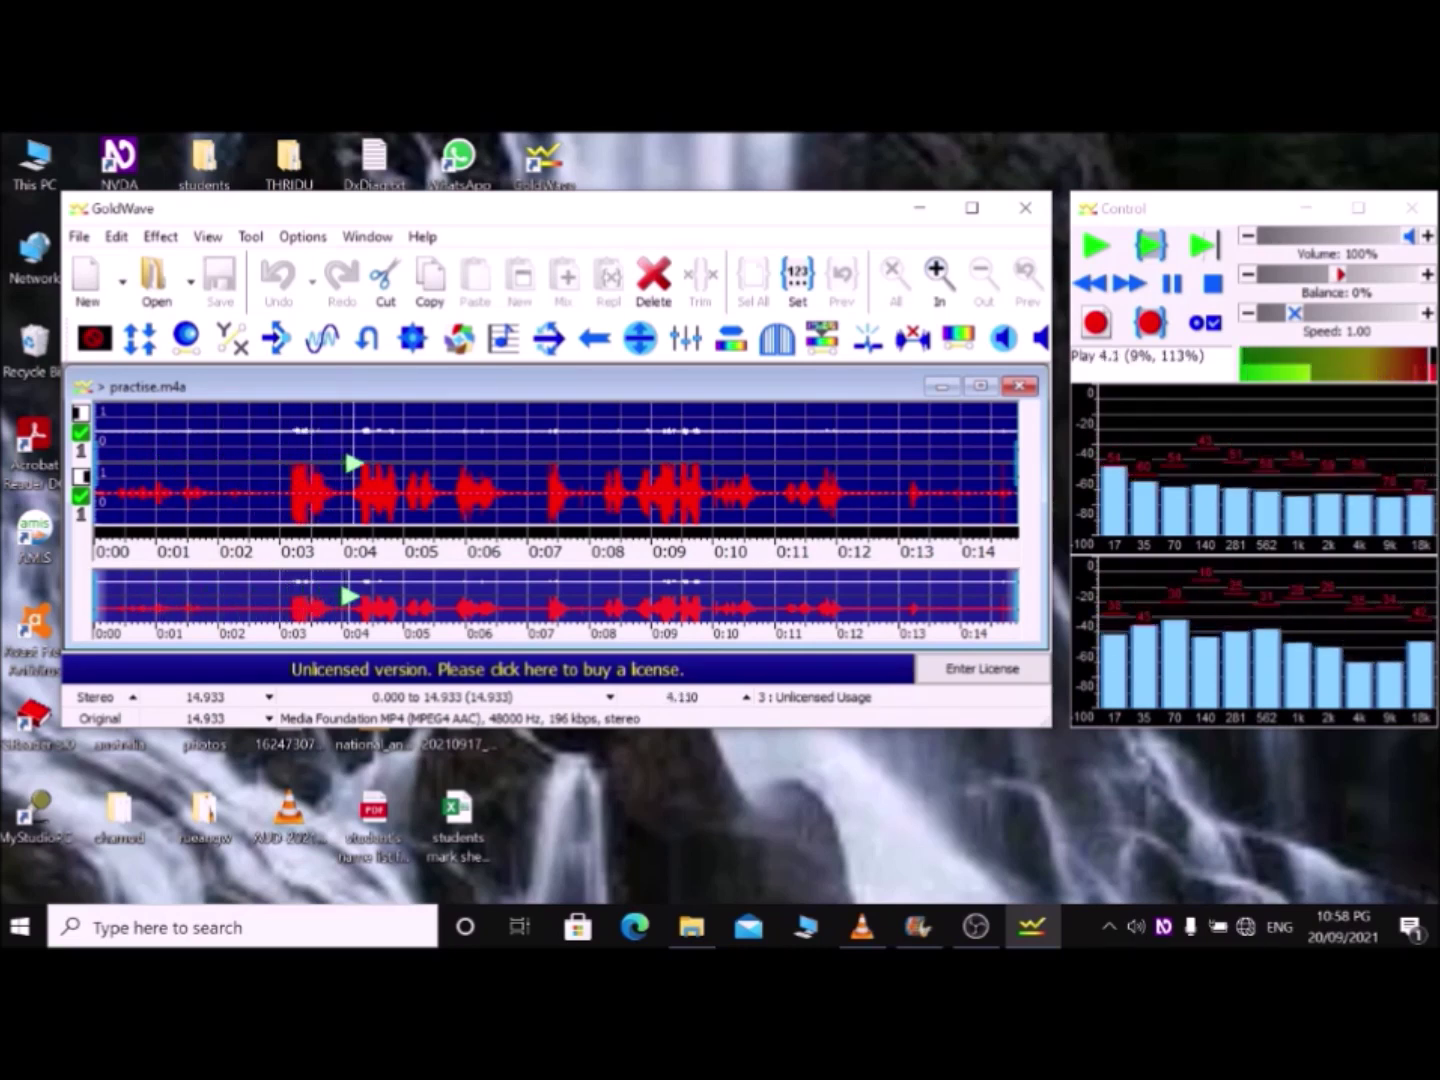
key("space")
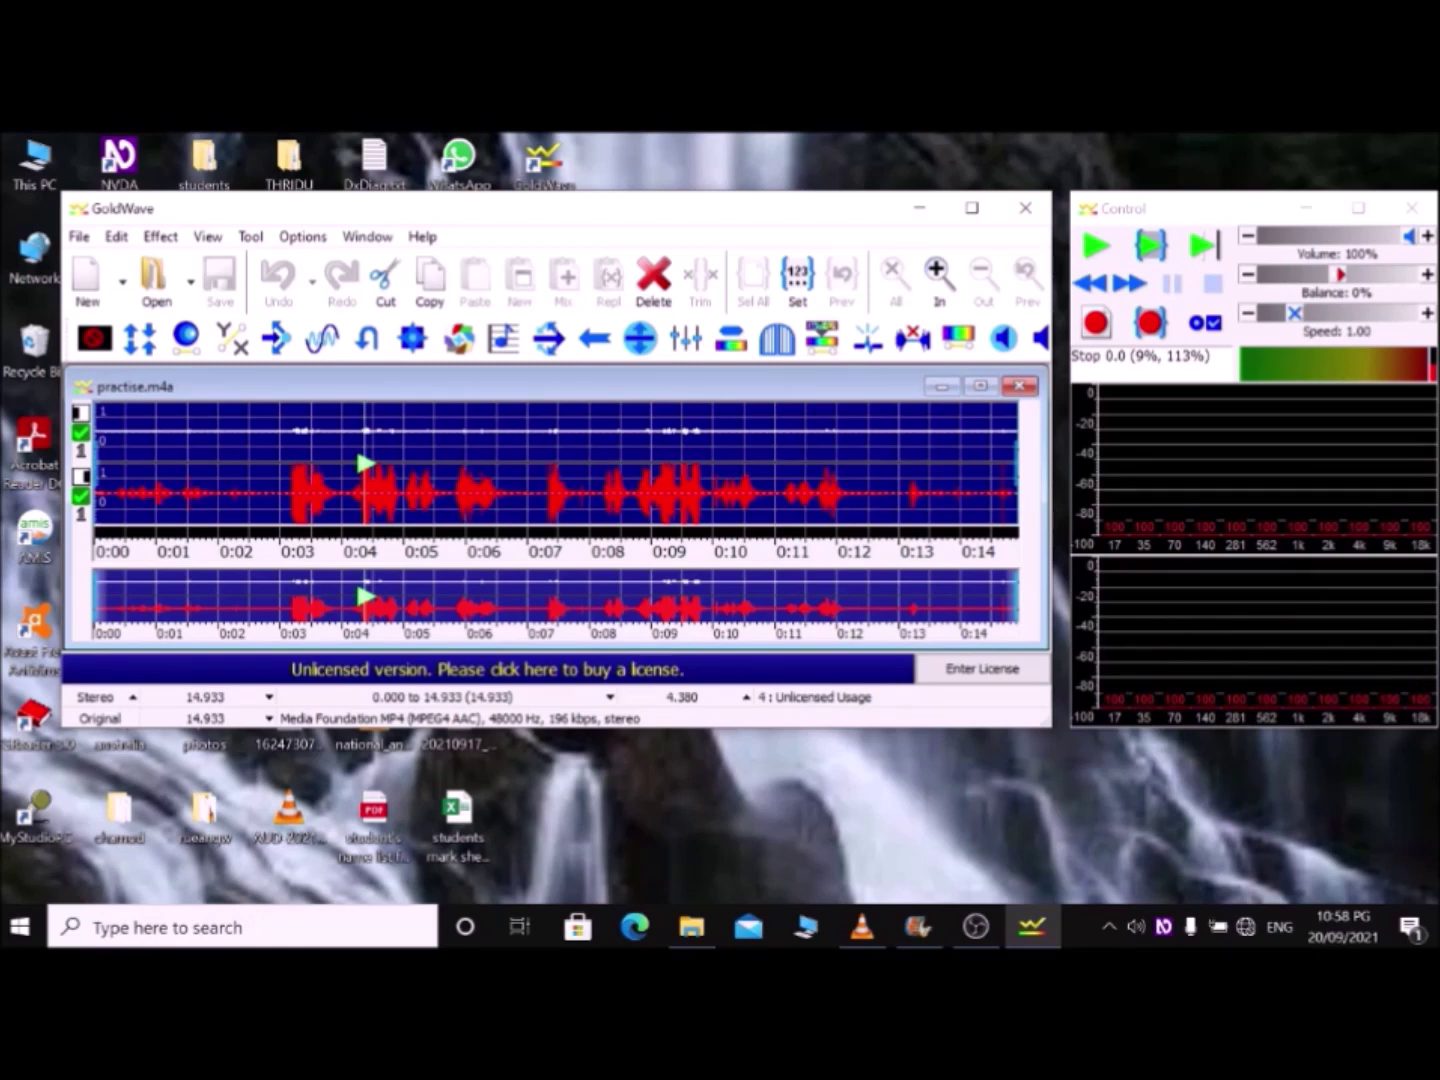
key("space")
key("space")
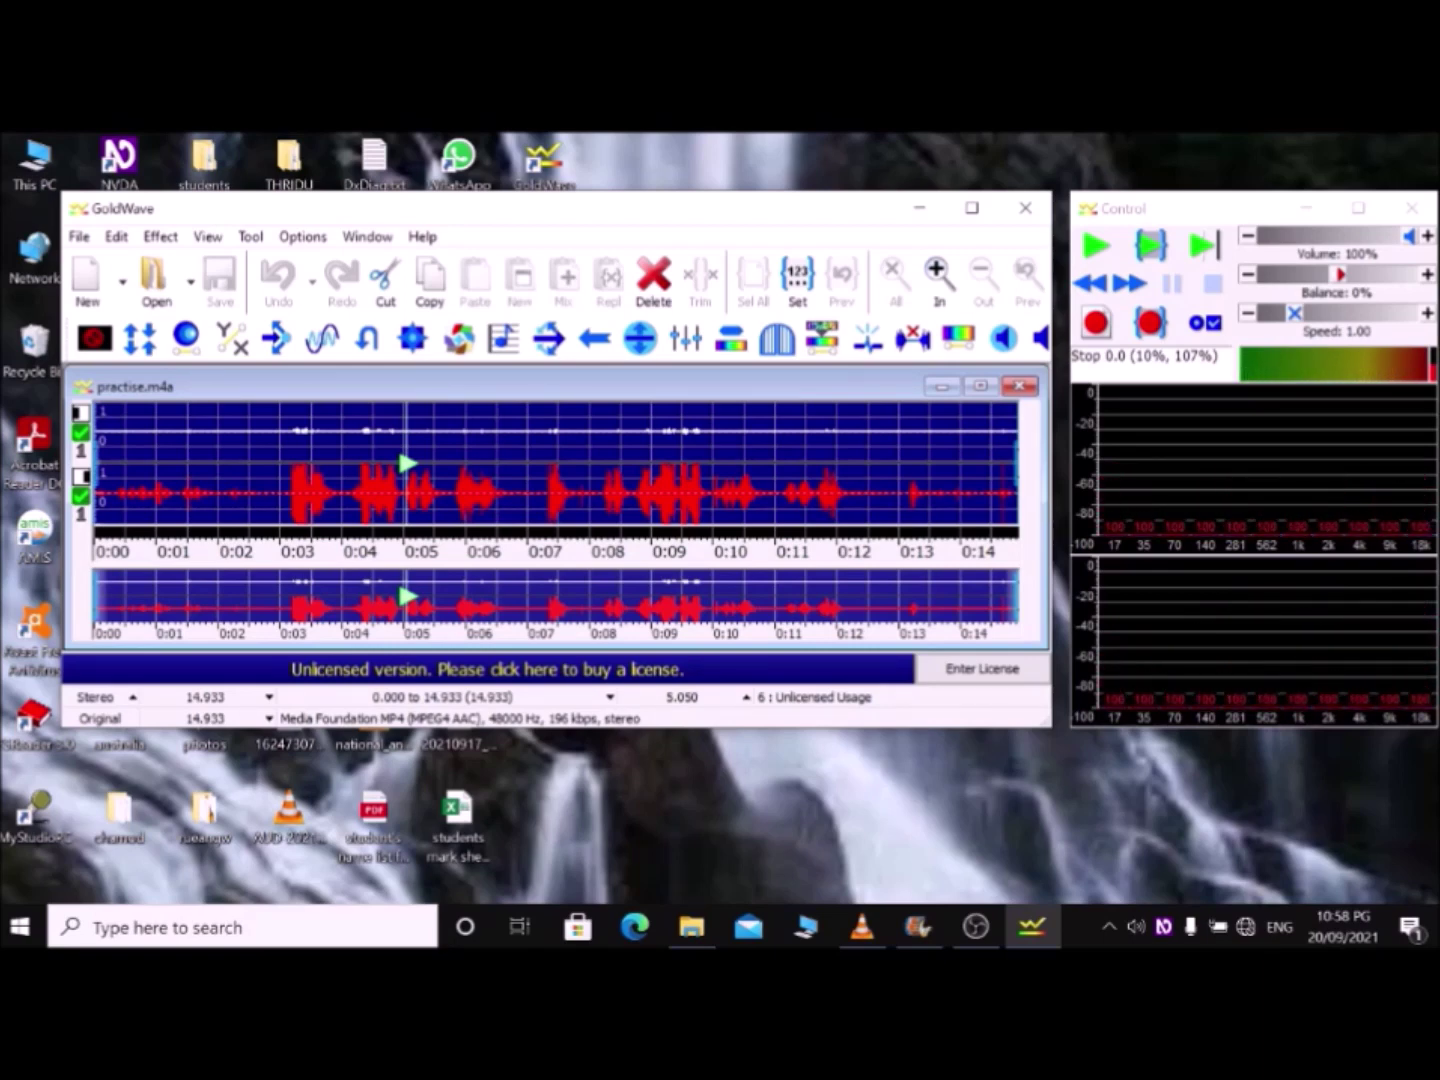
key("Home")
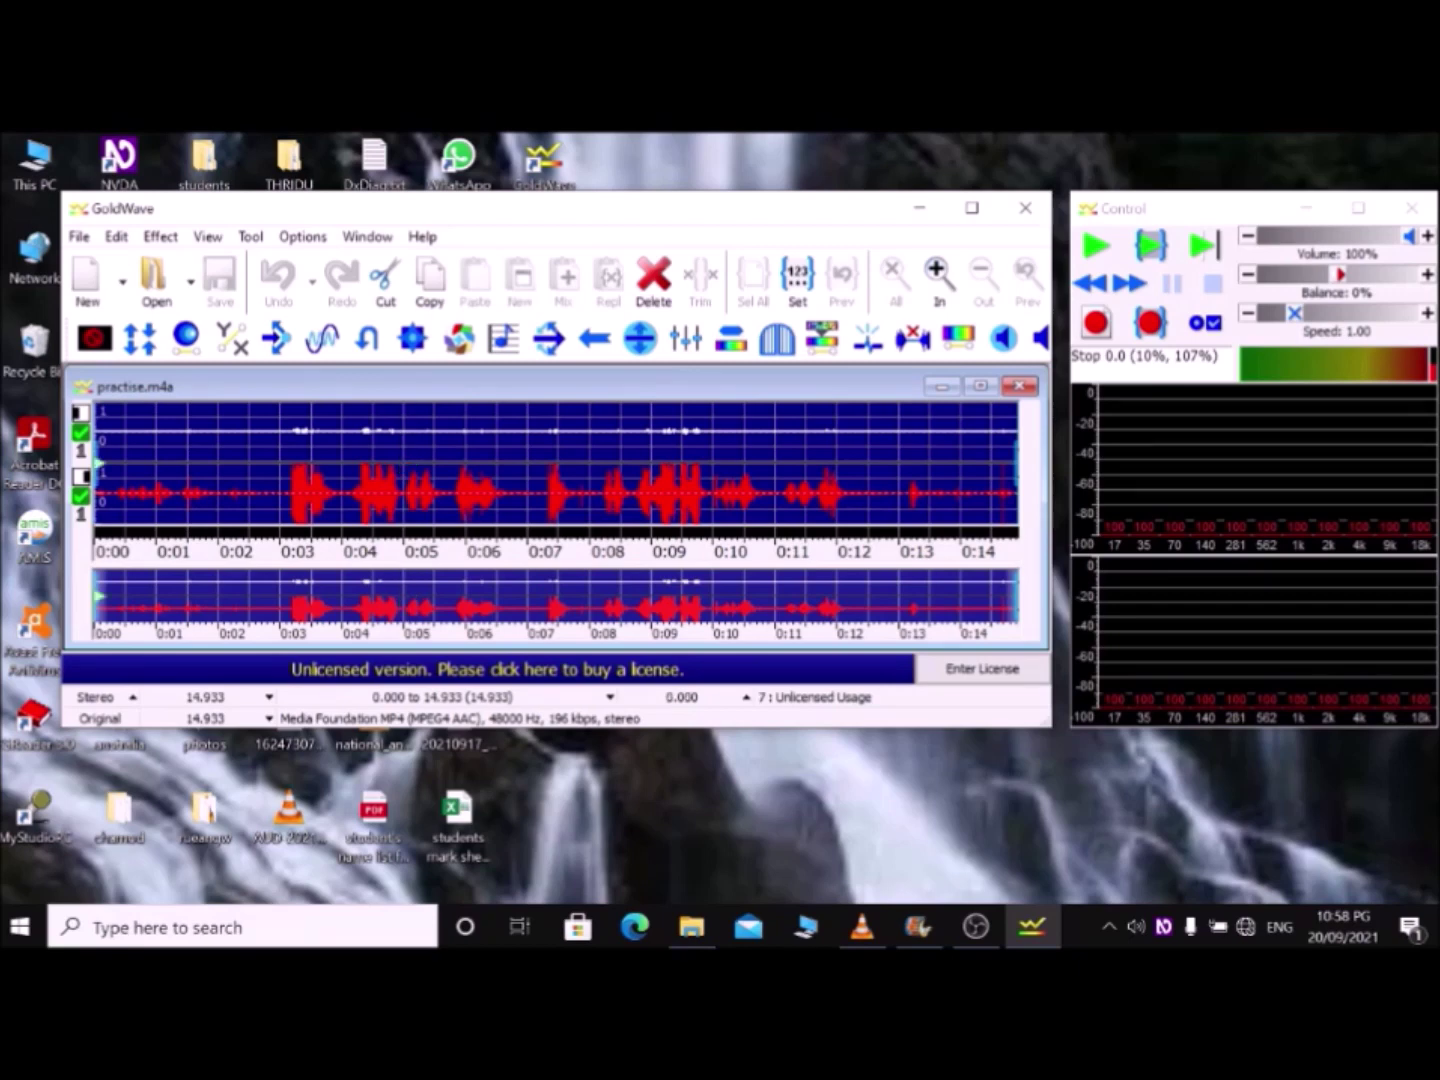
key("space")
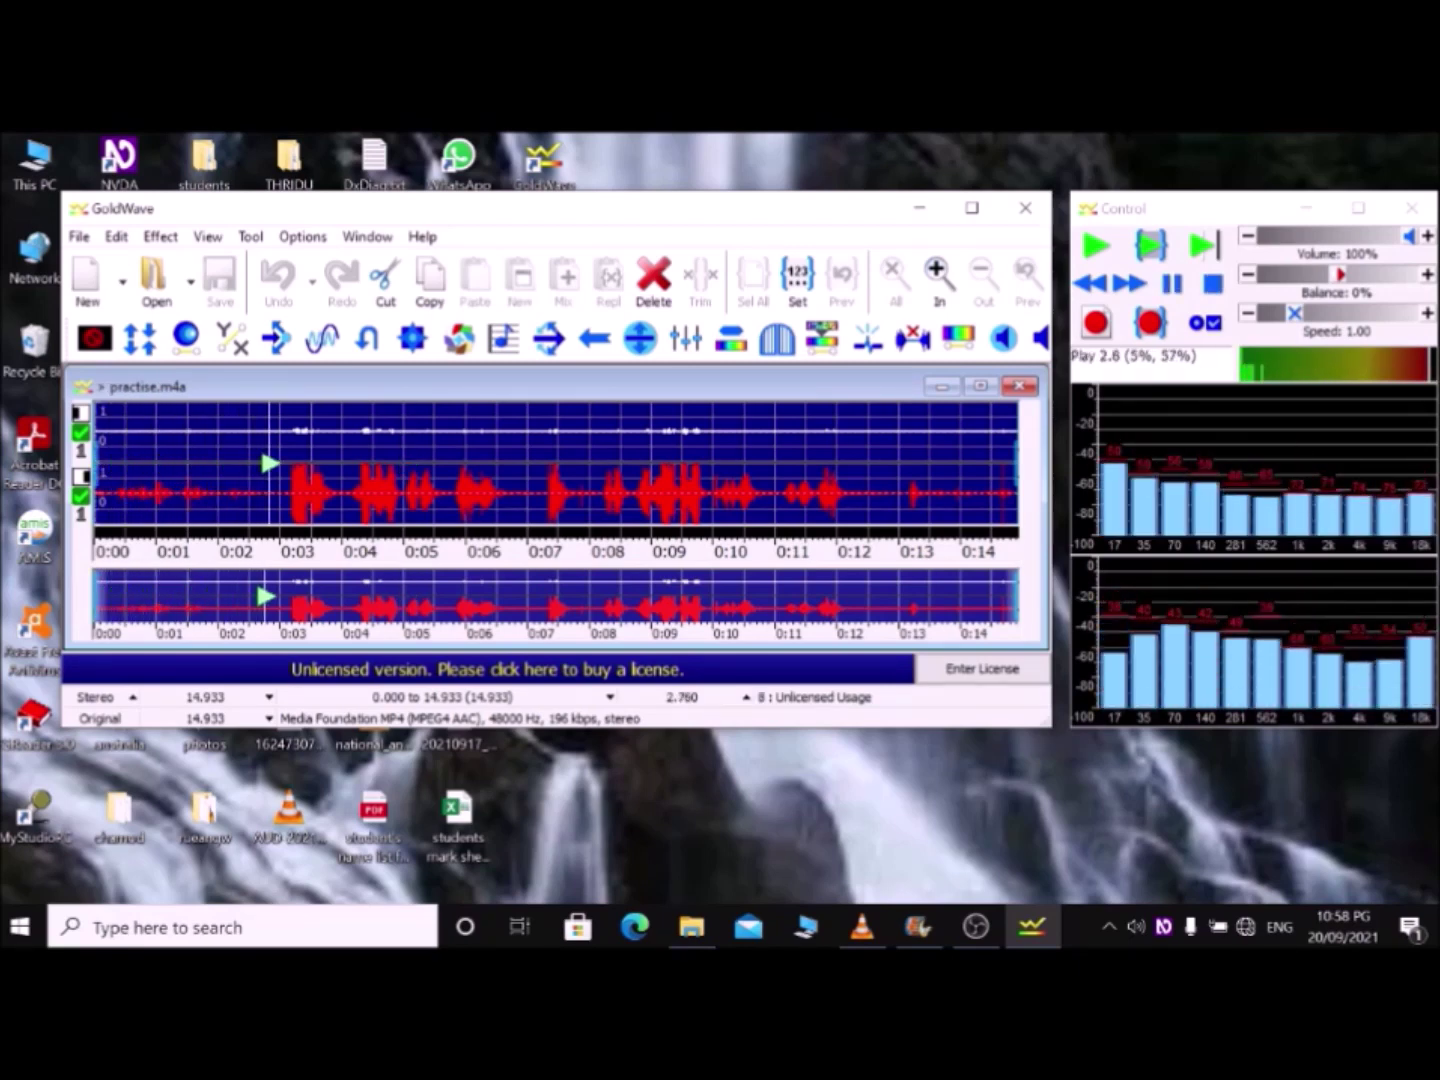
key("space")
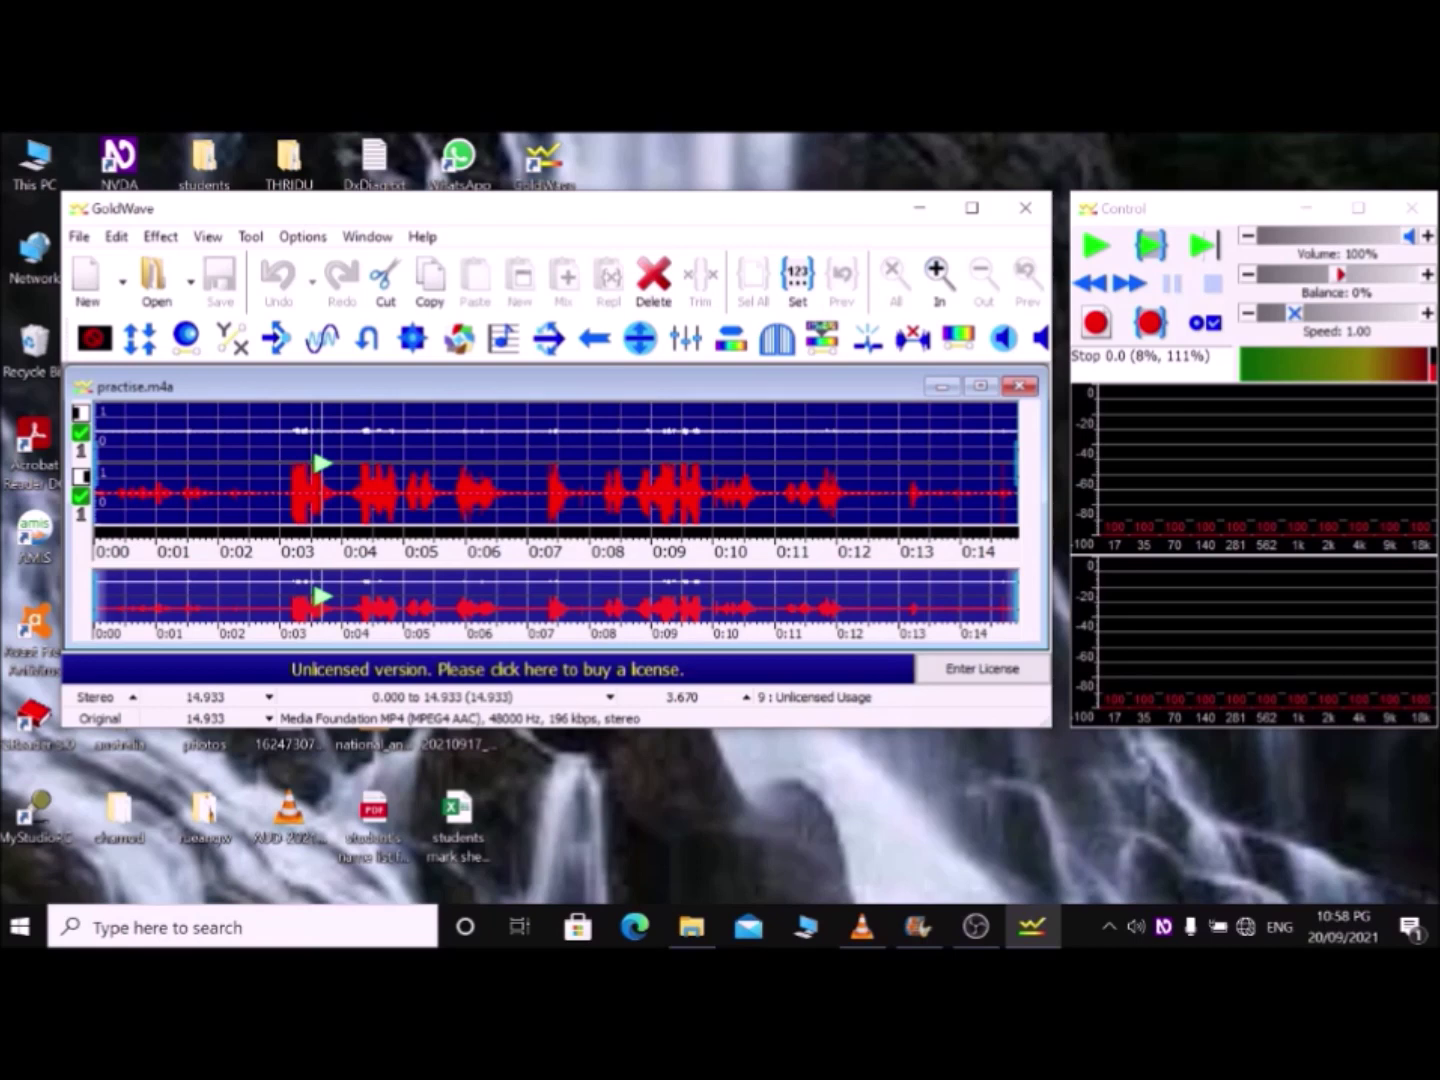
Step: Resume playback, skip back slightly, stop near 0:08, set position to 0:01.6, and close GoldWave
key("space")
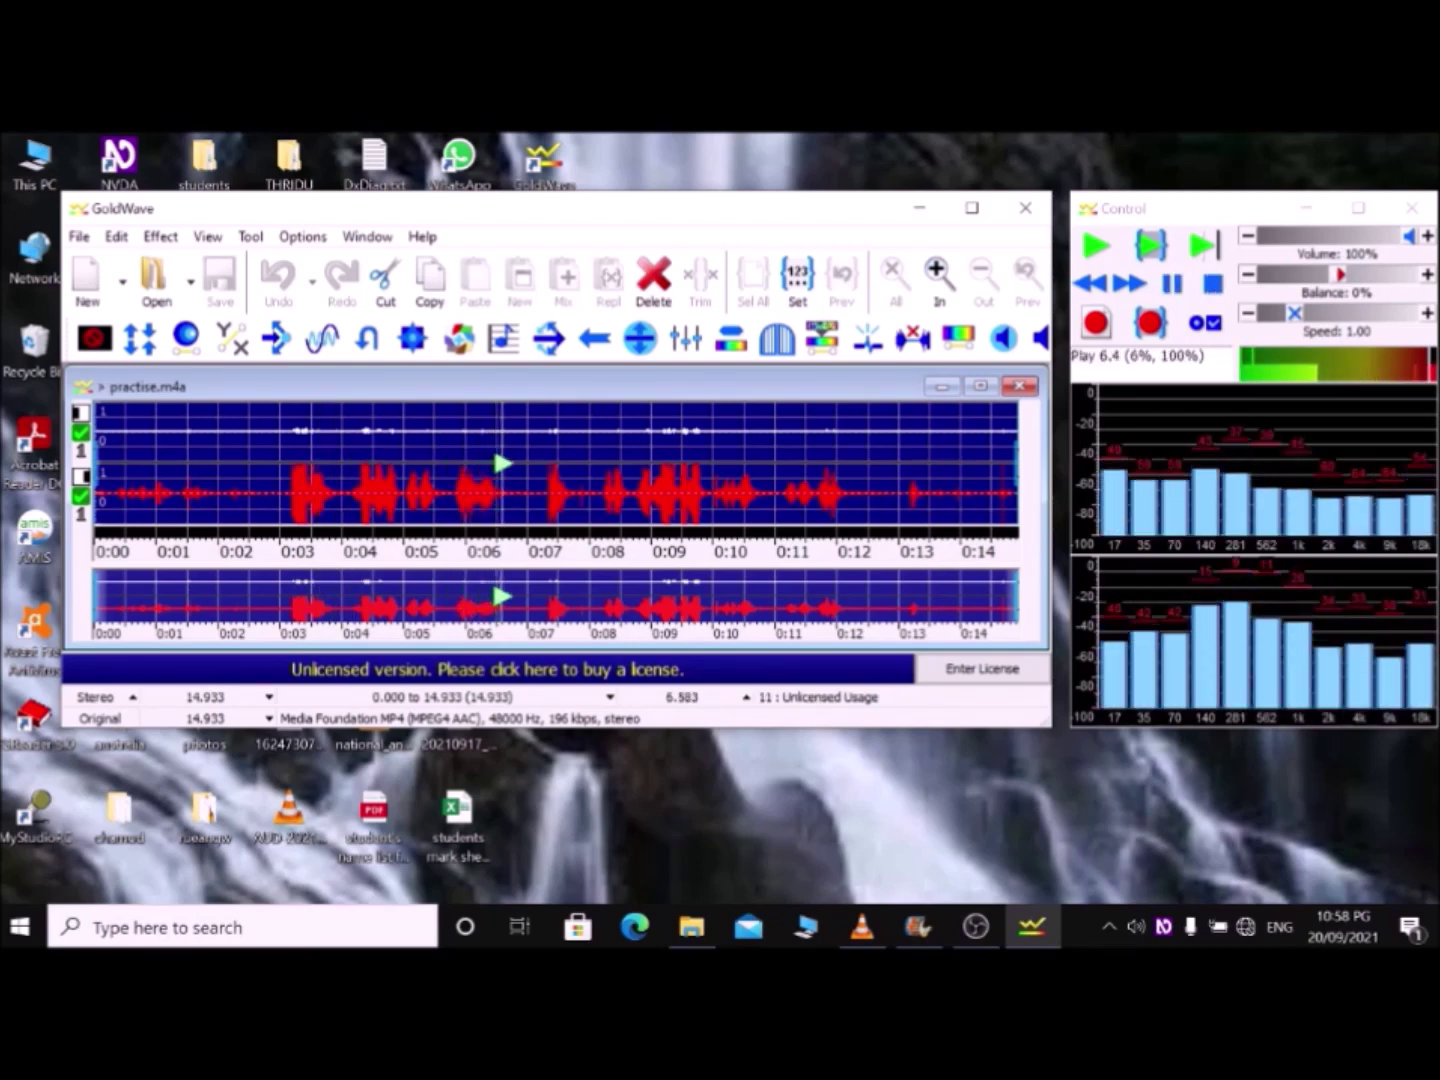
key("Left")
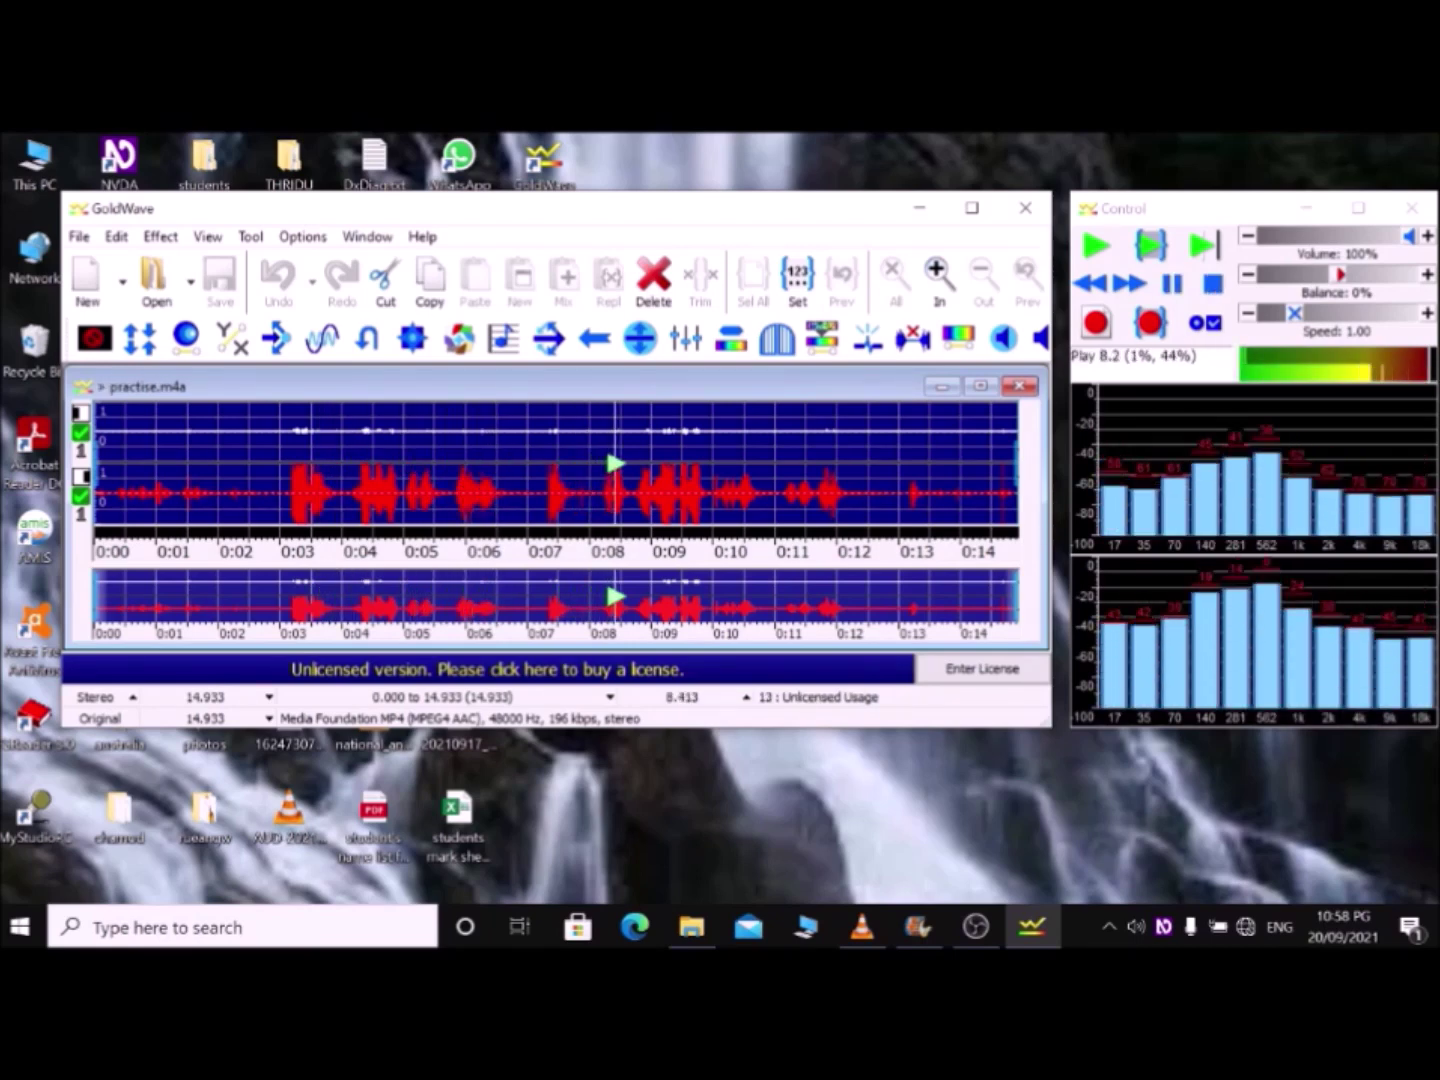
key("F8")
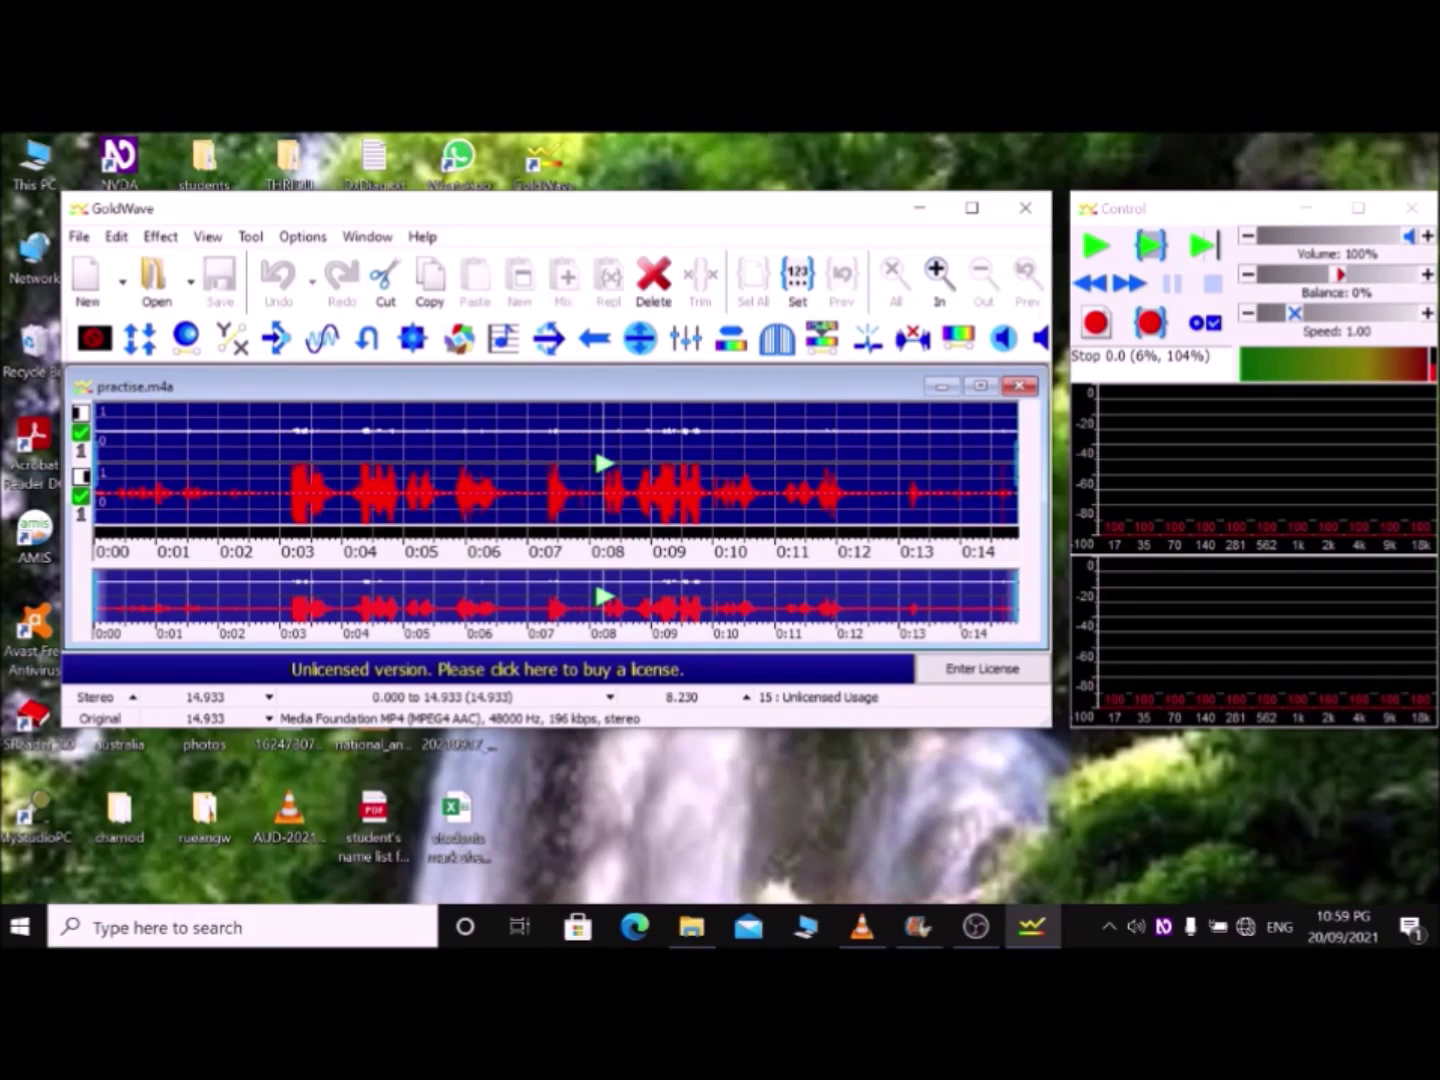
left_click(196, 481)
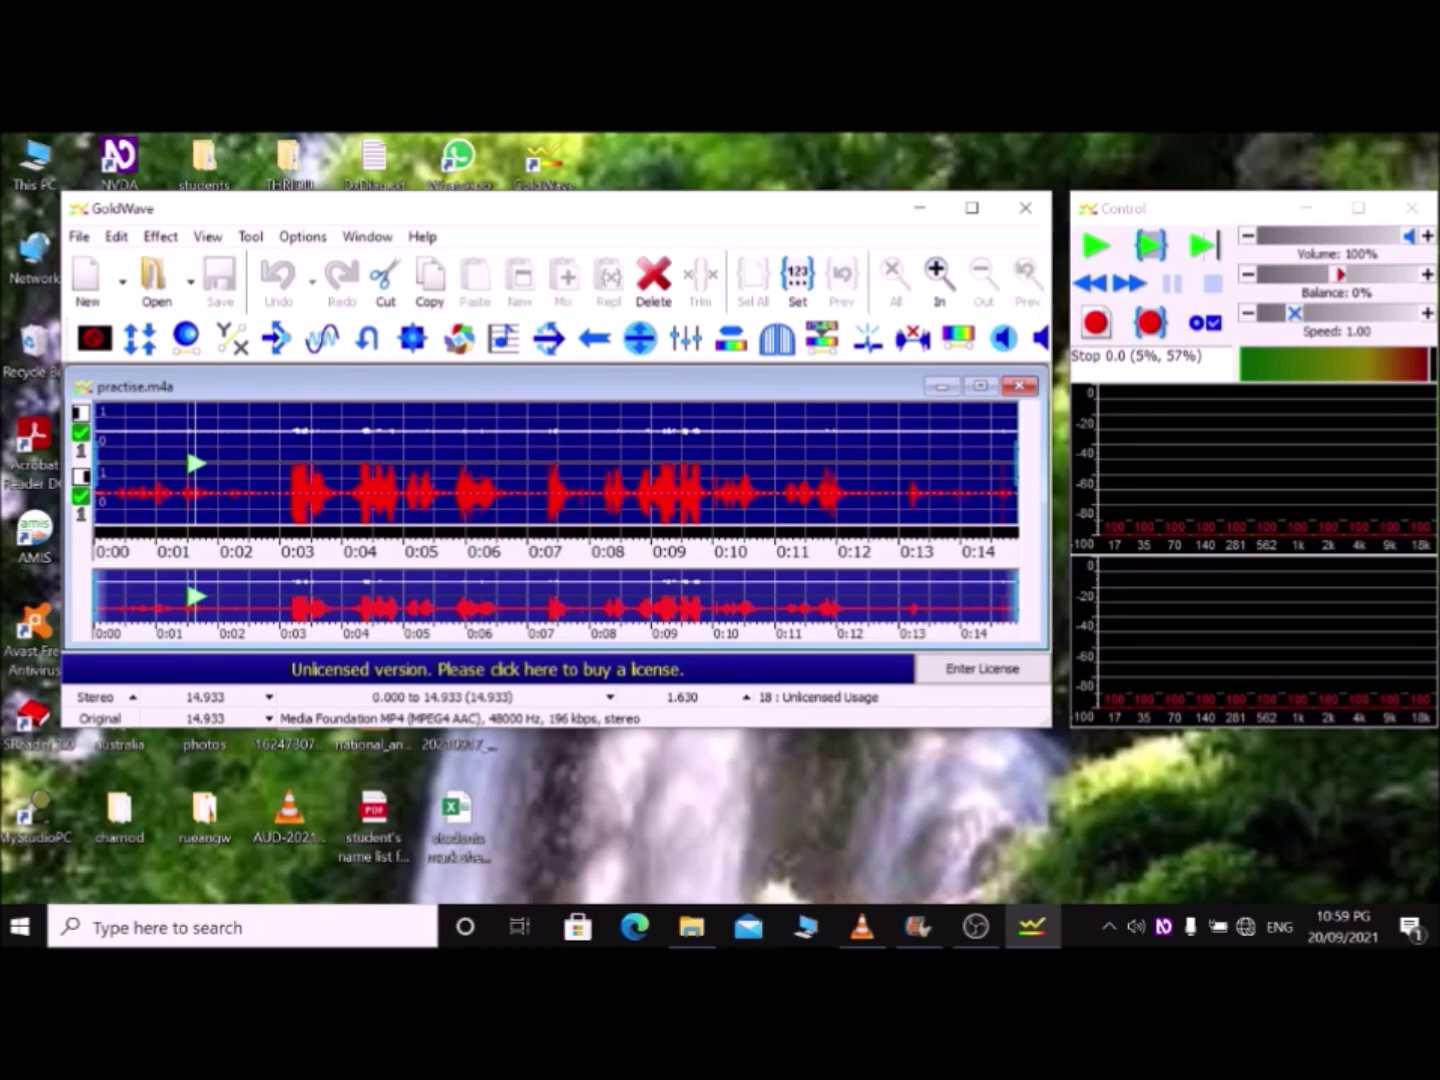
key("super+d")
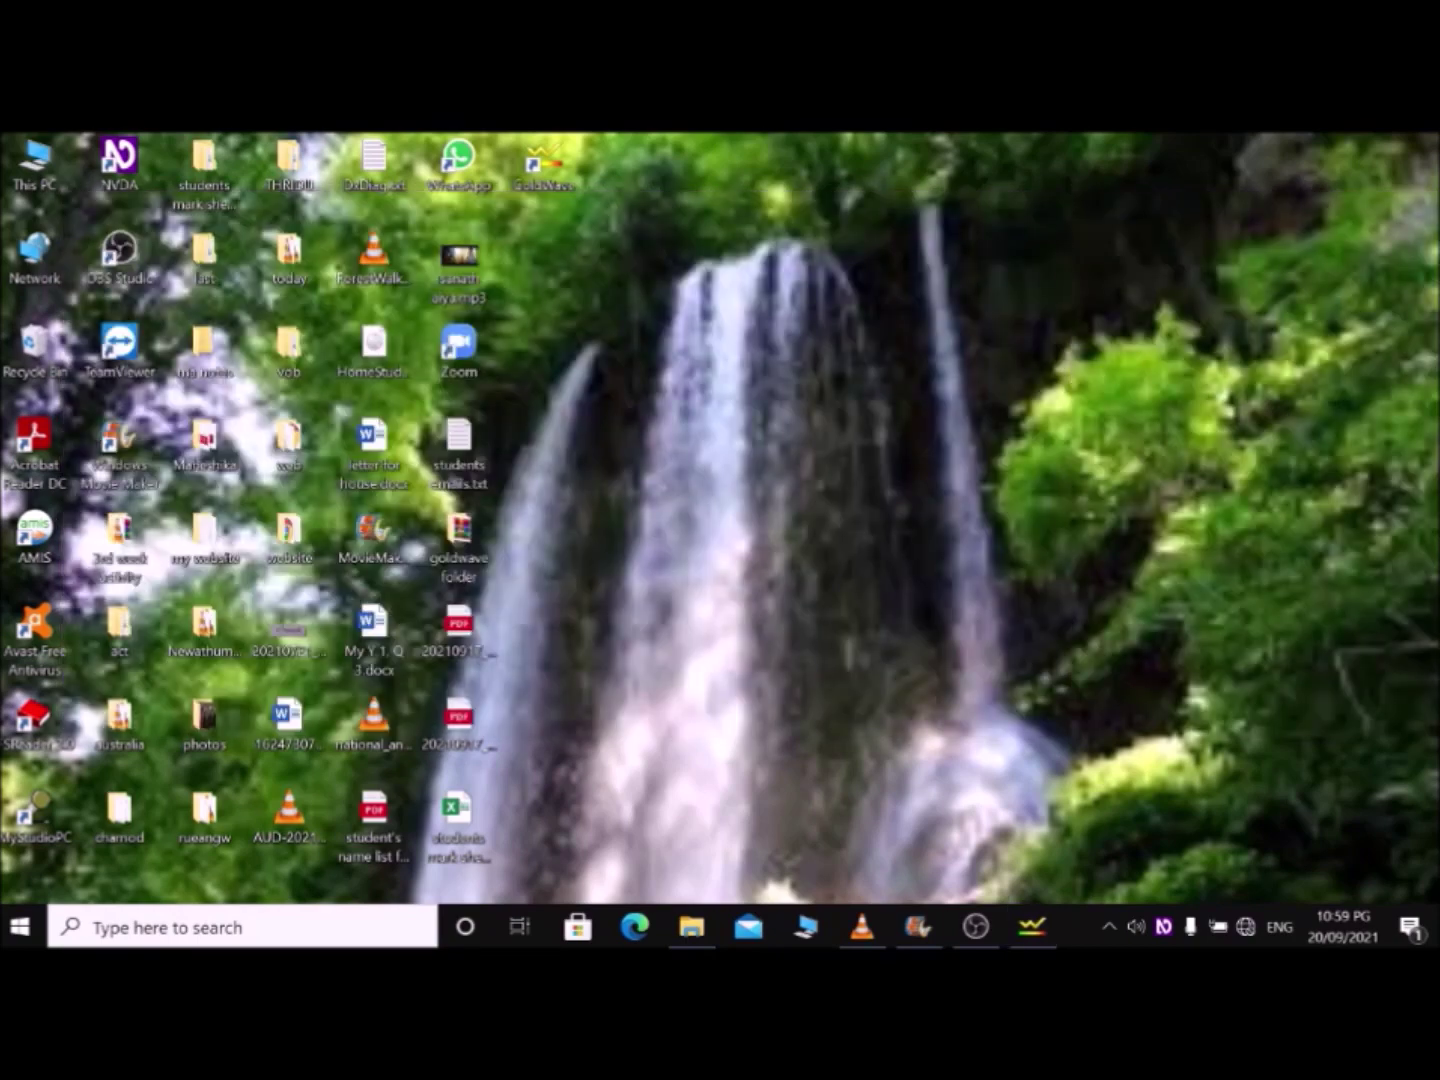